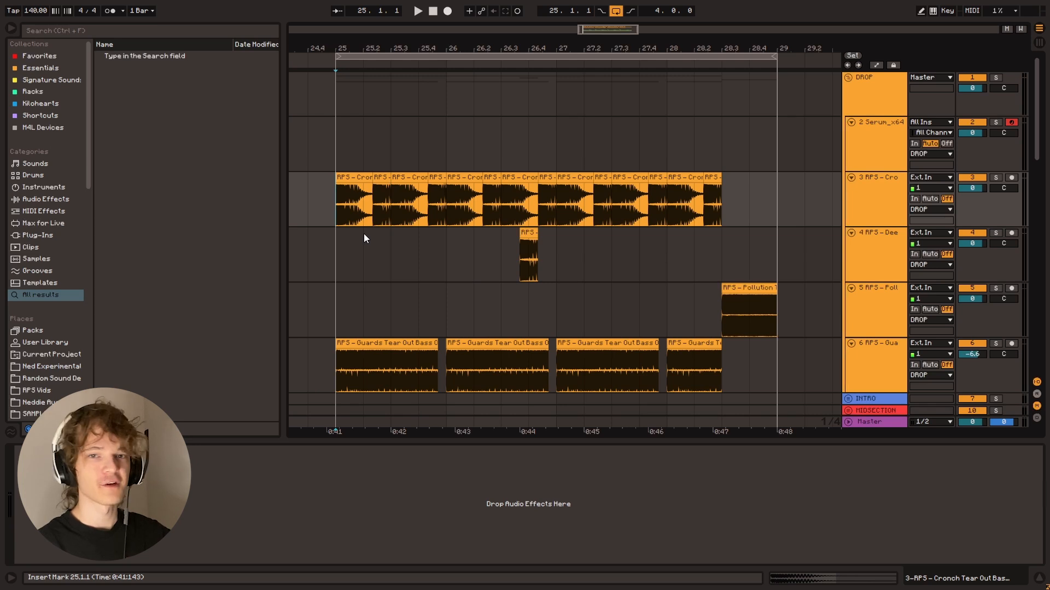
Step: Play back the four-bar drop loop from bar 25 and look over its bass and drum tracks
scroll(513, 378, "down", 2)
scroll(513, 378, "up", 2)
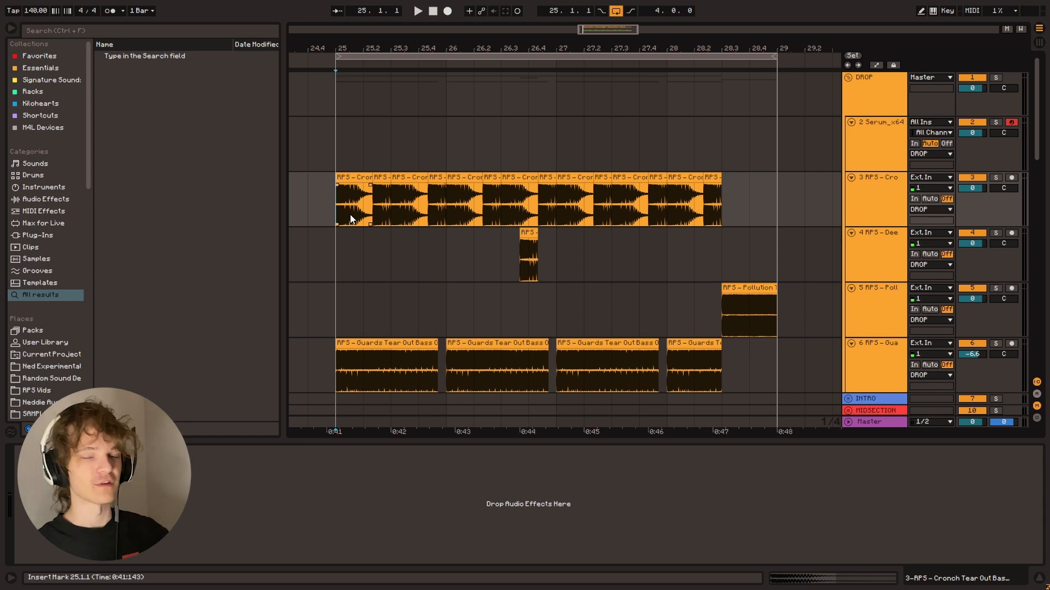
key("space")
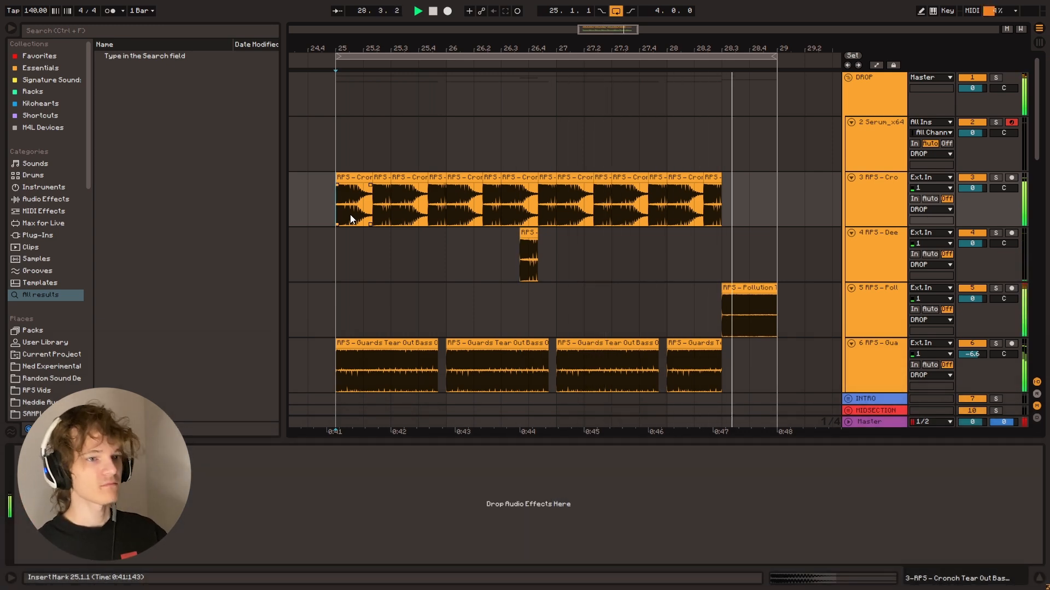
key("space")
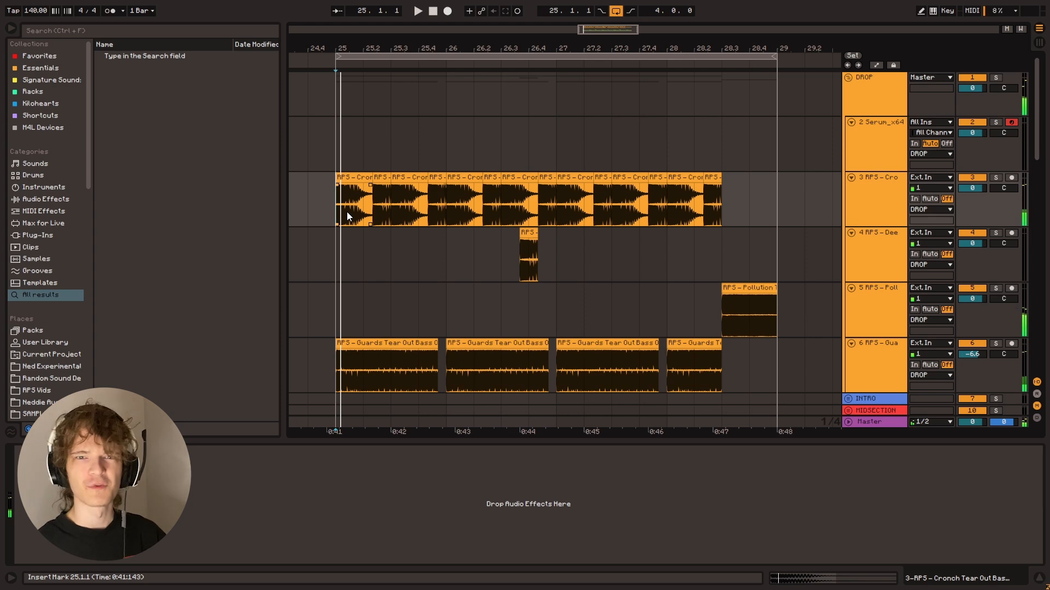
scroll(354, 235, "down", 10)
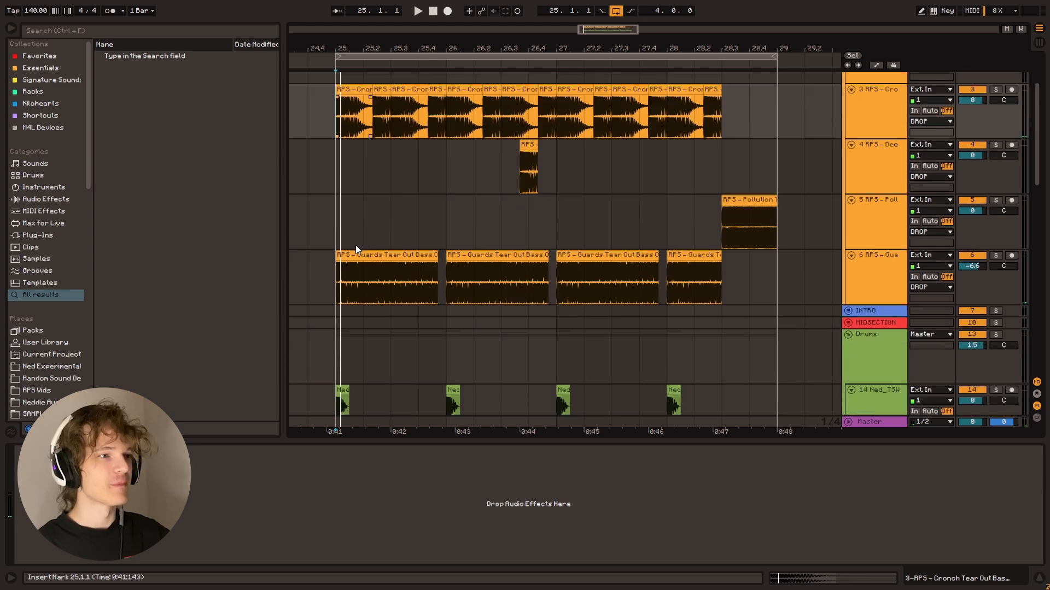
scroll(339, 250, "up", 10)
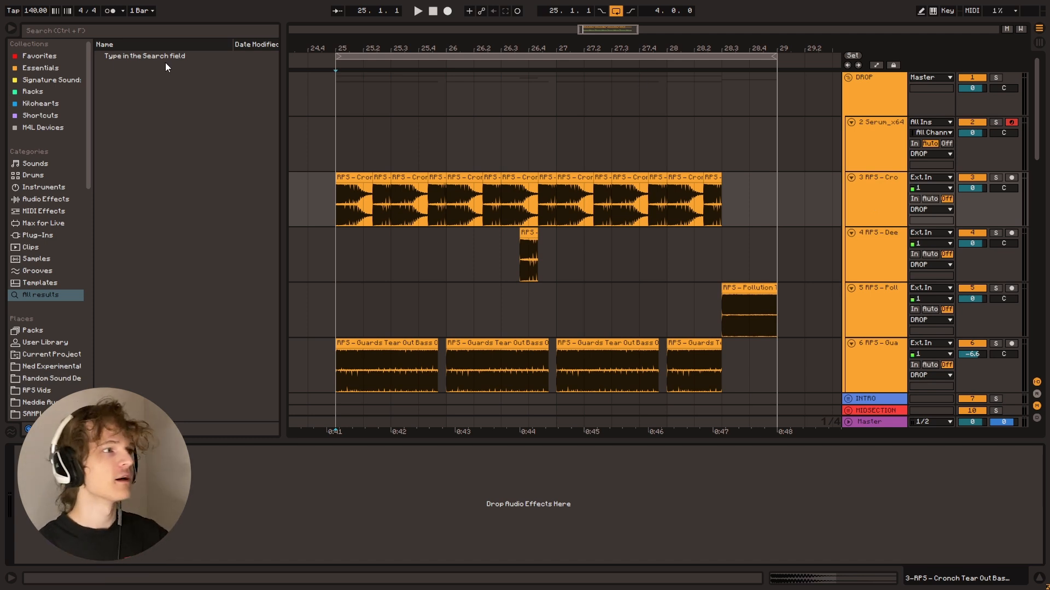
Step: Browse the Essentials collection, solo the RPS Cronch bass track and play it back
left_click(77, 67)
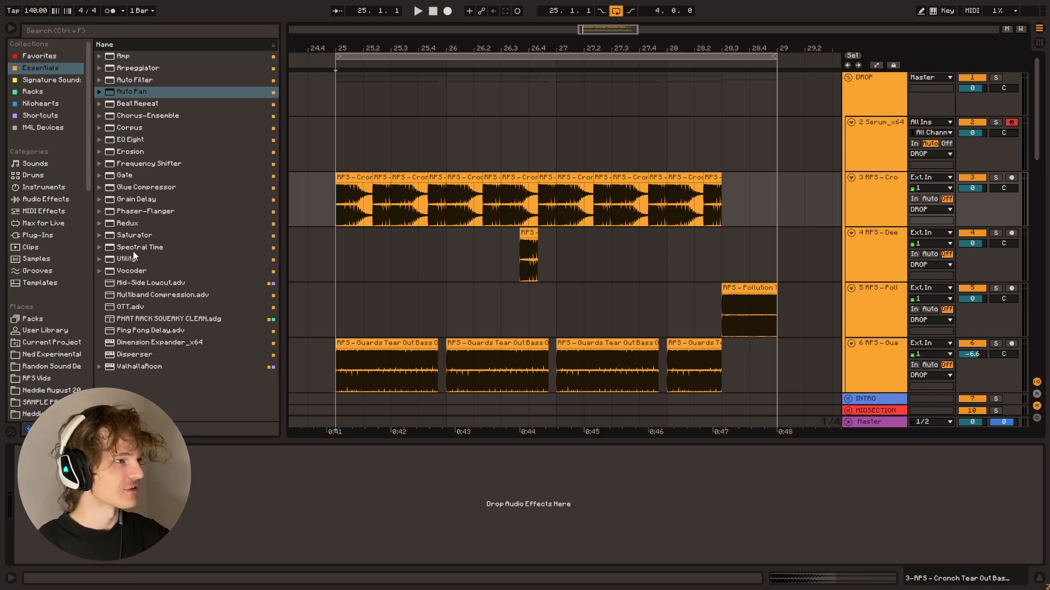
left_click(995, 178)
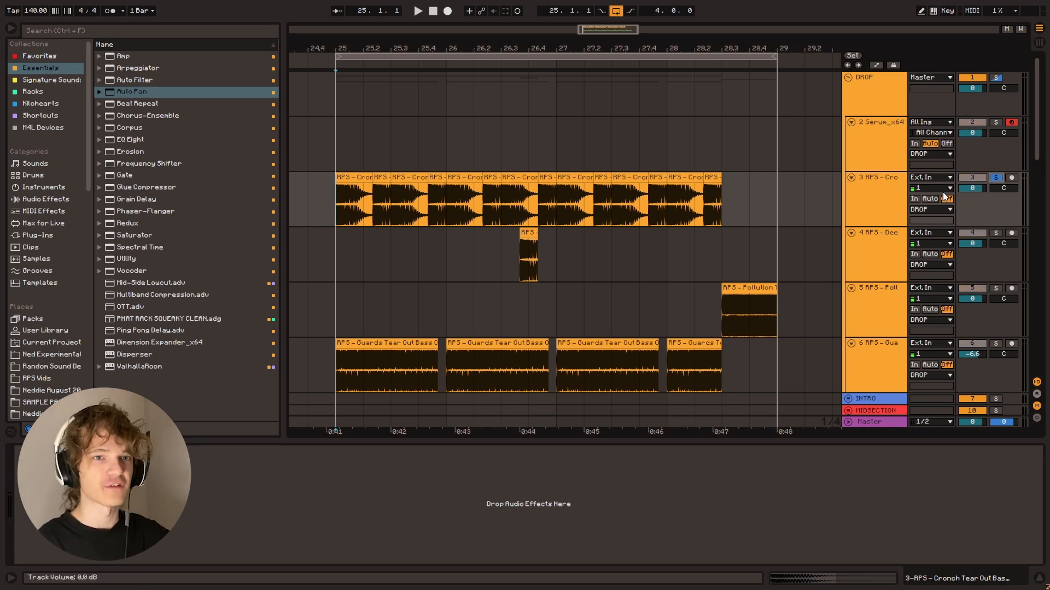
key("space")
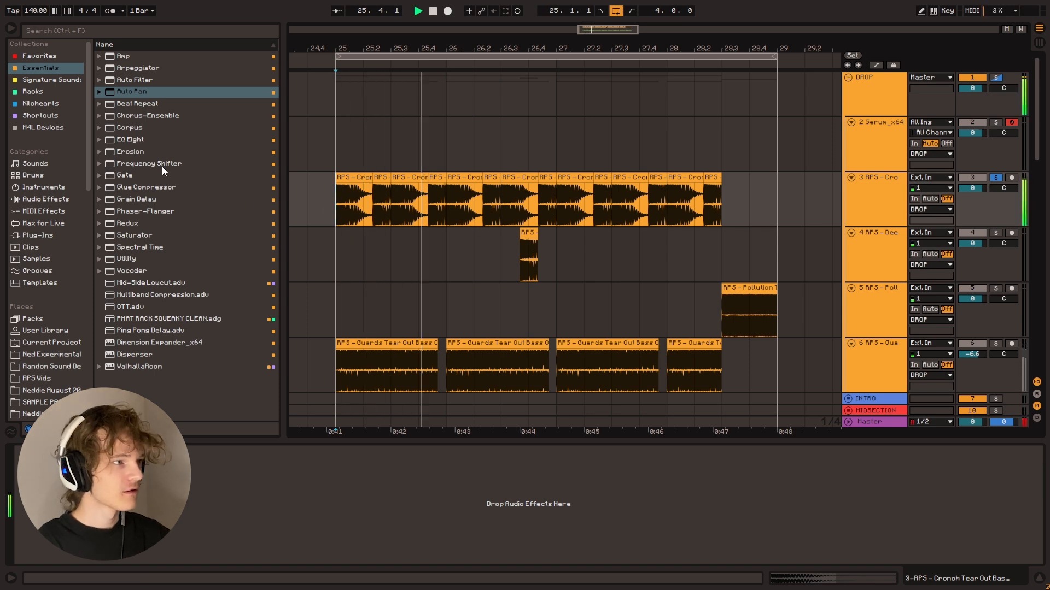
key("space")
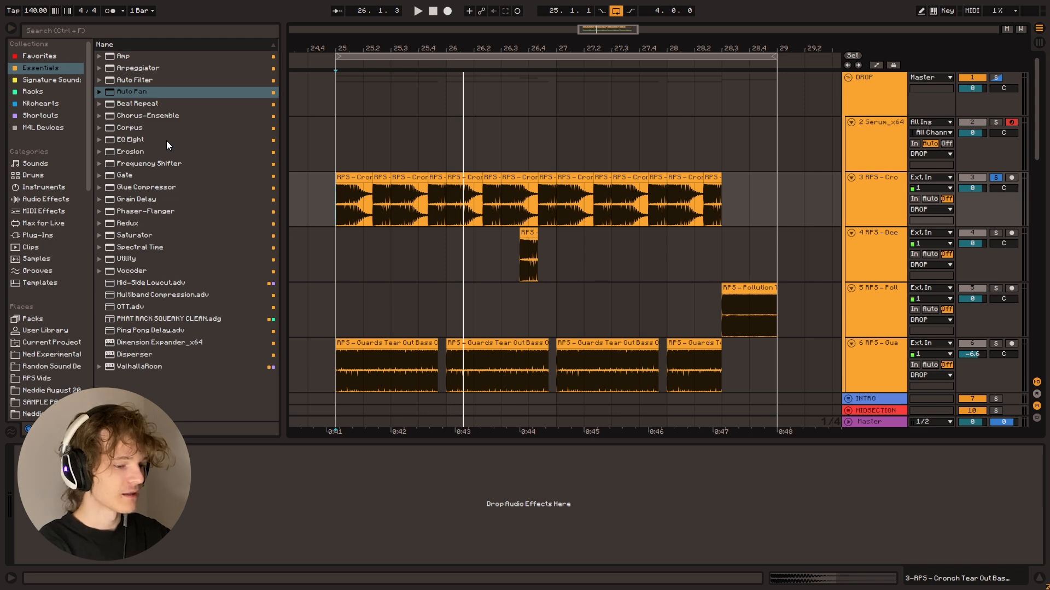
Step: Search the browser for "freq spli" and load the FREQUENCY SPLIT rack onto the Cronch bass track
key("ctrl+f")
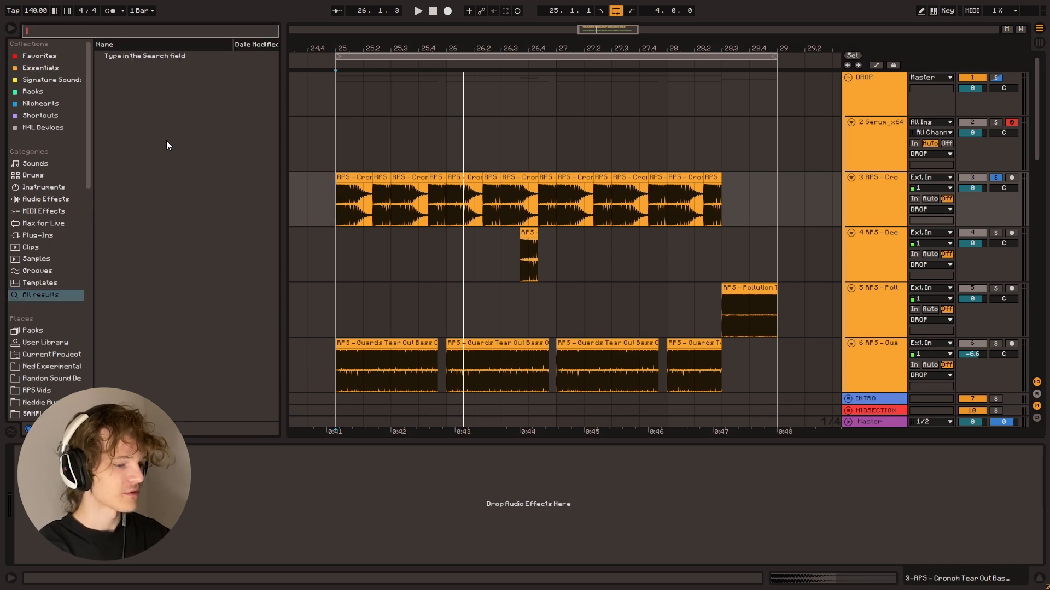
type("freq spli")
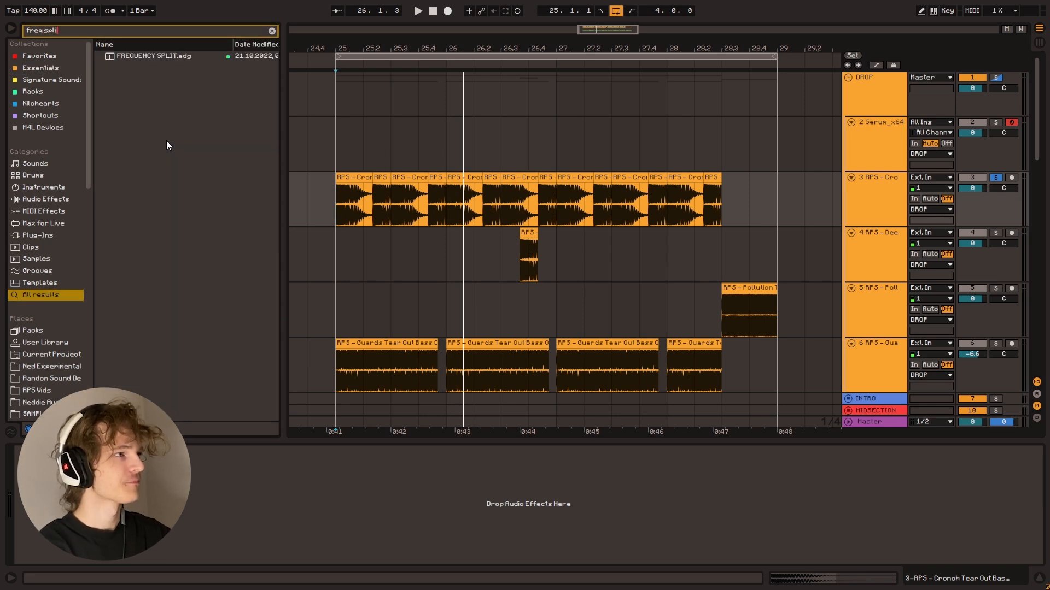
left_click(147, 55)
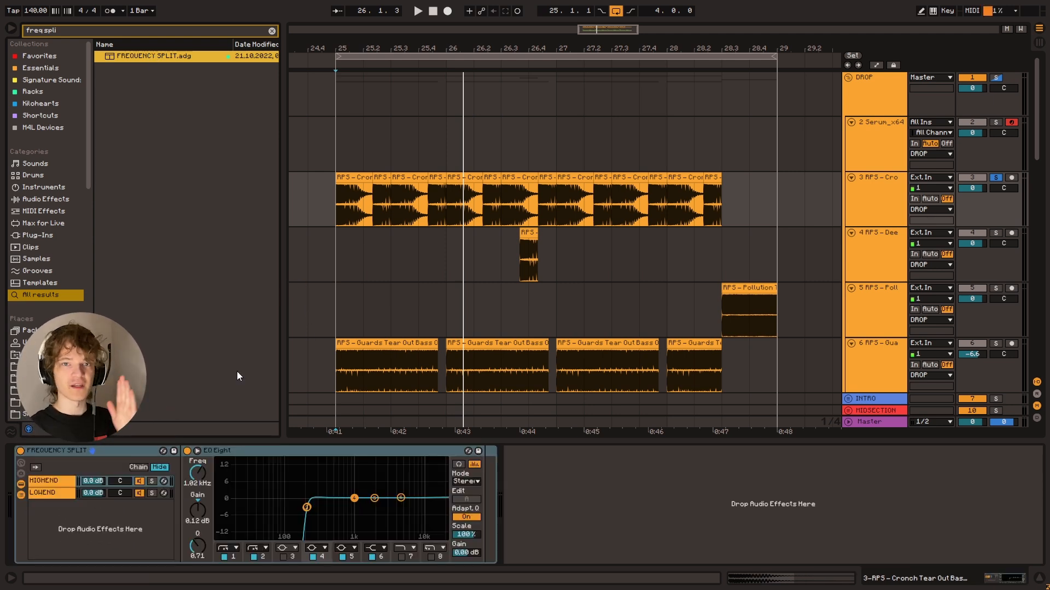
Step: Find Reverb in the browser, add it after EQ Eight in the HIGHEND chain, and reopen the Essentials collection
left_click(272, 31)
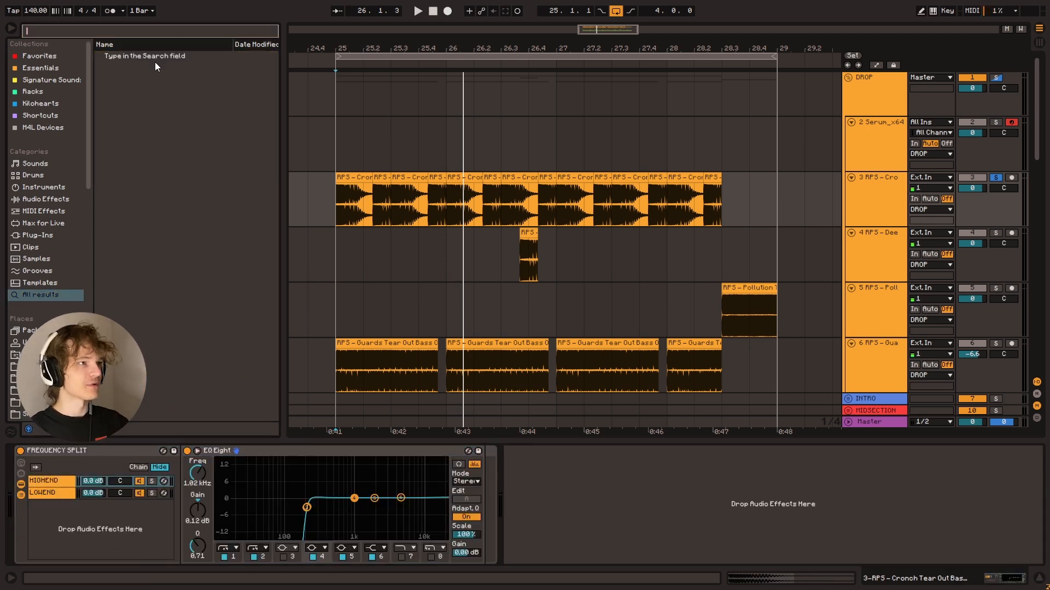
type("re")
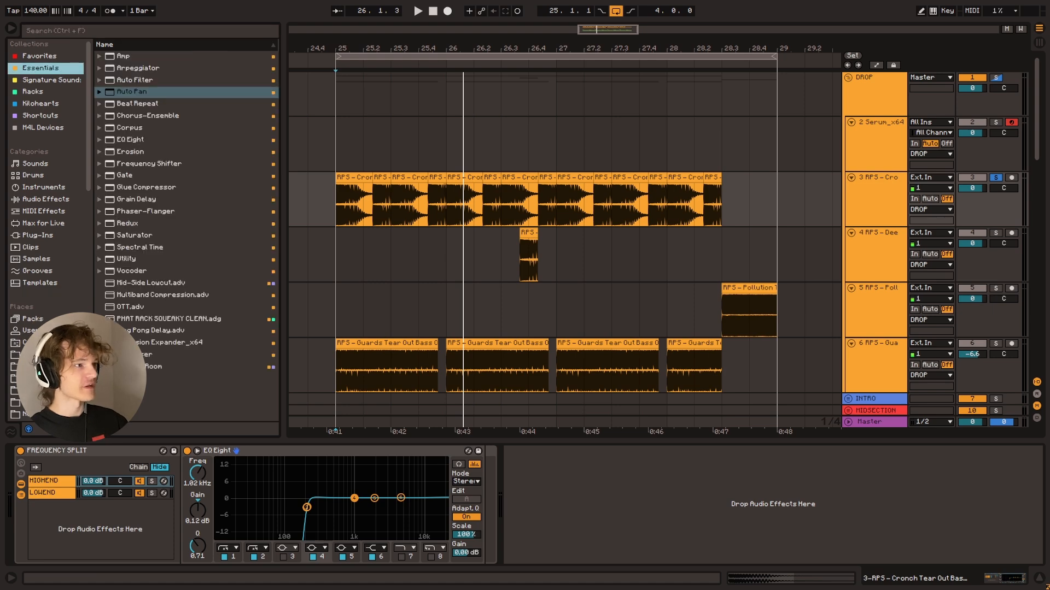
type("verb")
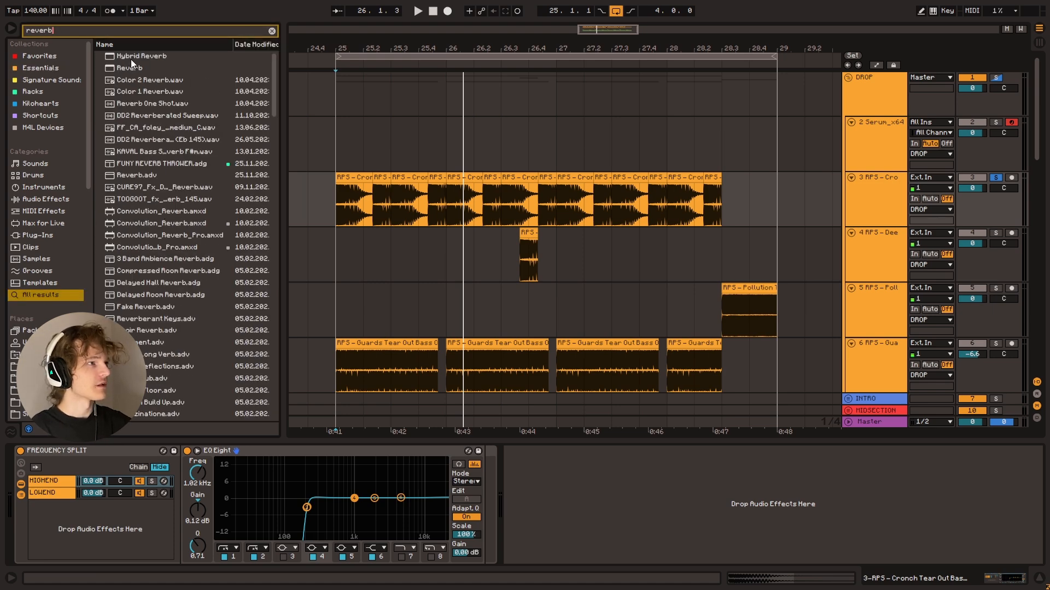
key("Down")
key("Down")
key("Return")
left_click(272, 31)
left_click(44, 68)
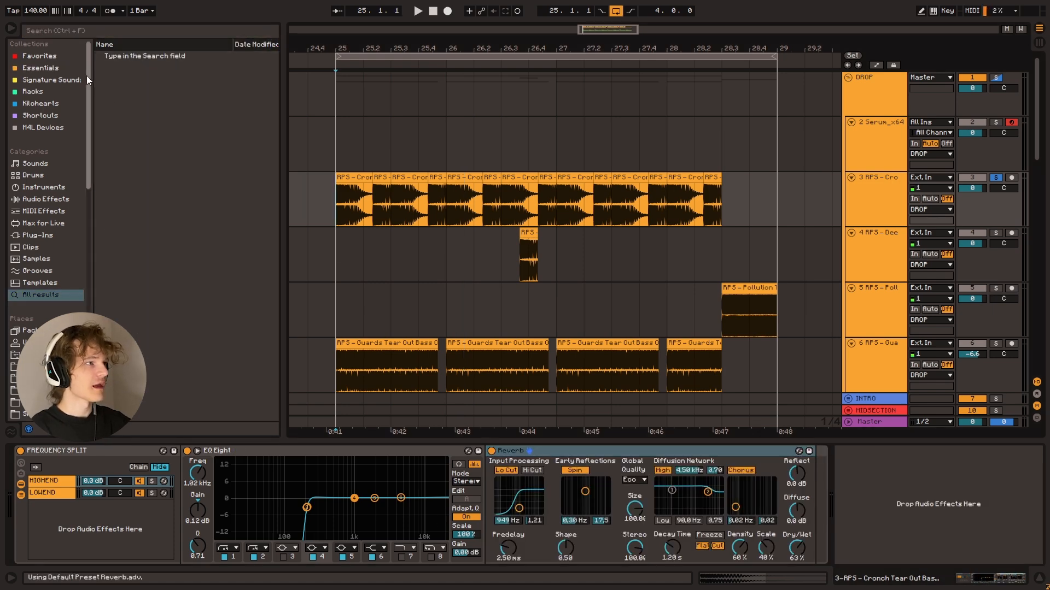
Step: Play the soloed Cronch bass from bar 25 and compare it with the Reverb bypassed and enabled
left_click(332, 204)
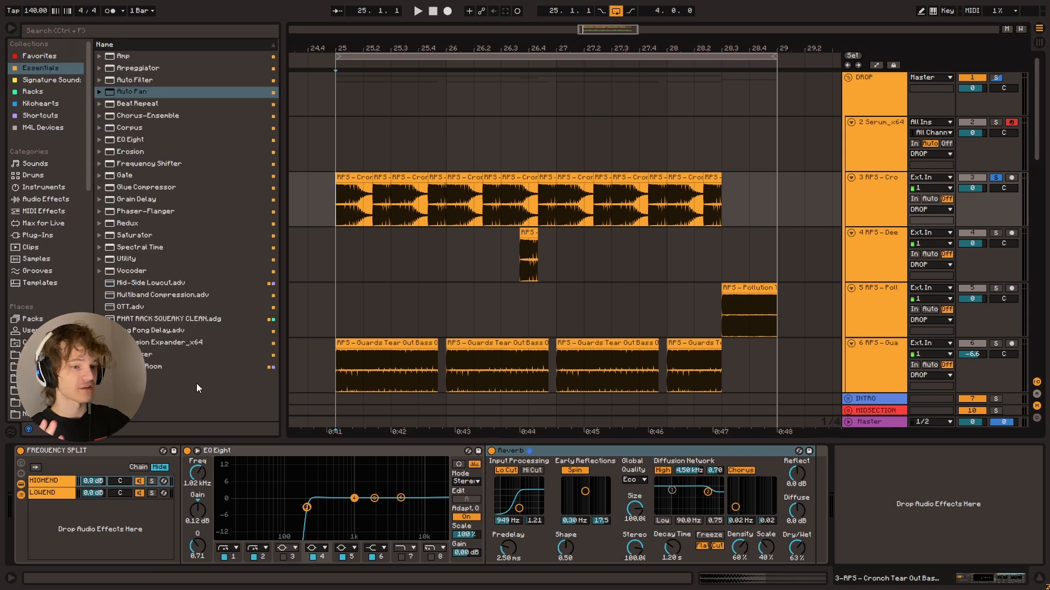
key("space")
left_click(492, 450)
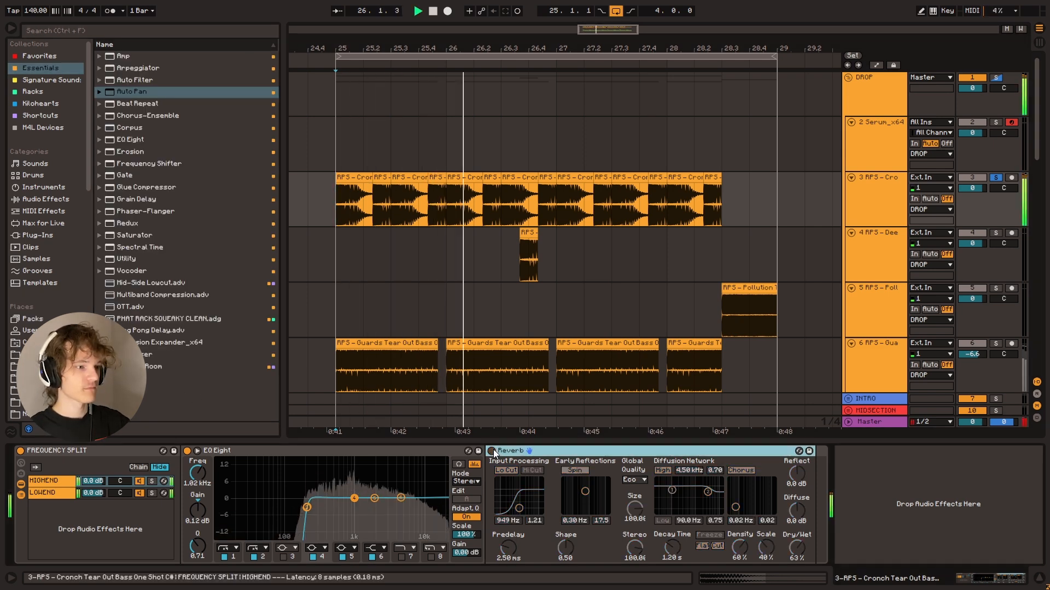
key("space")
key("space")
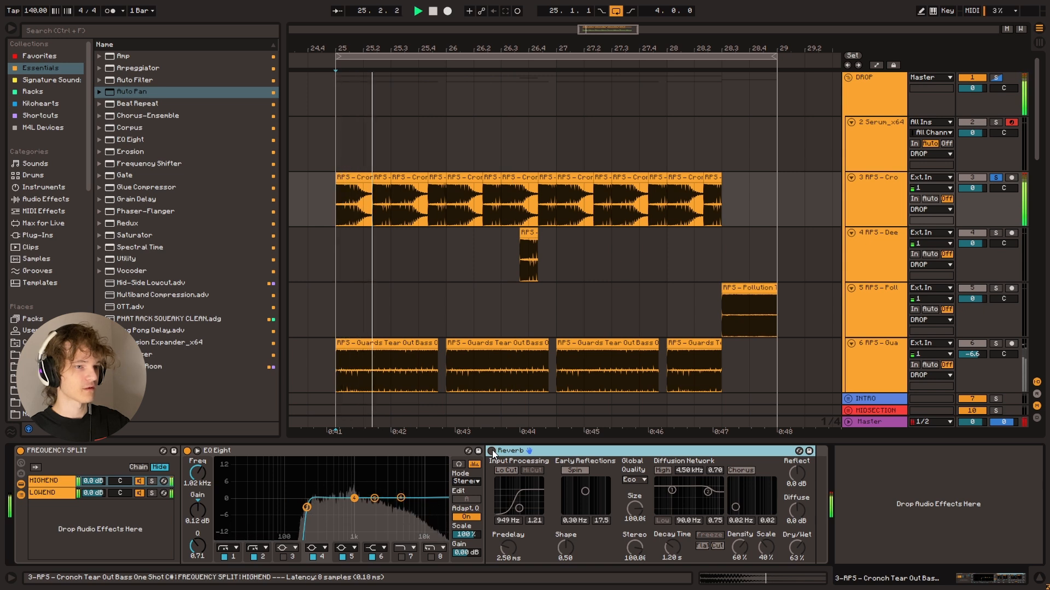
left_click(492, 450)
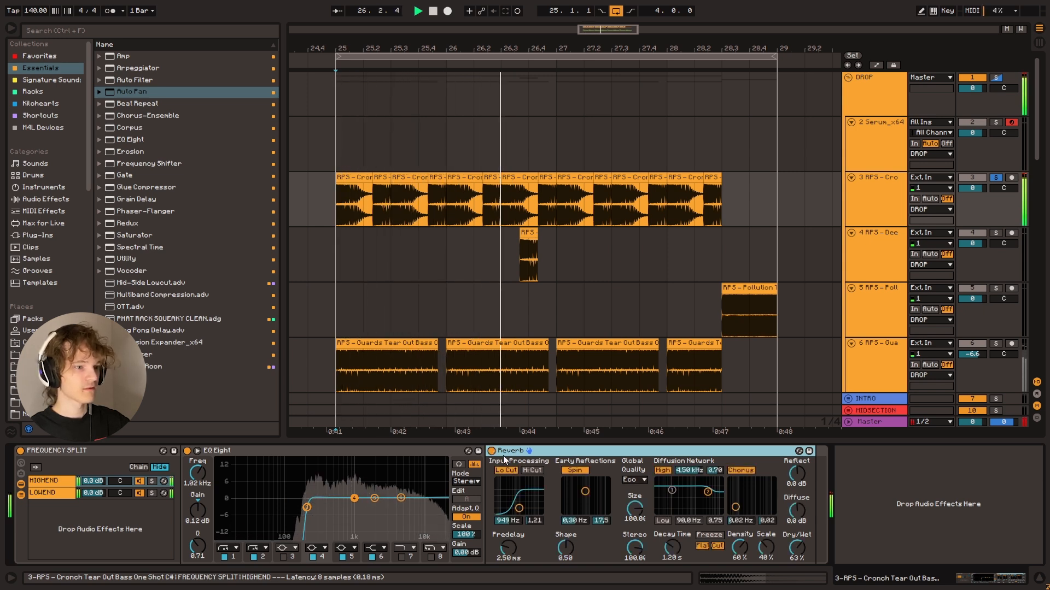
key("space")
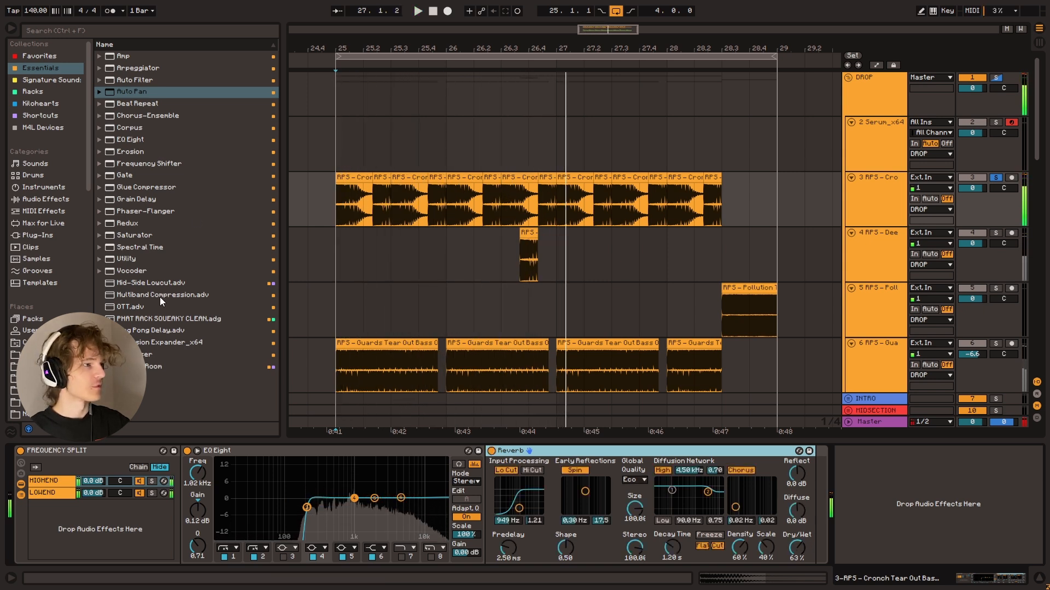
Step: Add the OTT preset after the Reverb and raise its overall output gain to 11.9 dB during playback
left_click(134, 307)
key("Return")
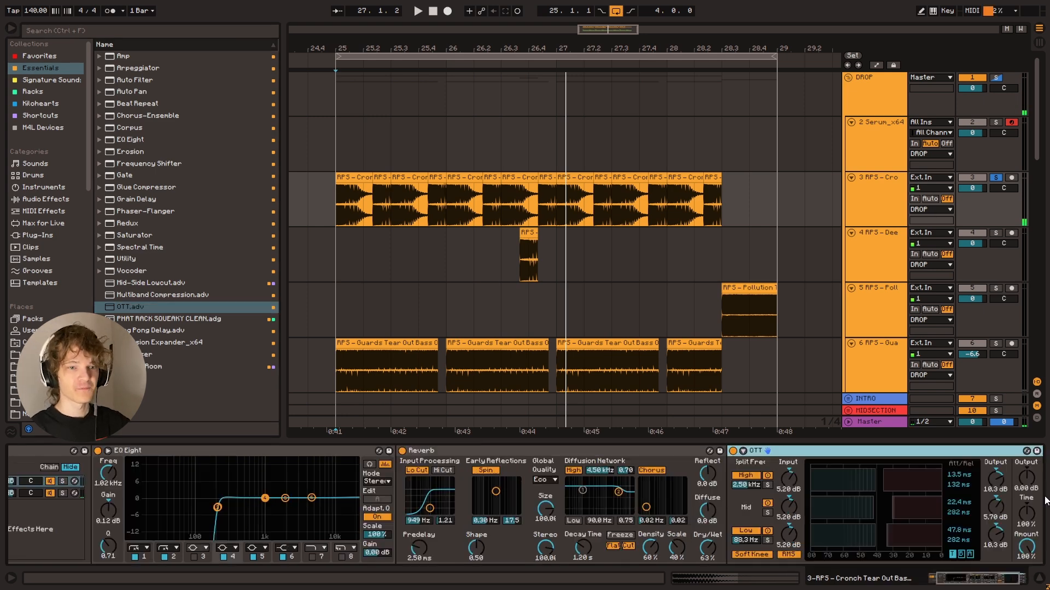
key("space")
left_click_drag(946, 477, 947, 449)
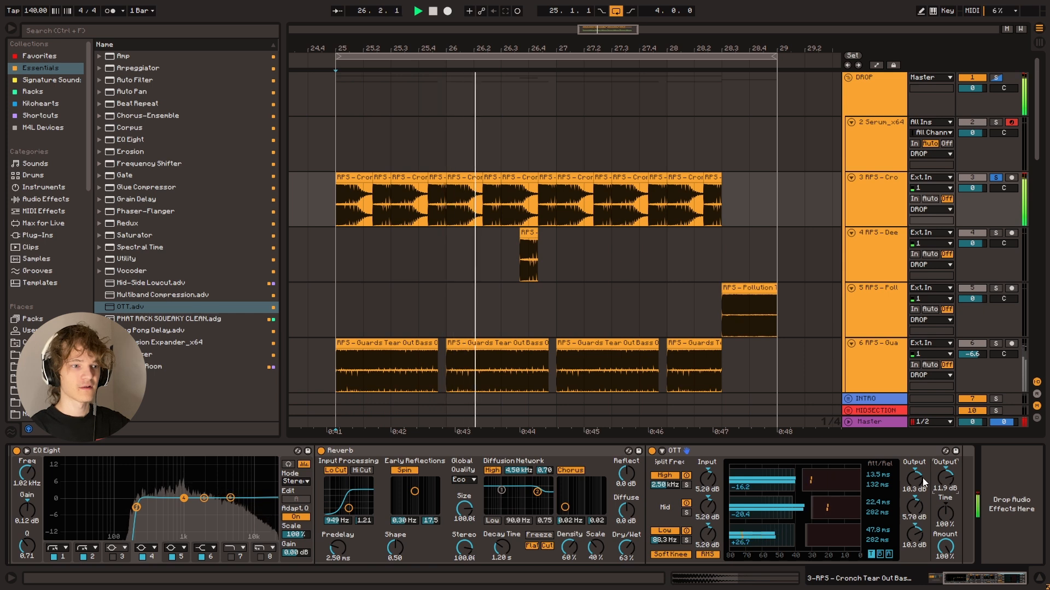
key("space")
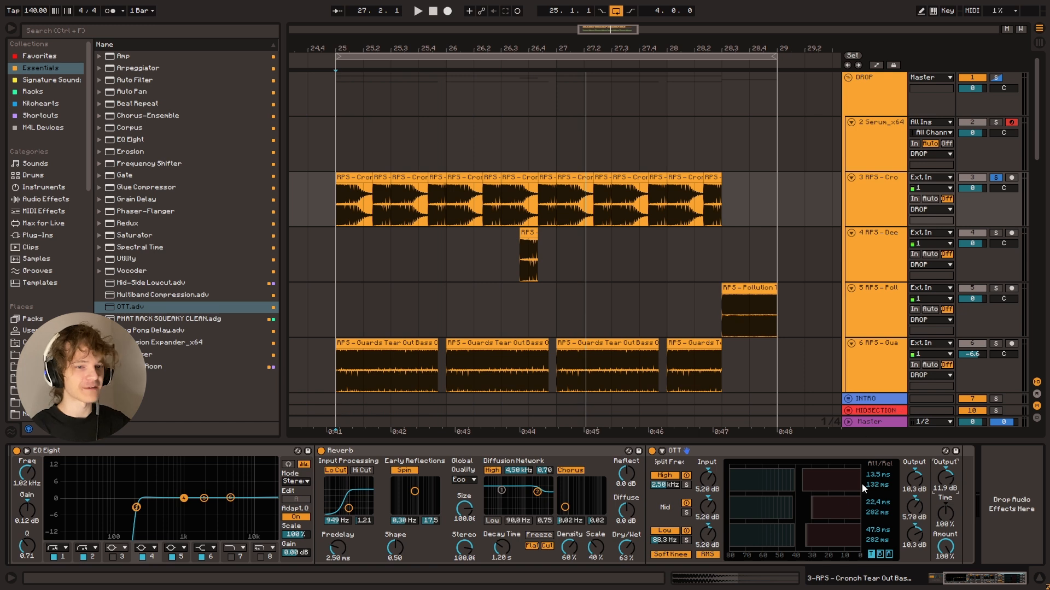
Step: Raise the OTT's overall output gain to 13.5 dB, unsolo the Cronch track and play the full drop
key("space")
key("space")
left_click(340, 209)
key("space")
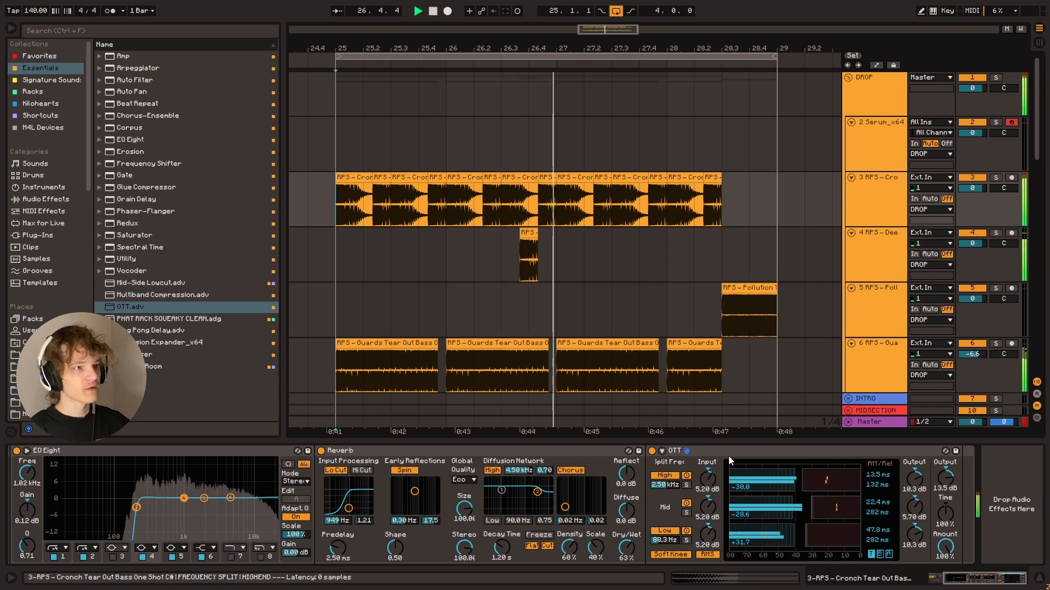
key("space")
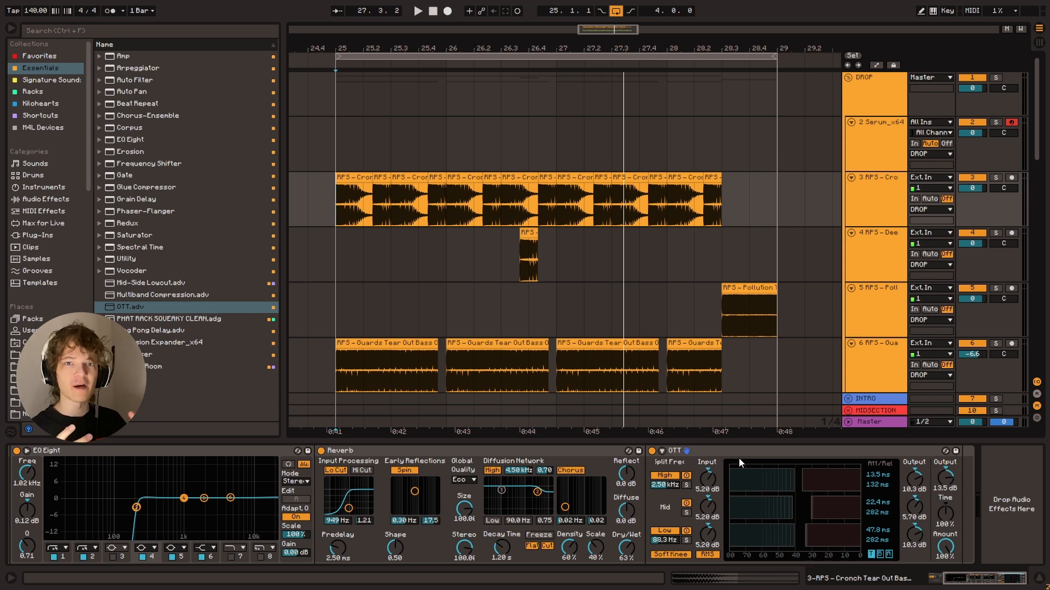
Step: Try the OTT's Time control and listen to the full drop
left_click(711, 454)
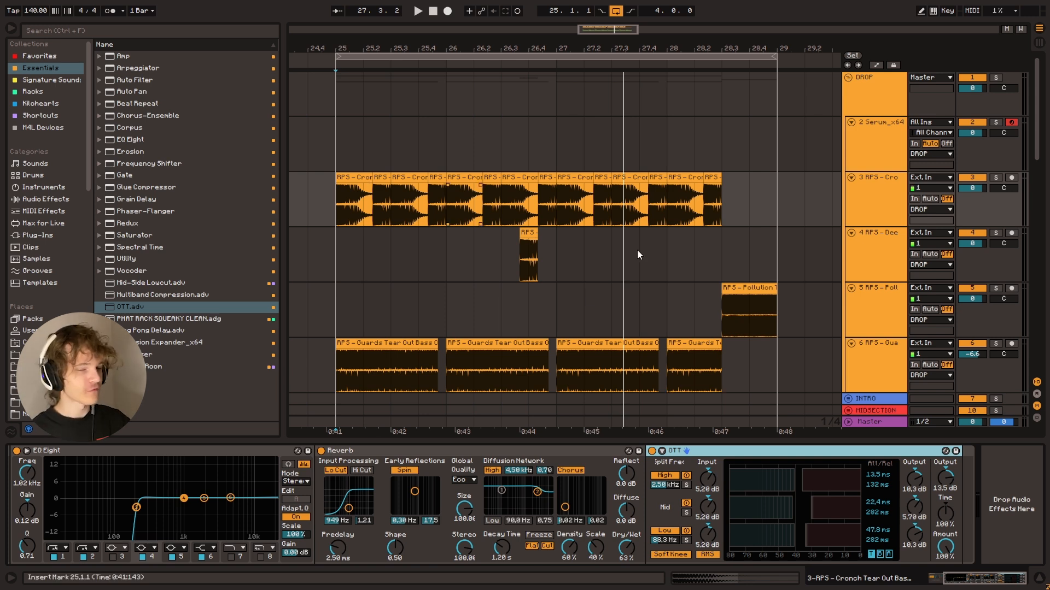
left_click_drag(946, 514, 945, 508)
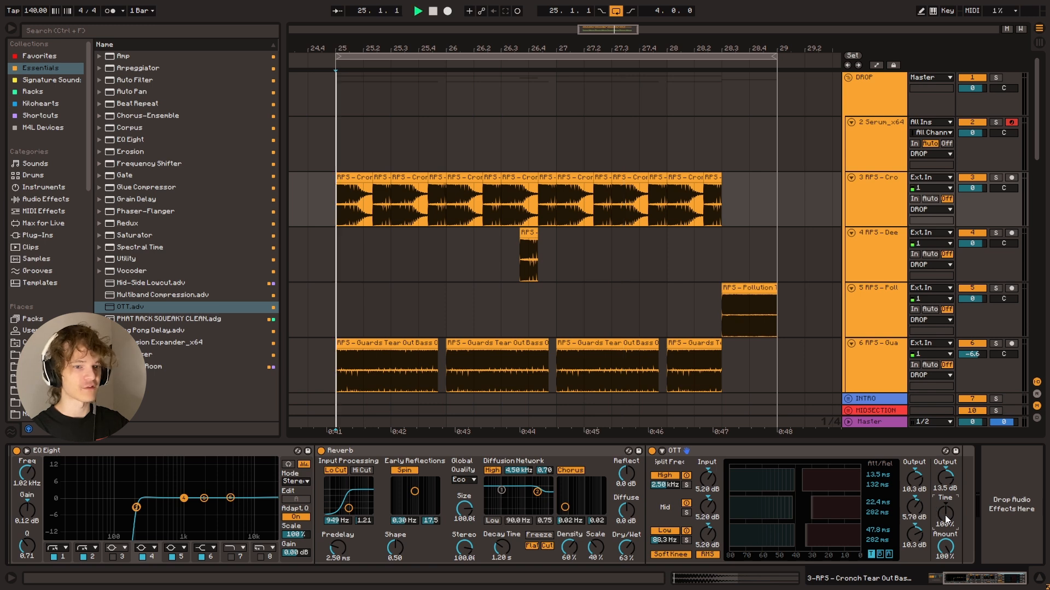
key("space")
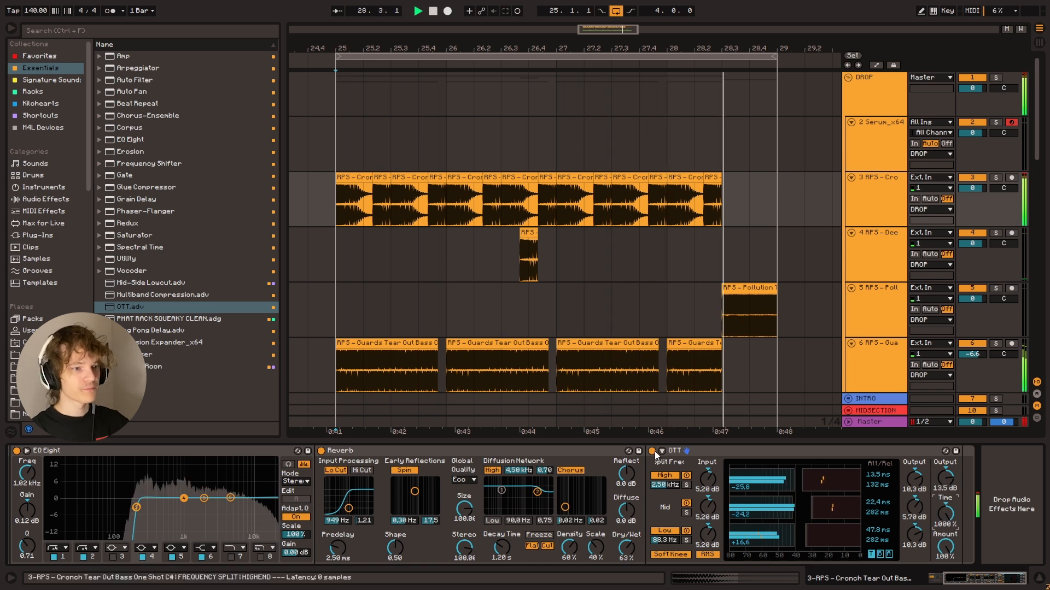
key("space")
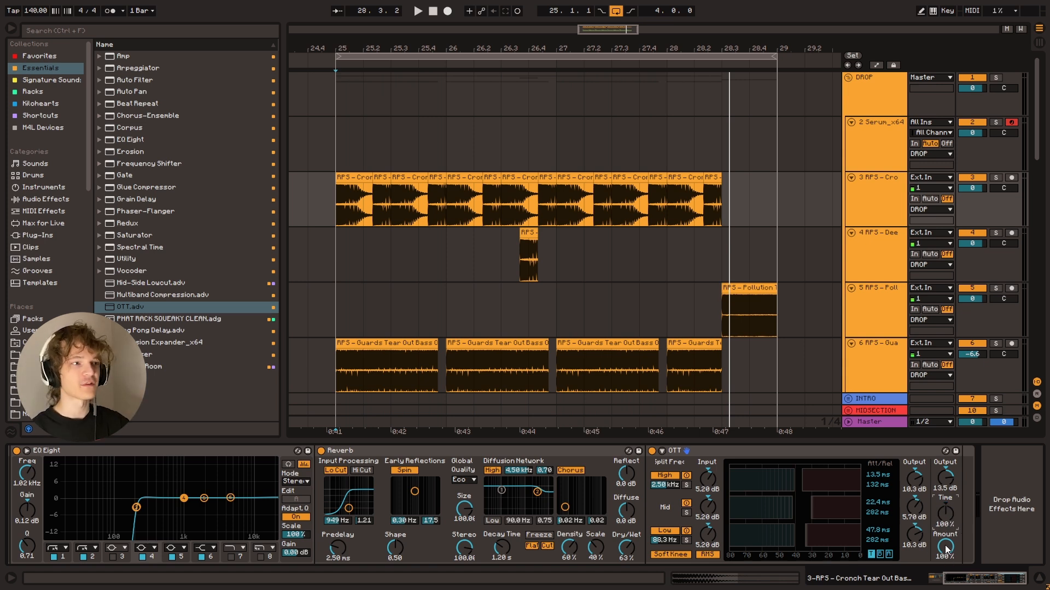
Step: Try the OTT Amount at 56% during playback, and return it to 100%
left_click_drag(948, 555, 948, 579)
key("space")
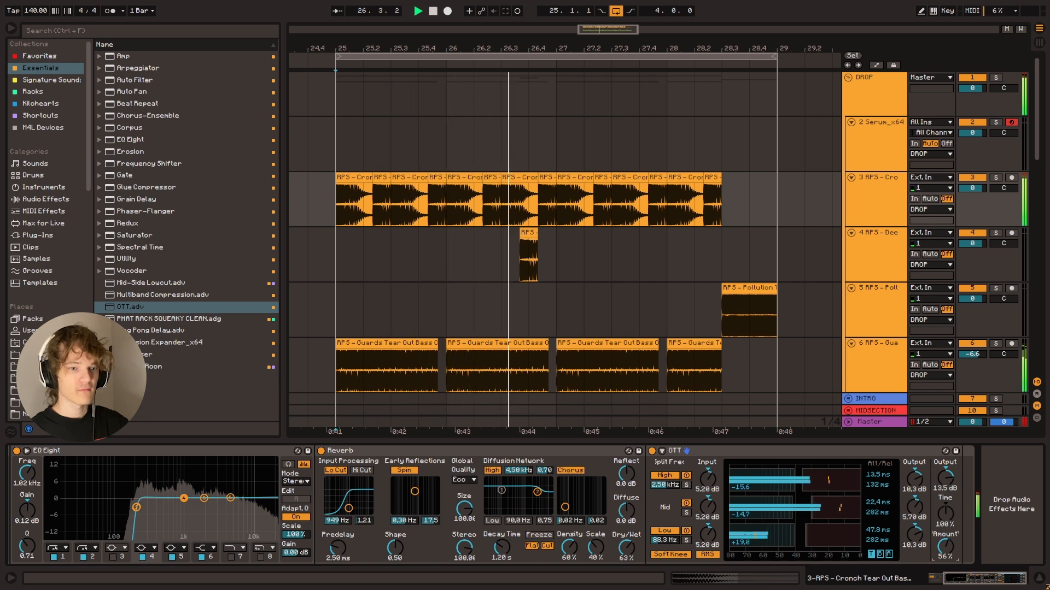
key("space")
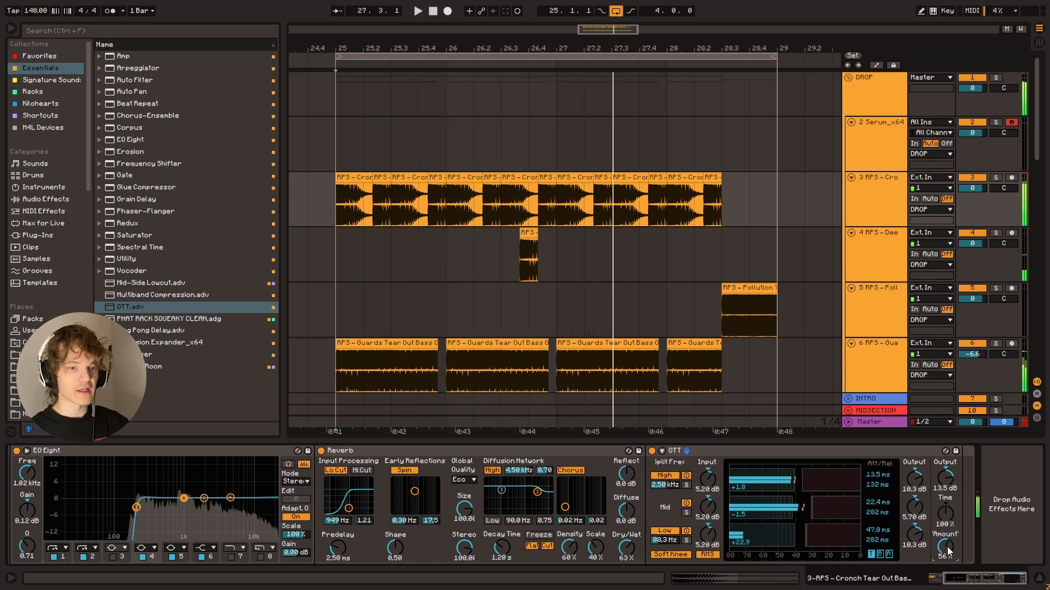
left_click_drag(946, 546, 936, 465)
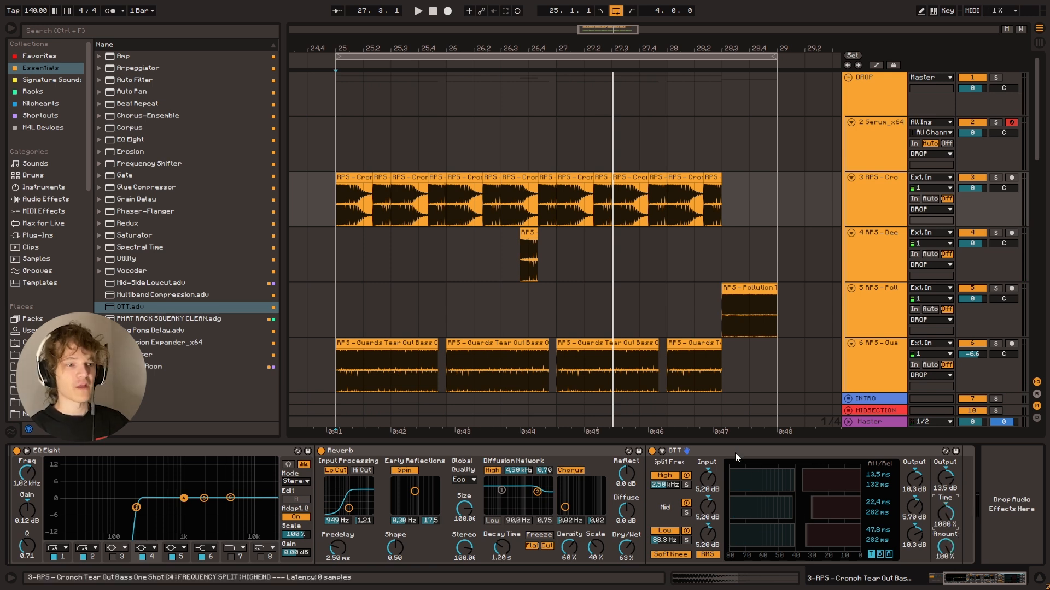
Step: Move the OTT ahead of the Reverb and set its overall output gain to 21.8 dB during playback
left_click(719, 454)
left_click_drag(517, 453, 487, 469)
key("space")
left_click_drag(615, 477, 614, 462)
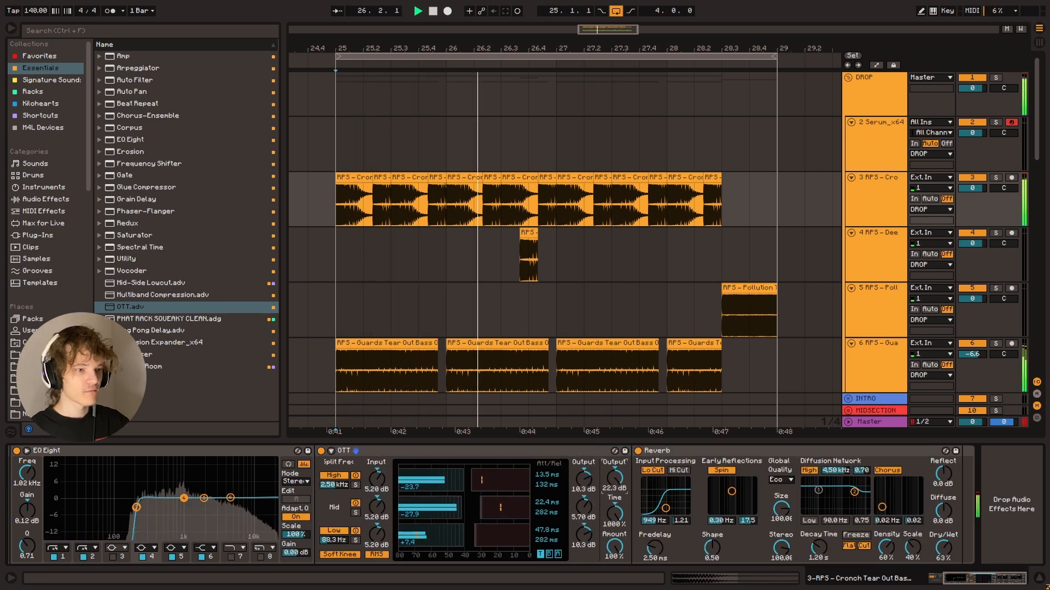
key("space")
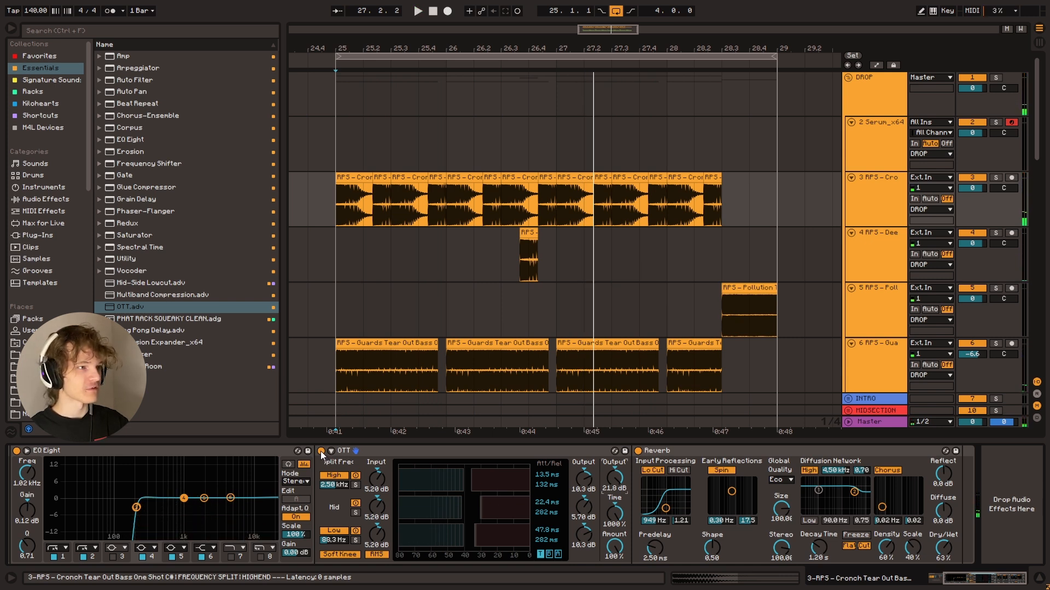
Step: Compare the drop's playback with the Cronch track's OTT bypassed and switched back on
left_click(320, 451)
key("space")
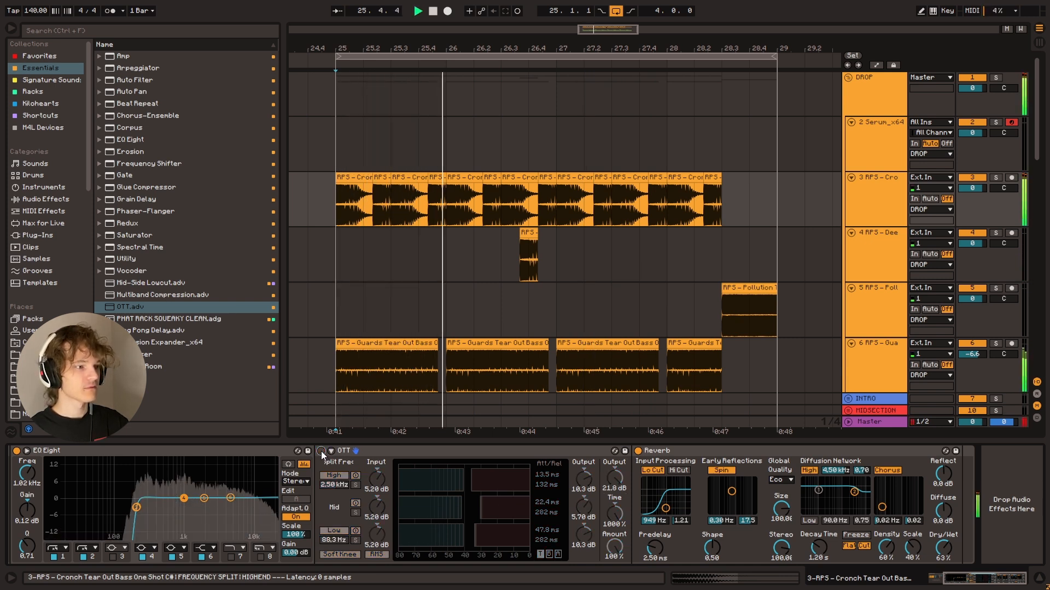
left_click(321, 451)
key("space")
key("space")
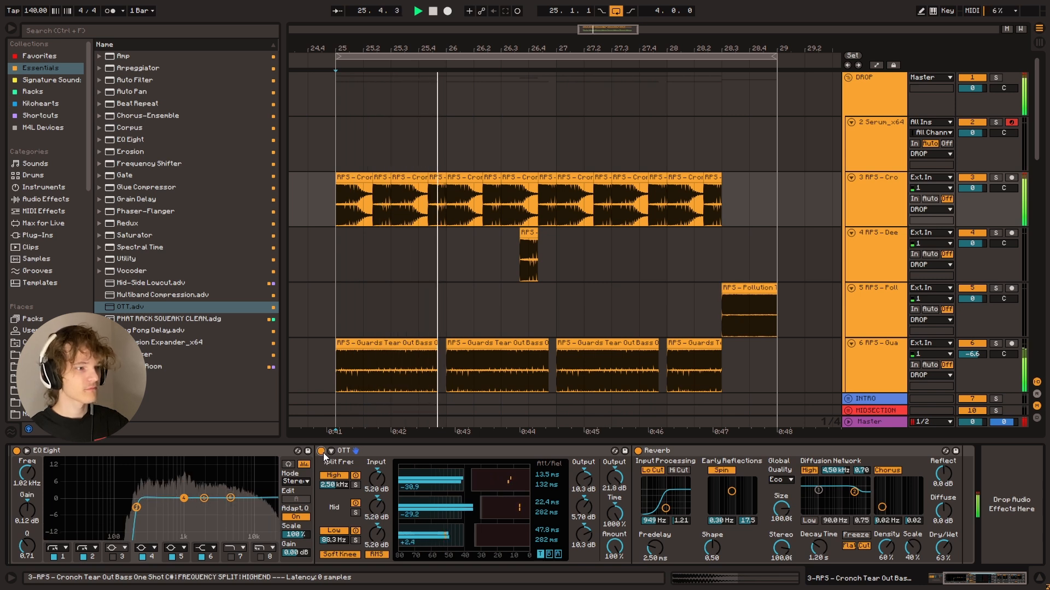
key("space")
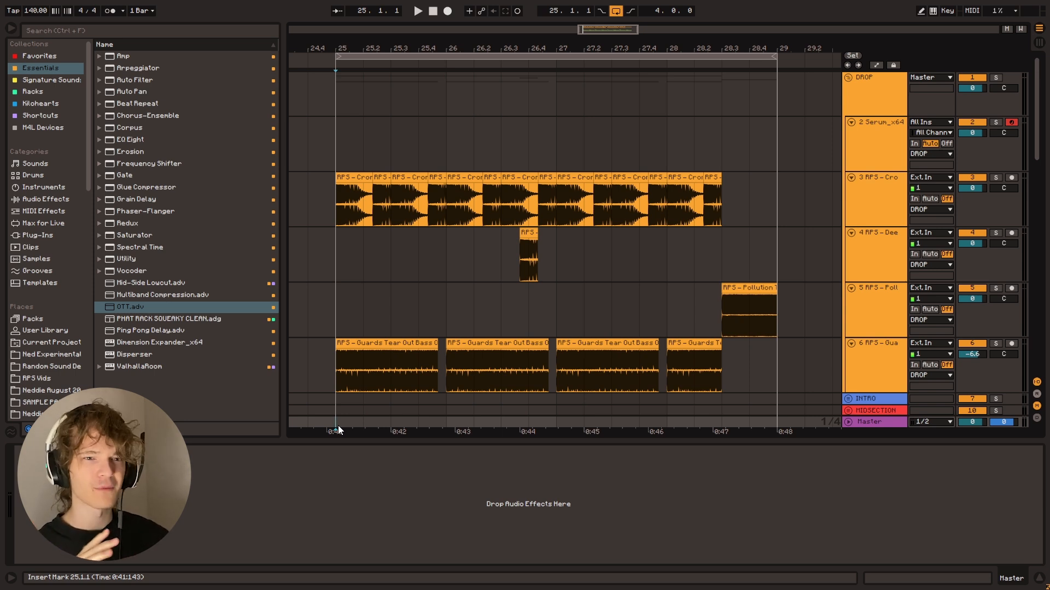
Step: Search for a limiter, add the Limiter to the Master track and switch it off
key("ctrl+f")
type("limiter")
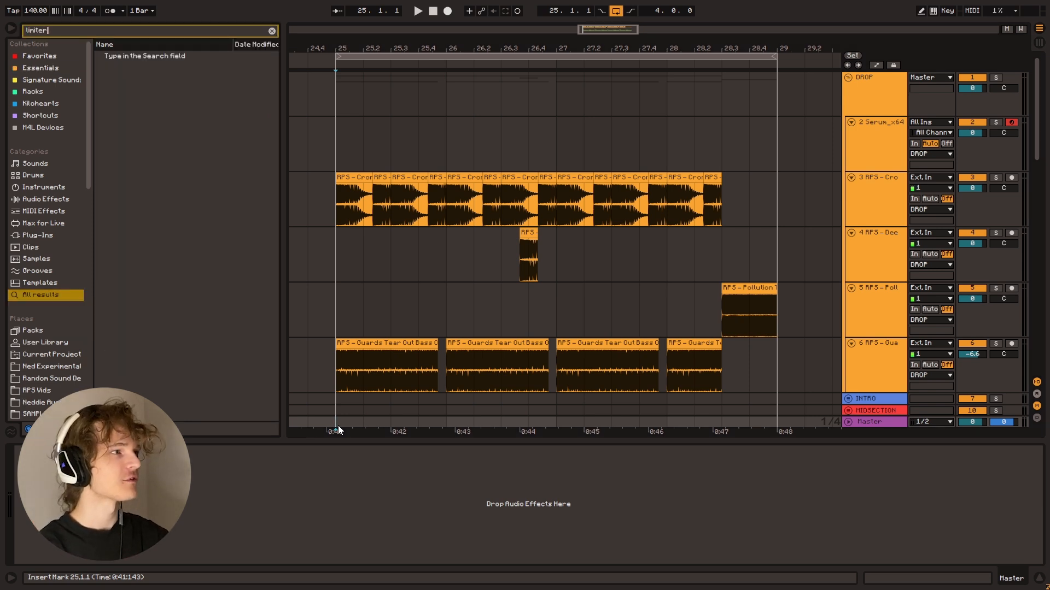
left_click_drag(127, 56, 856, 421)
left_click(21, 451)
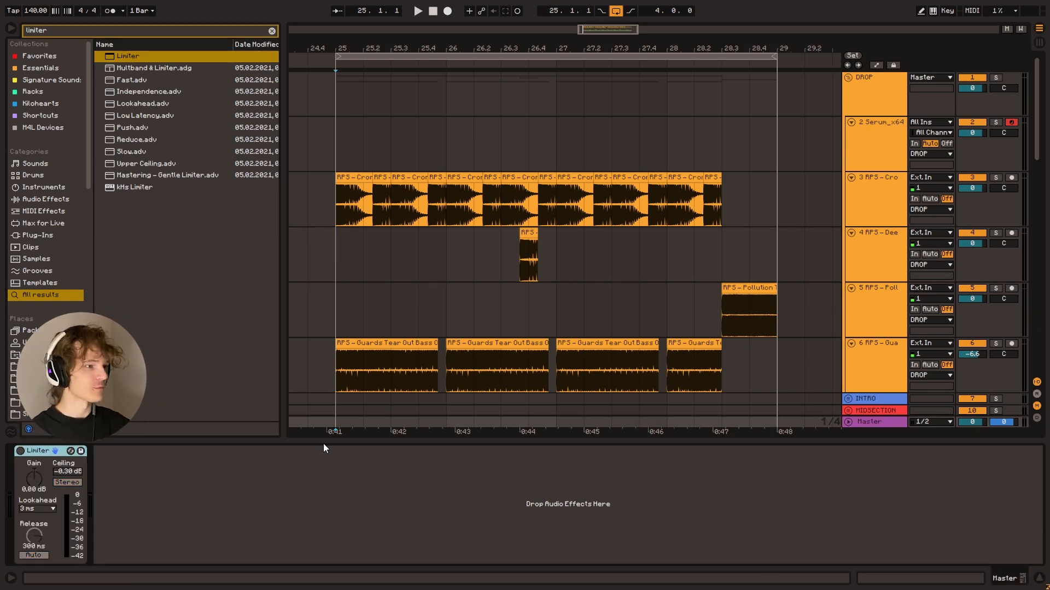
Step: Play the drop from bar 25 with the Master Limiter off and on to compare the sound
left_click(335, 424)
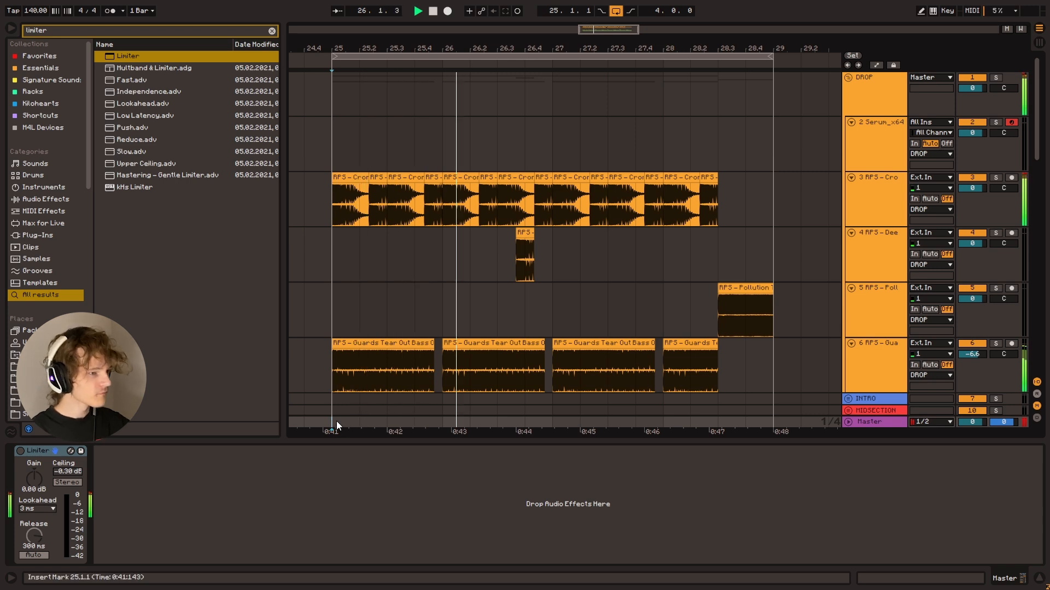
left_click(22, 451)
key("space")
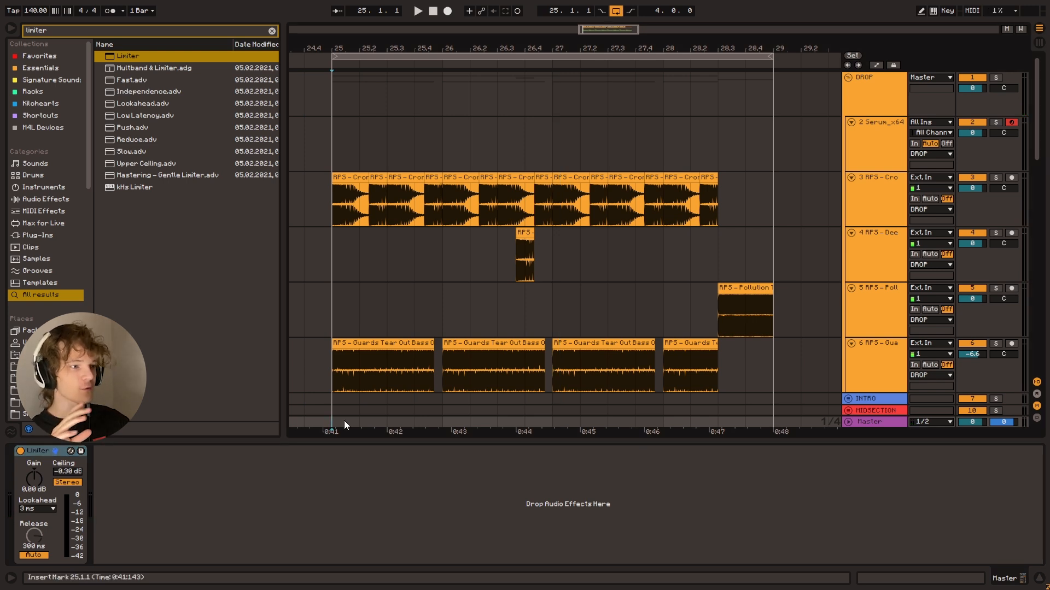
key("space")
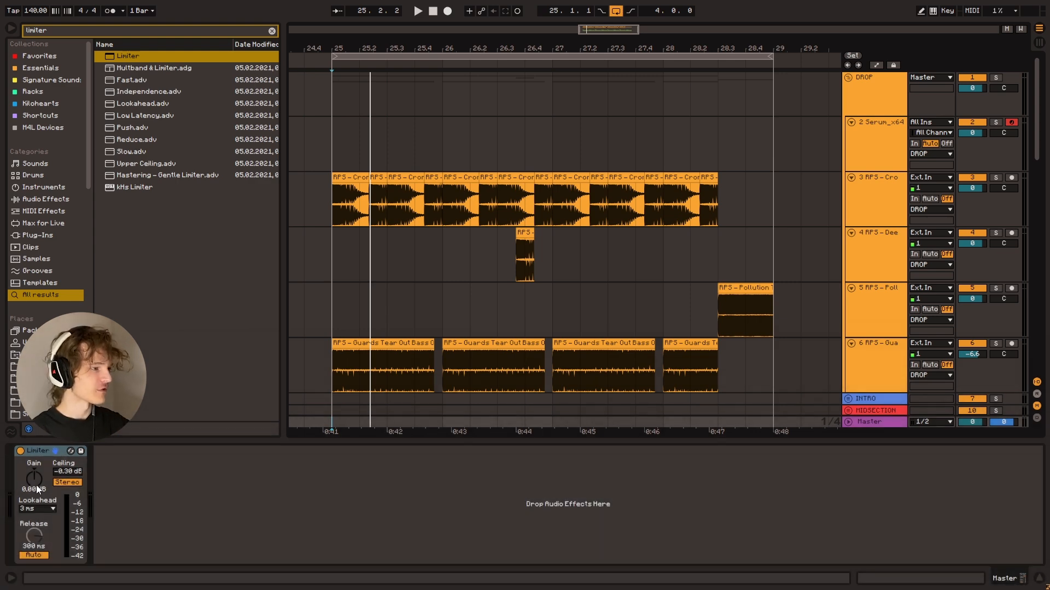
Step: Try the Master Limiter with 7.60 dB gain and a -3.75 dB ceiling during playback, and delete it
key("space")
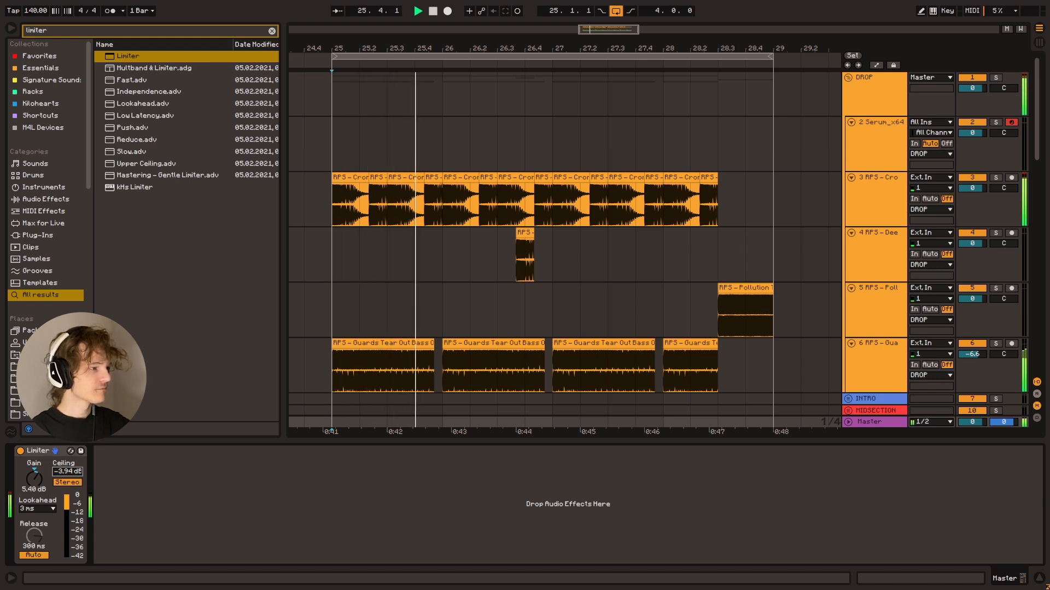
left_click_drag(33, 482, 33, 474)
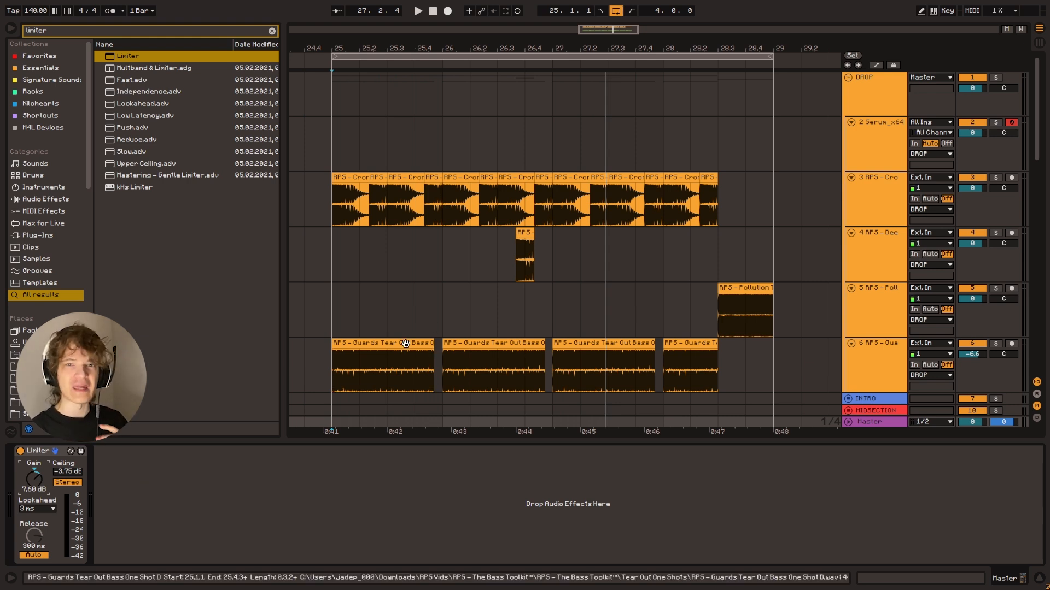
key("space")
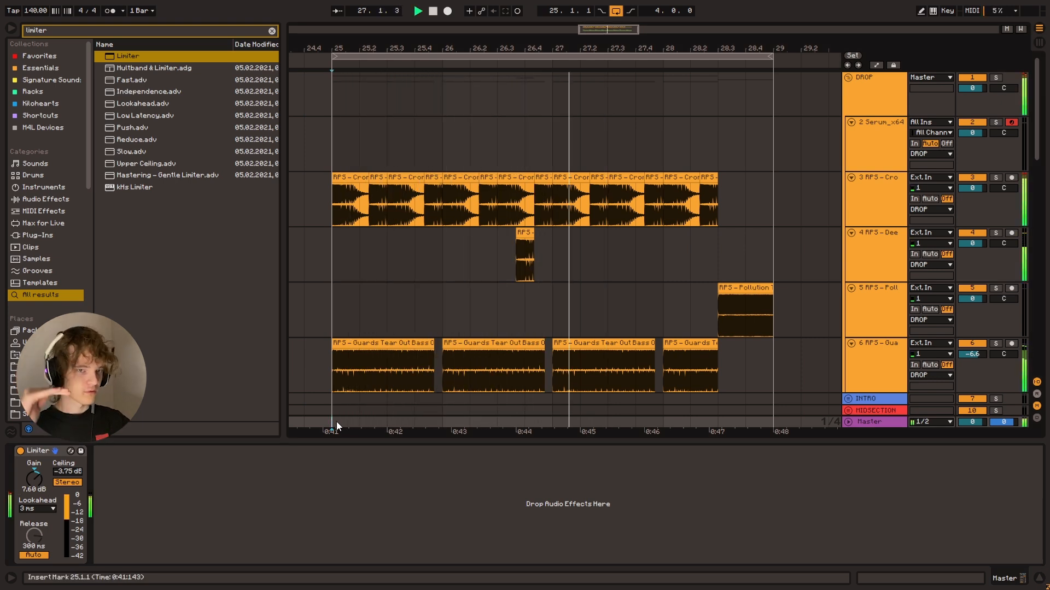
key("space")
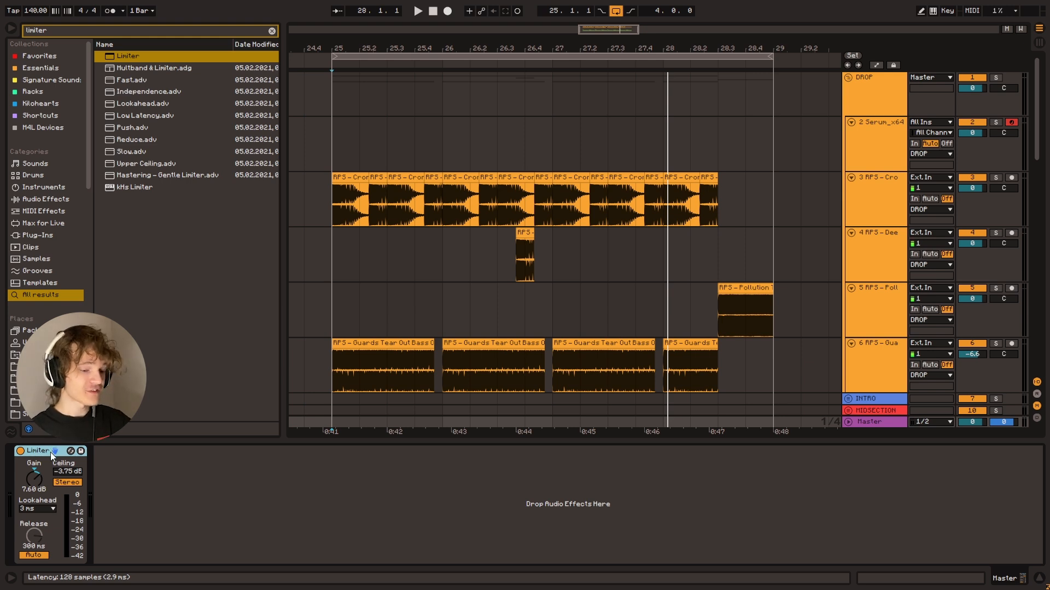
key("Delete")
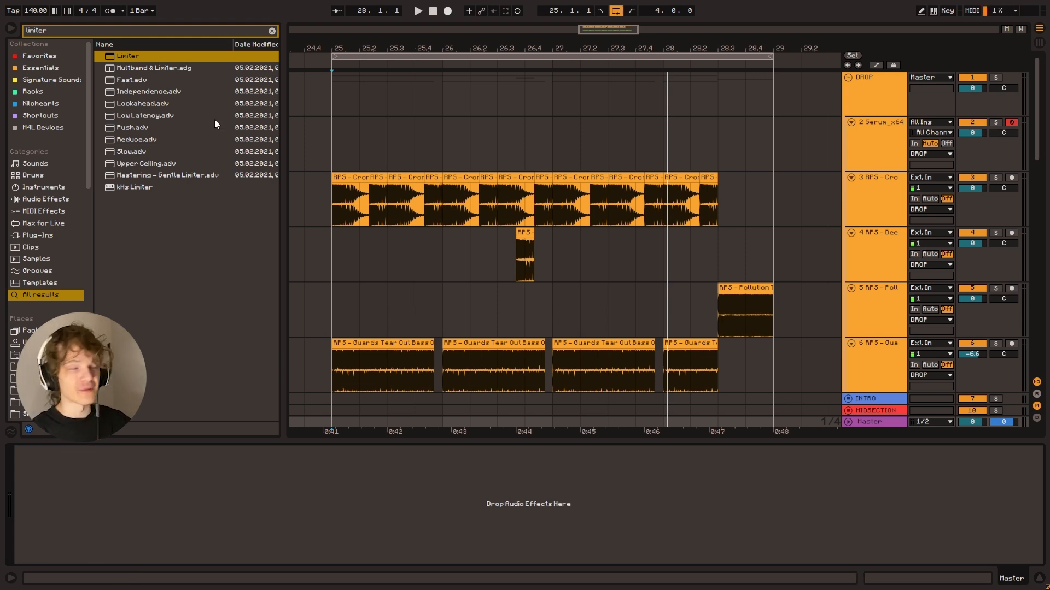
Step: Add a Saturator from the Essentials collection to the Master, enabling Soft Clip and choosing the Digital Clip curve
left_click(272, 31)
left_click(43, 68)
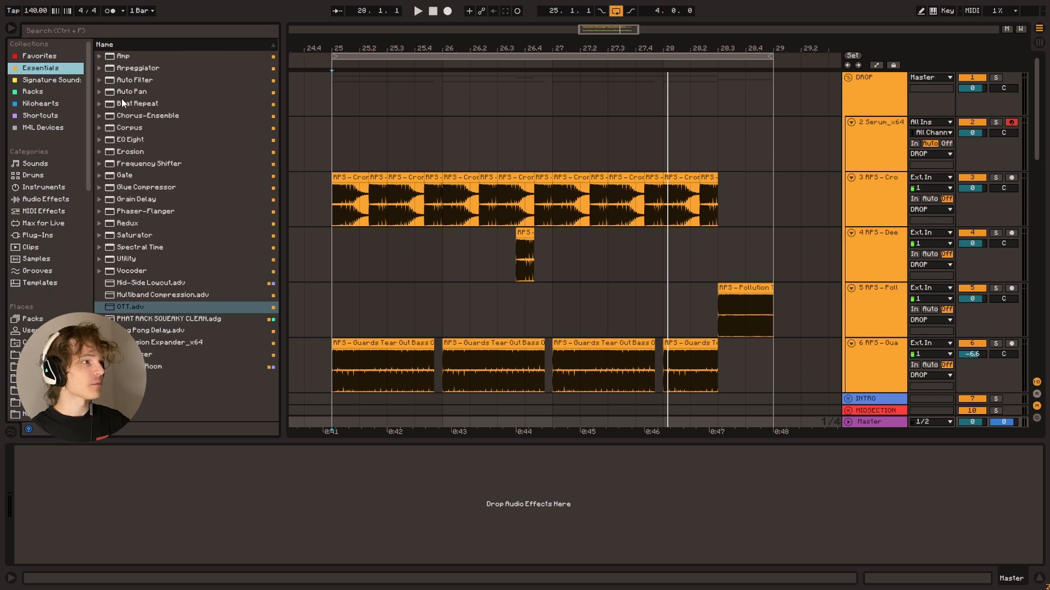
double_click(134, 236)
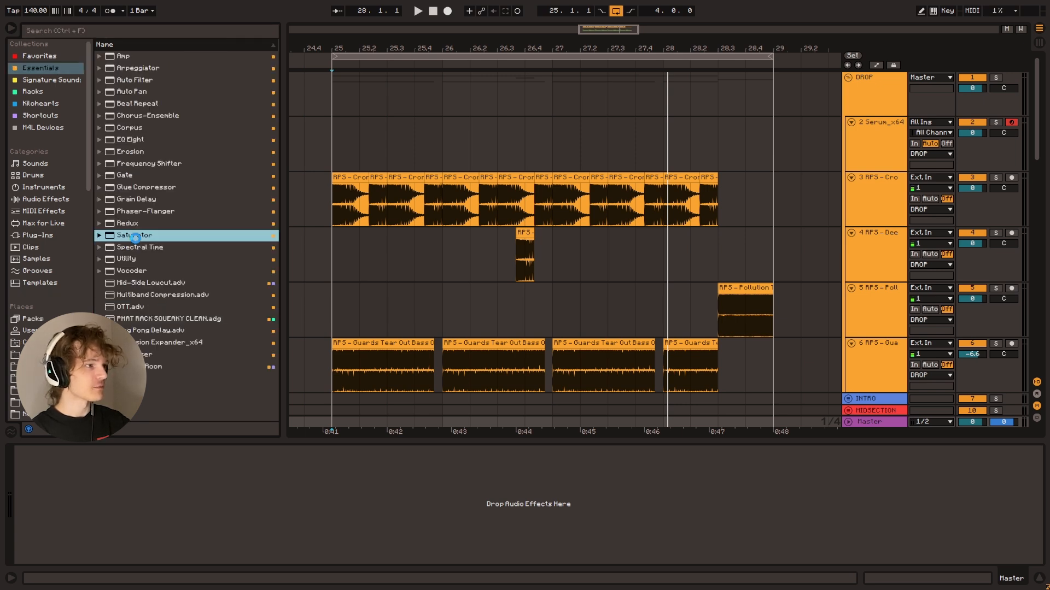
left_click(138, 485)
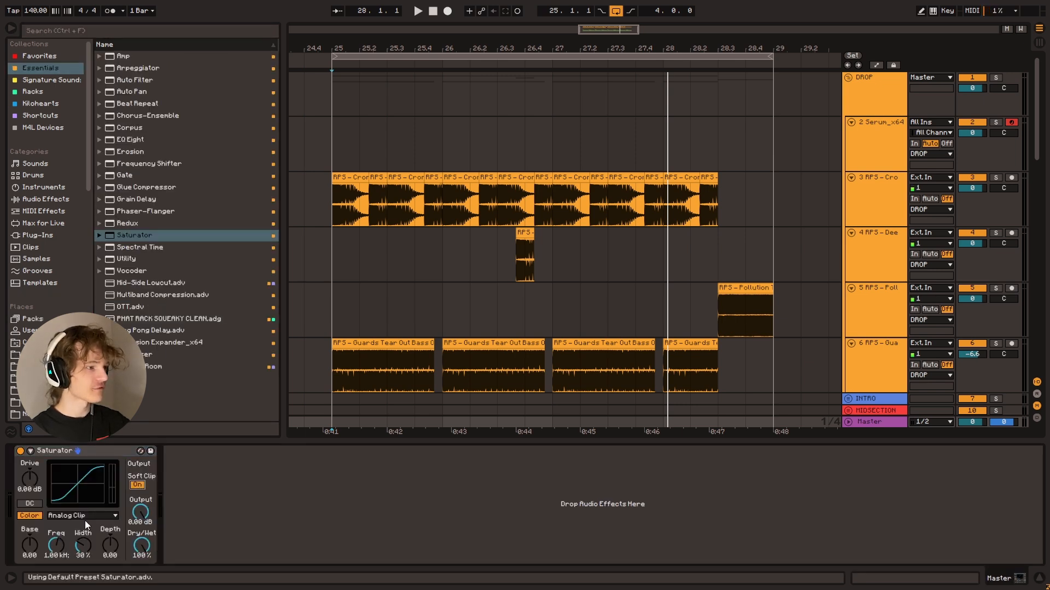
left_click(86, 521)
left_click(83, 496)
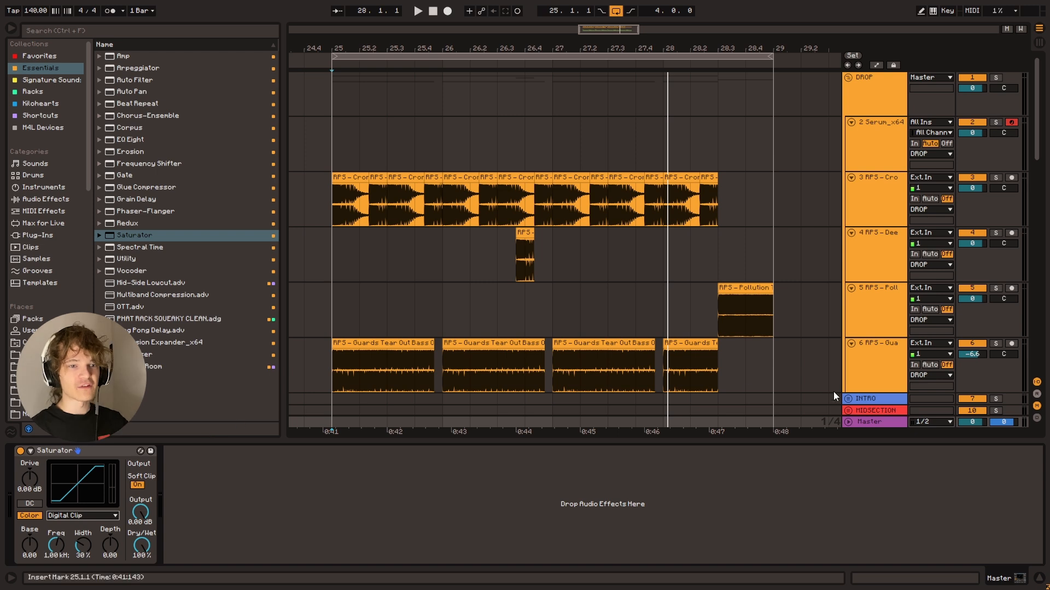
Step: Compare the drop's playback with the Master's Saturator on and bypassed, leaving it switched on
left_click(328, 422)
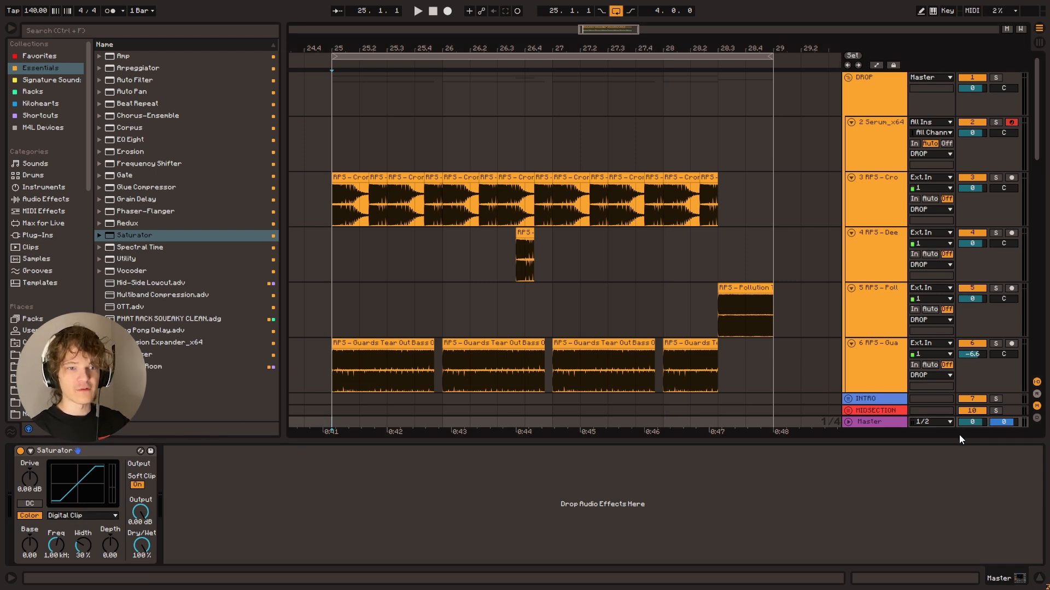
key("space")
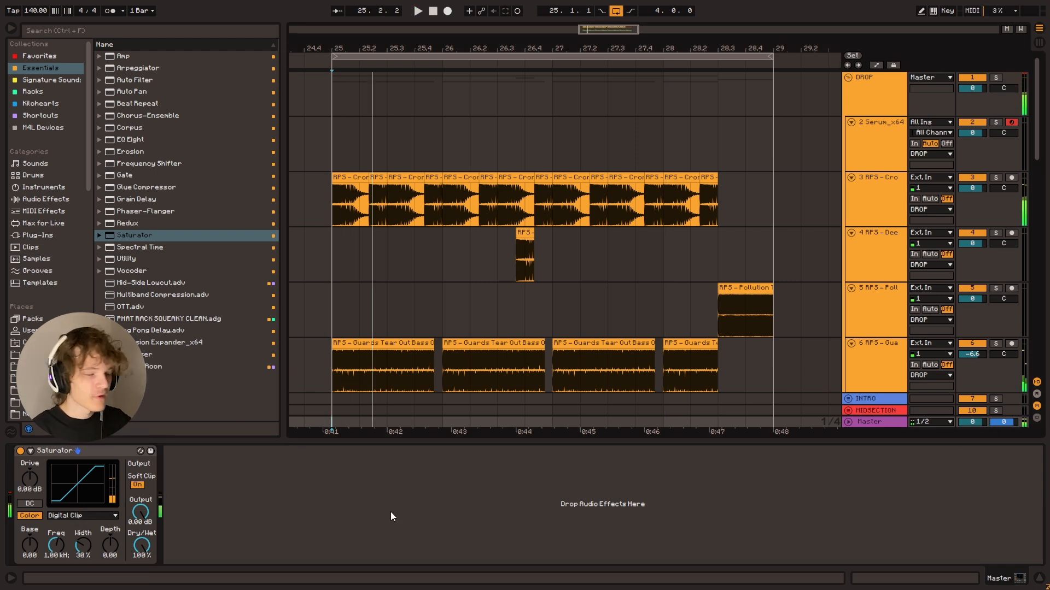
key("space")
left_click(20, 451)
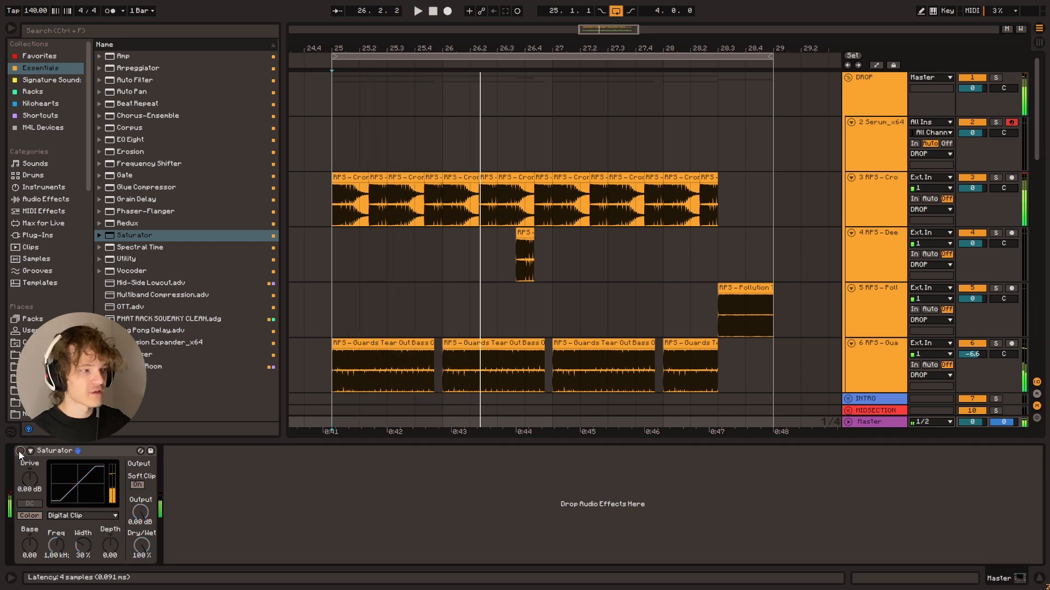
key("space")
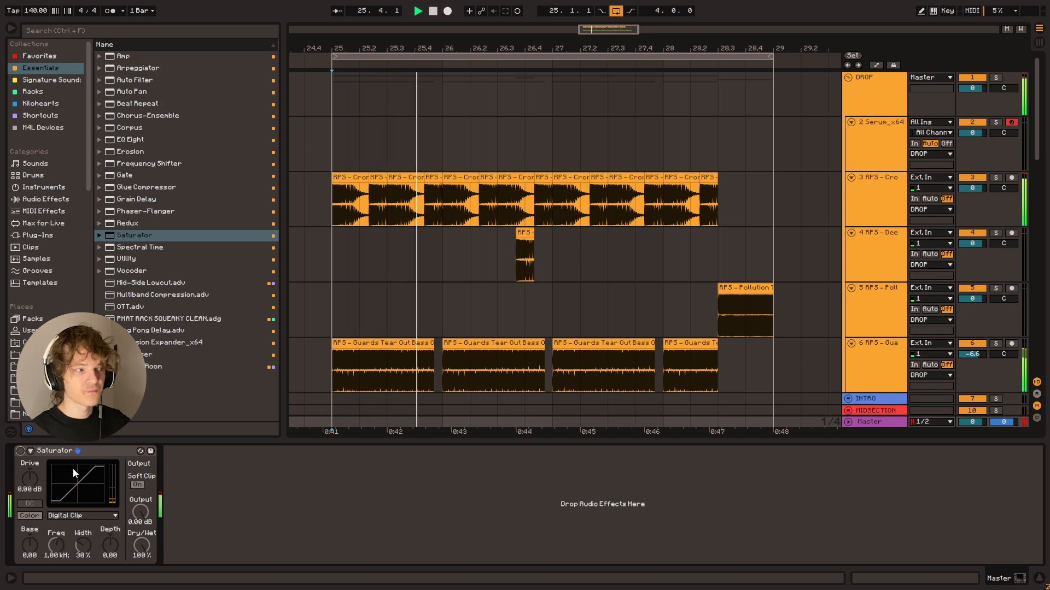
left_click(19, 451)
key("space")
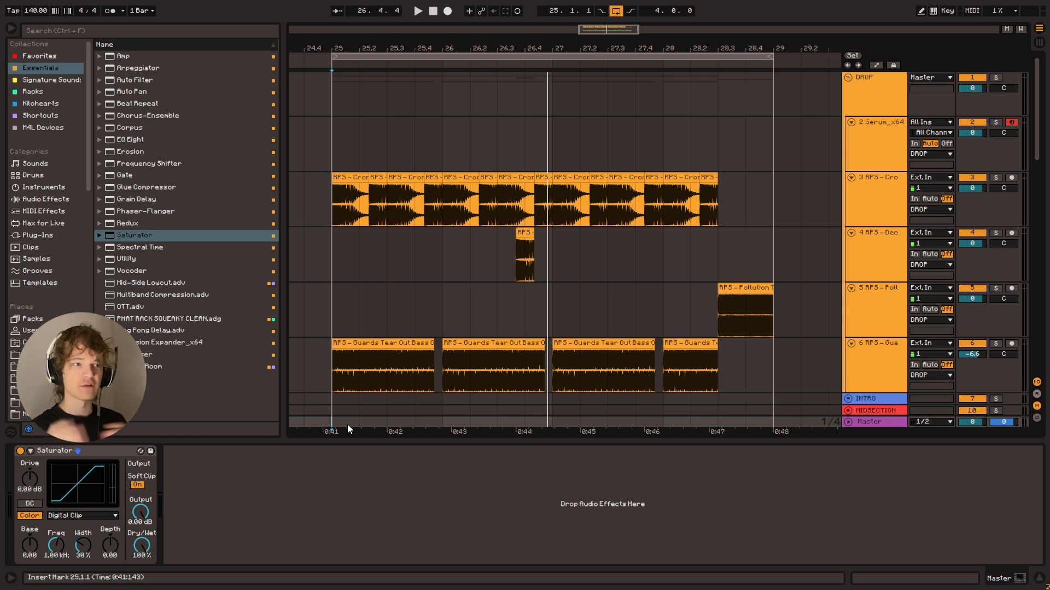
Step: Try raising the second Cronch clip's gain to 5.63 dB to exaggerate its waveform, and reset it
left_click(366, 199)
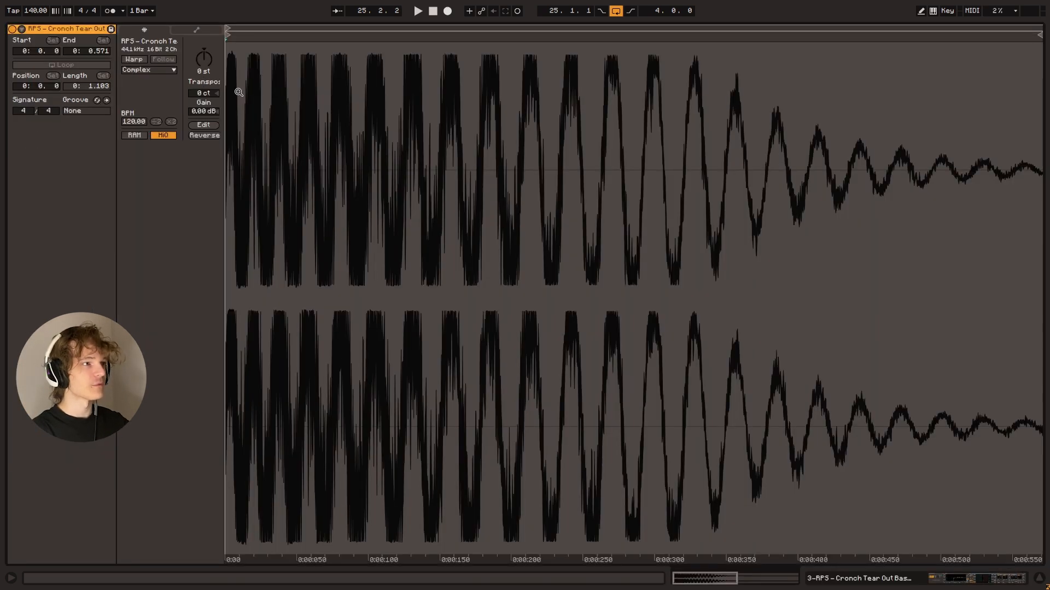
left_click_drag(203, 111, 204, 82)
key("ctrl+z")
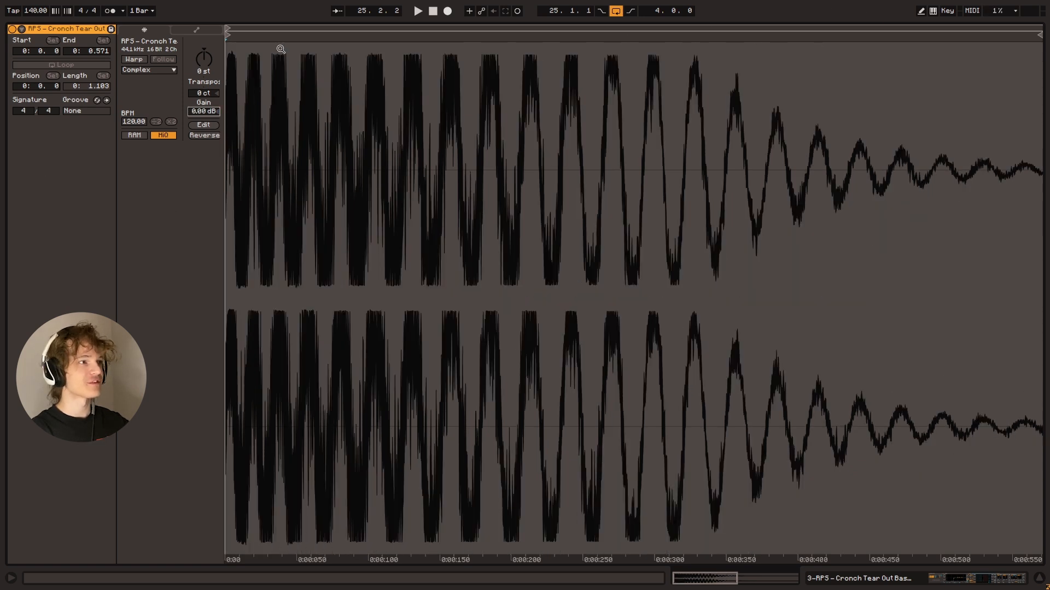
left_click_drag(204, 111, 239, 42)
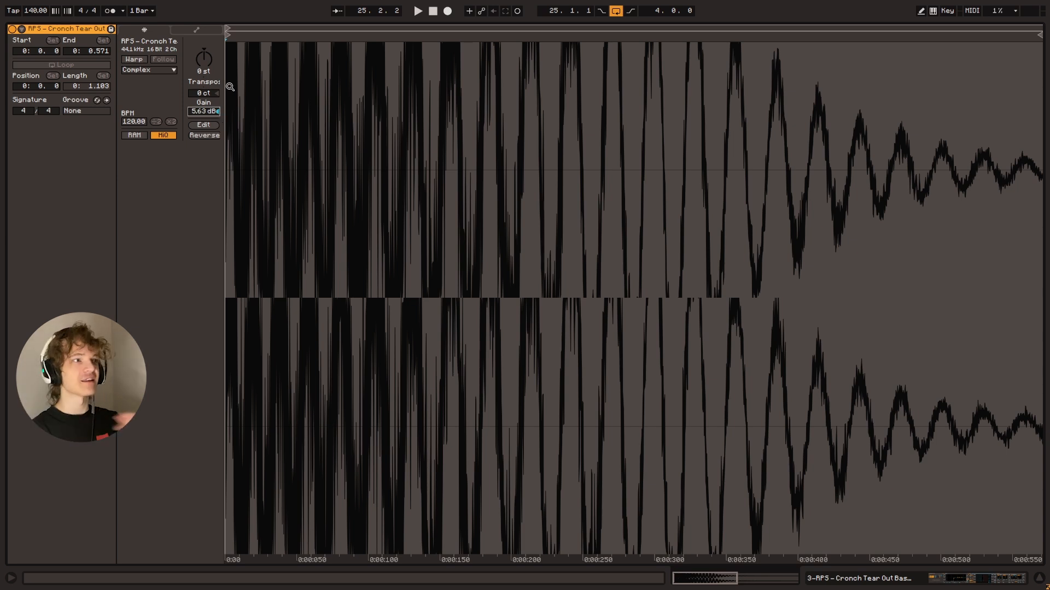
double_click(218, 111)
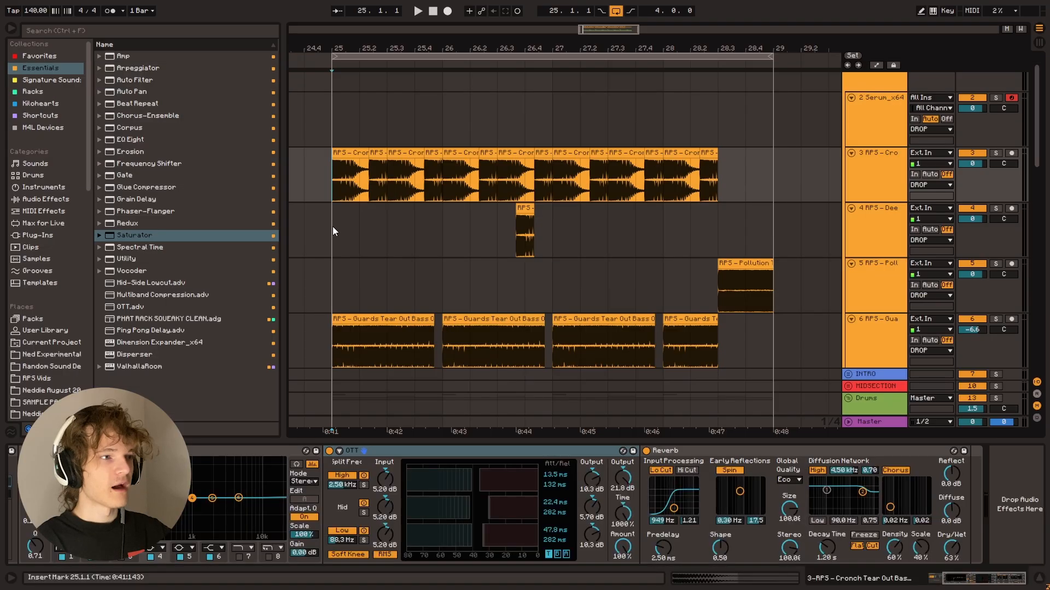
Step: Examine the SC trigger track beneath the drums and its Drum Rack, and play the drop
left_click(333, 227)
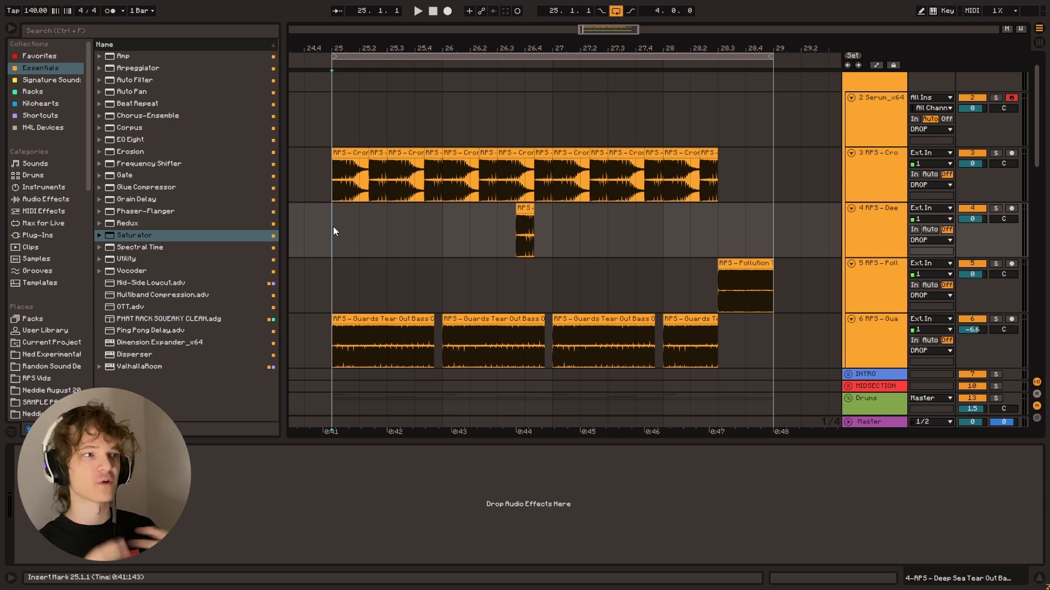
scroll(342, 225, "down", 5)
scroll(337, 328, "down", 4)
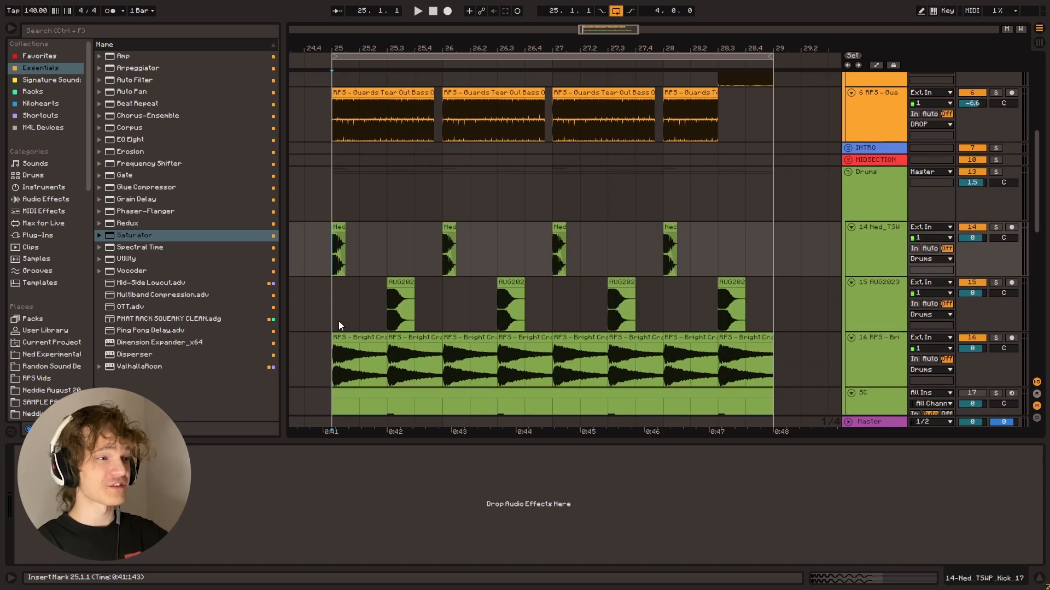
left_click(329, 361)
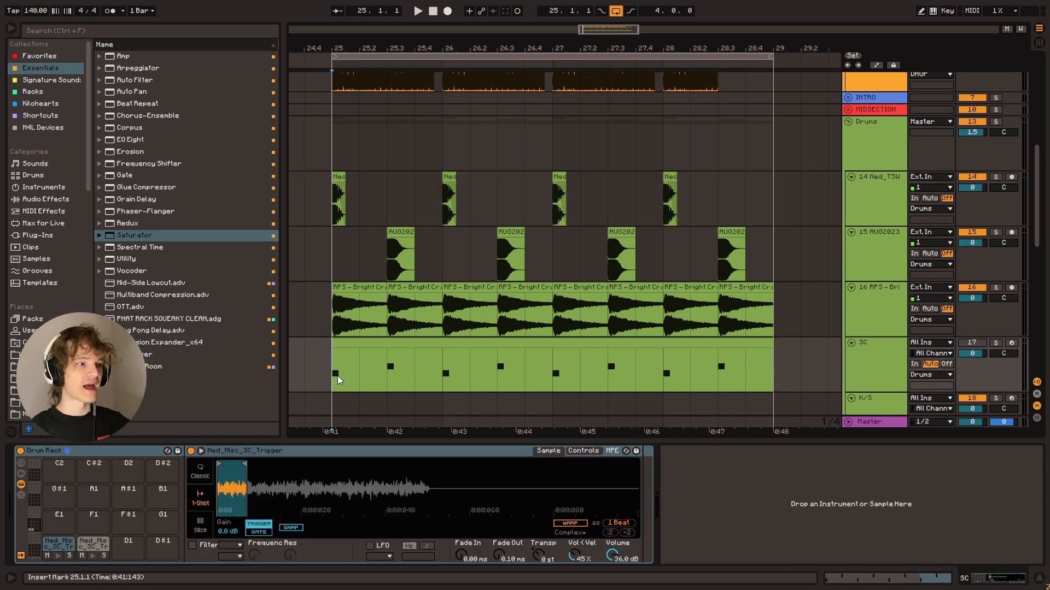
scroll(416, 271, "down", 1)
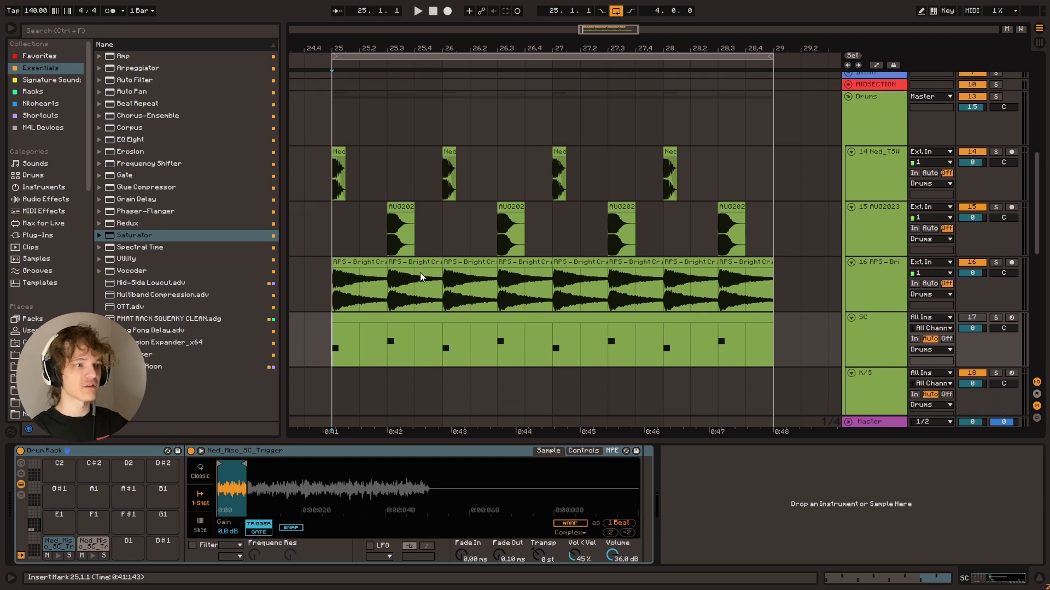
key("space")
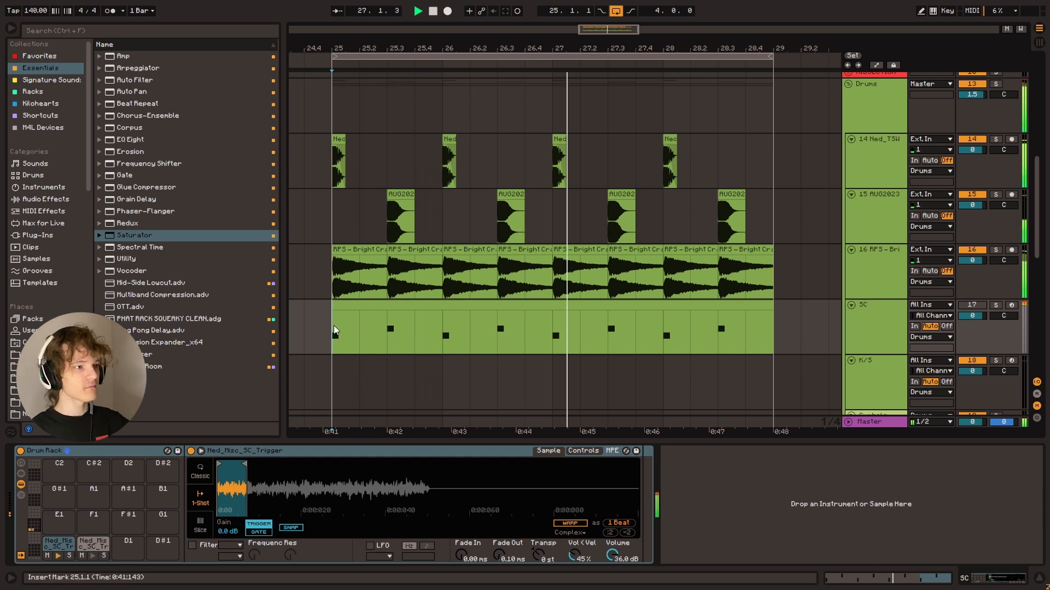
key("space")
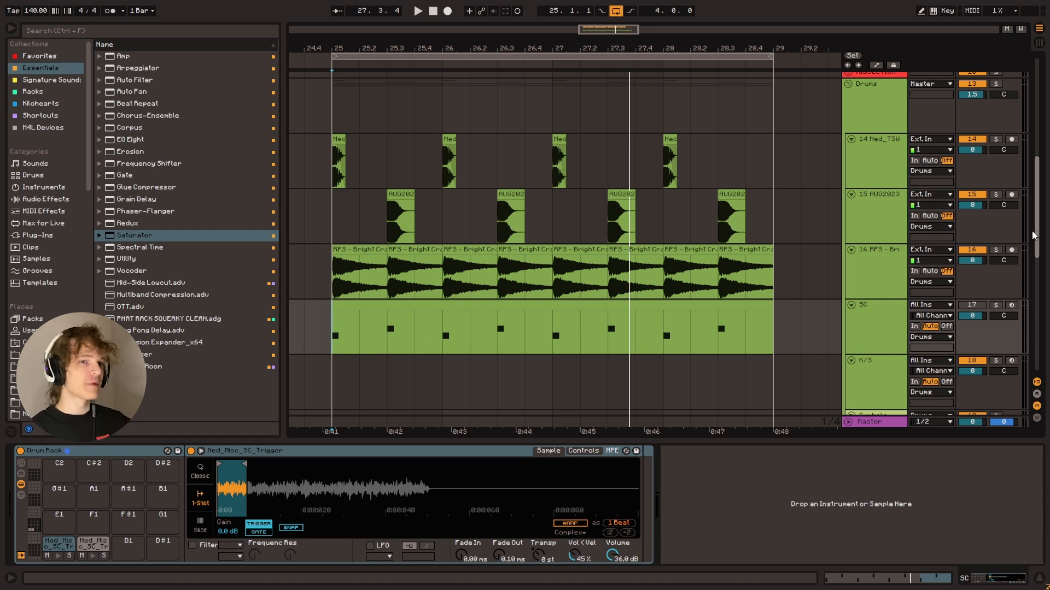
Step: Expand the DROP group's two Compressors to examine their settings, and return to the SC track's trigger notes
left_click_drag(1035, 234, 1033, 90)
left_click(890, 91)
left_click(355, 100)
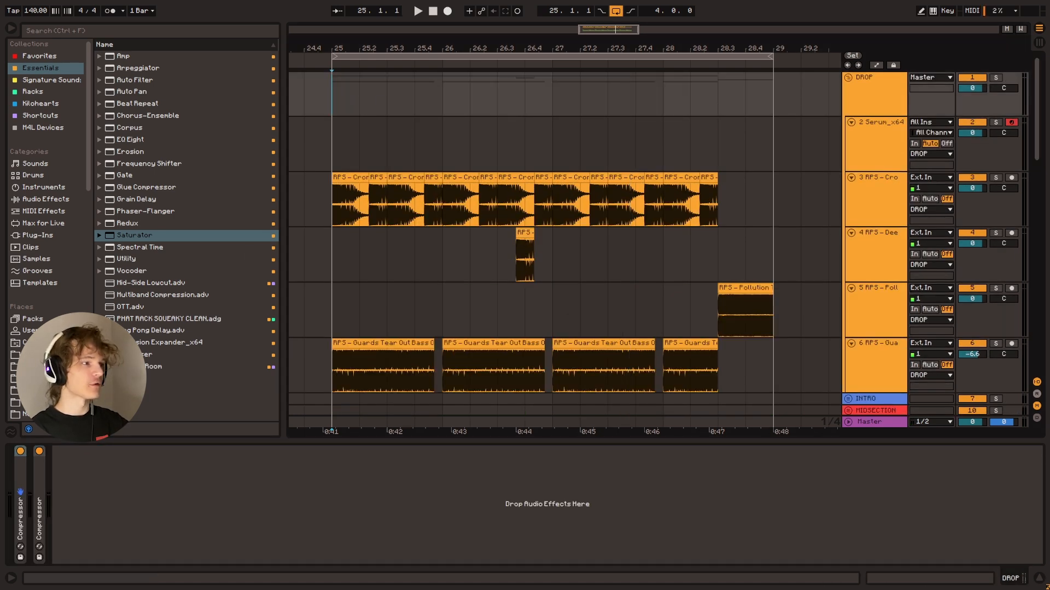
double_click(25, 480)
double_click(270, 474)
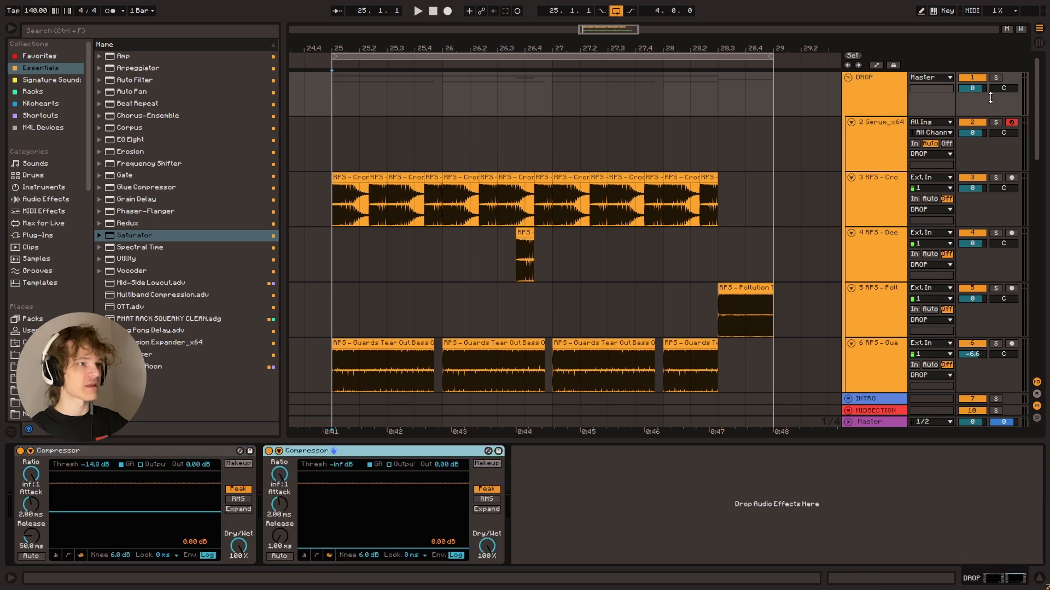
left_click_drag(1038, 89, 842, 240)
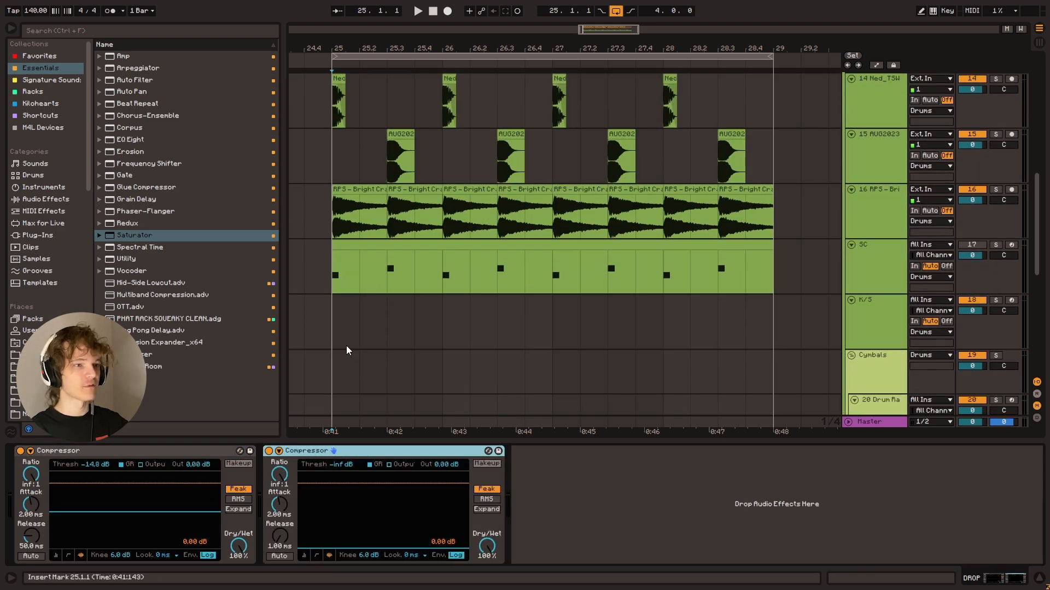
Step: Examine the SC track's trigger notes and the sample in its Drum Rack, and listen to the track soloed
scroll(348, 272, "up", 1)
left_click(330, 313)
scroll(332, 313, "up", 1)
left_click(873, 313)
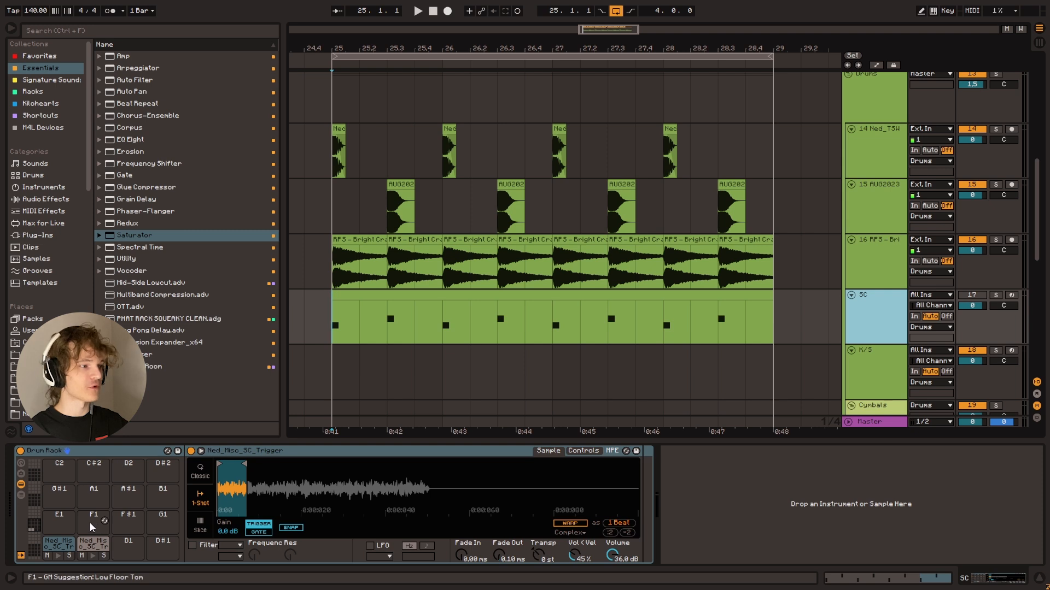
left_click(333, 329)
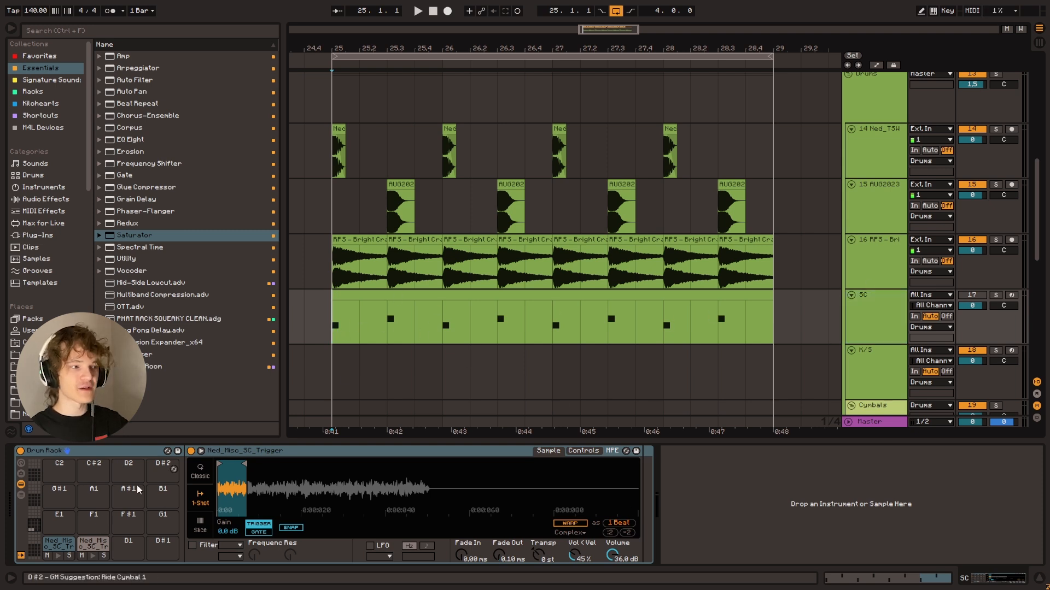
left_click(46, 545)
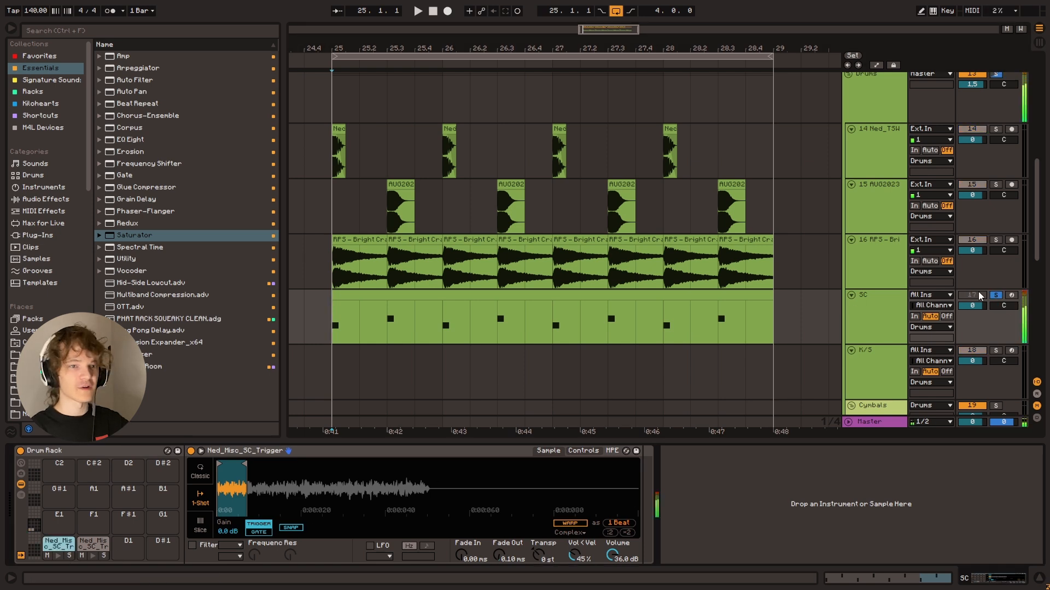
left_click(996, 296)
Step: Return to the DROP group and examine the sidechain input settings of its two Compressors
left_click_drag(1038, 178, 1034, 71)
double_click(858, 106)
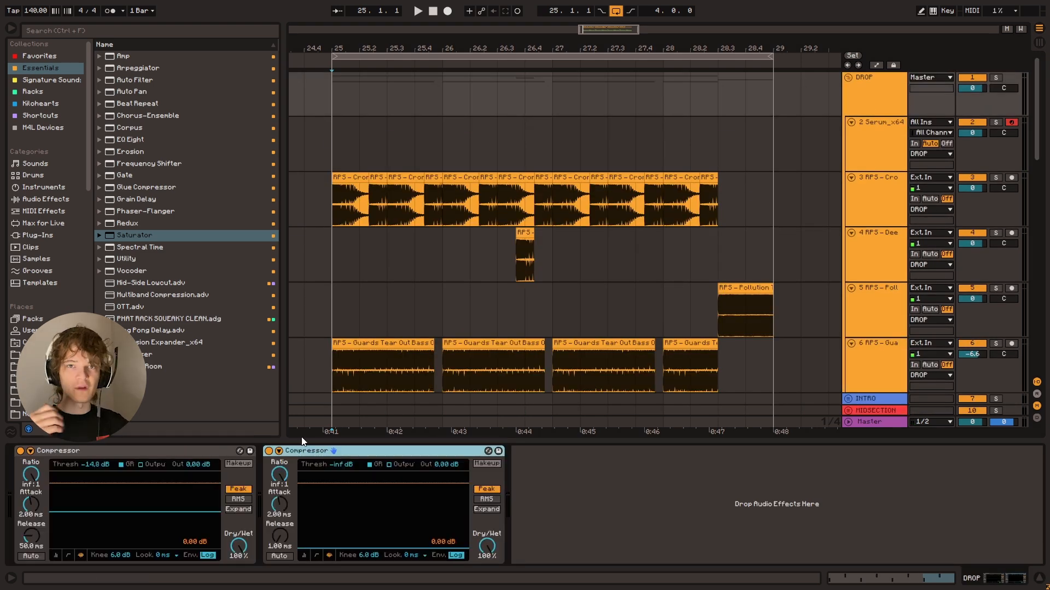
key("space")
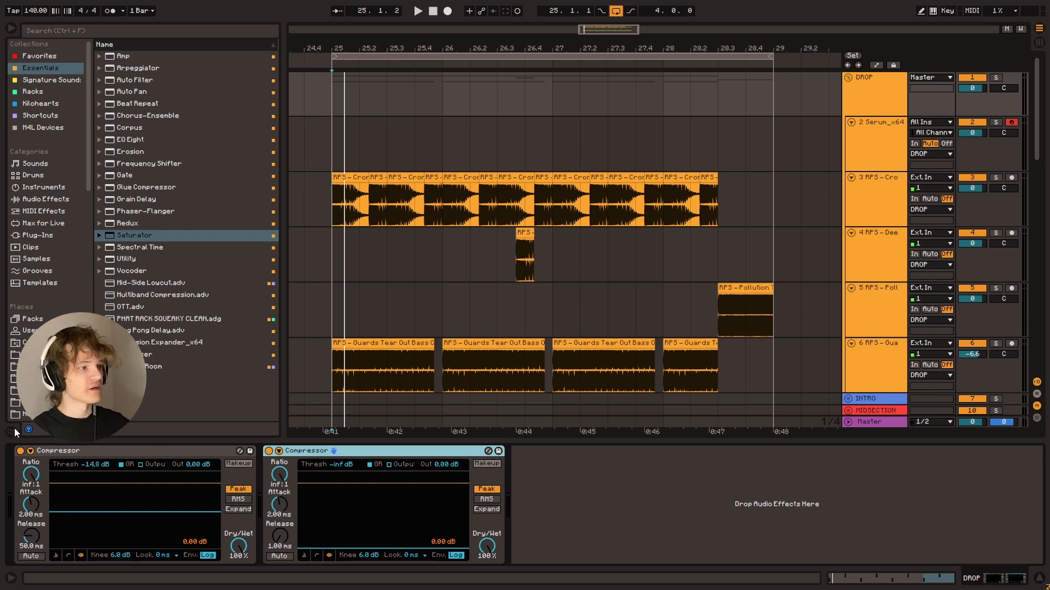
left_click(31, 451)
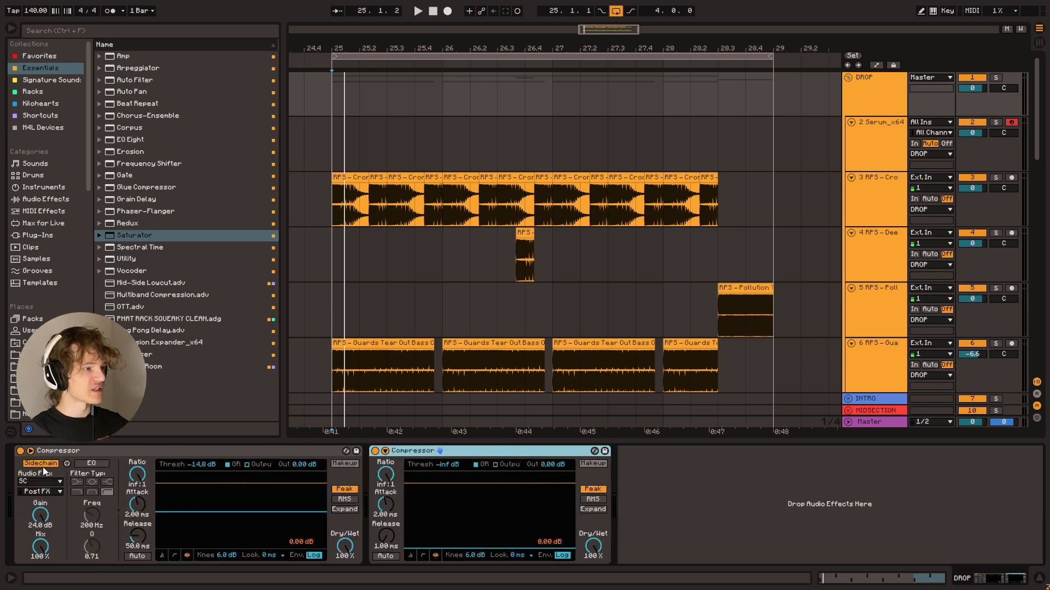
left_click(386, 451)
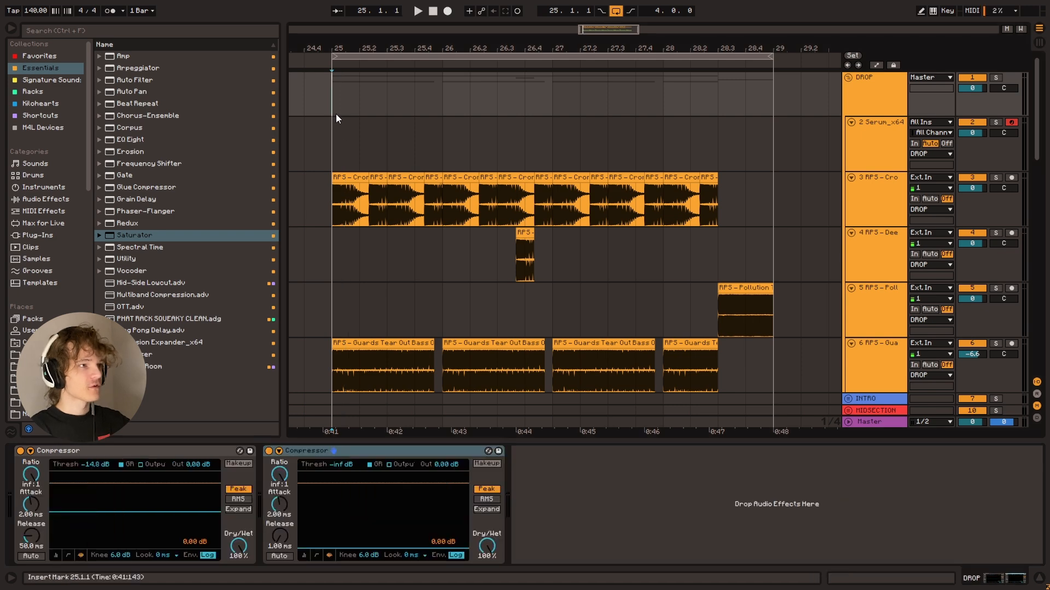
Step: Try longer release times of 121 ms and 85.7 ms on the DROP group's first Compressor while playing the drop
key("space")
key("space")
left_click_drag(33, 539, 34, 511)
key("space")
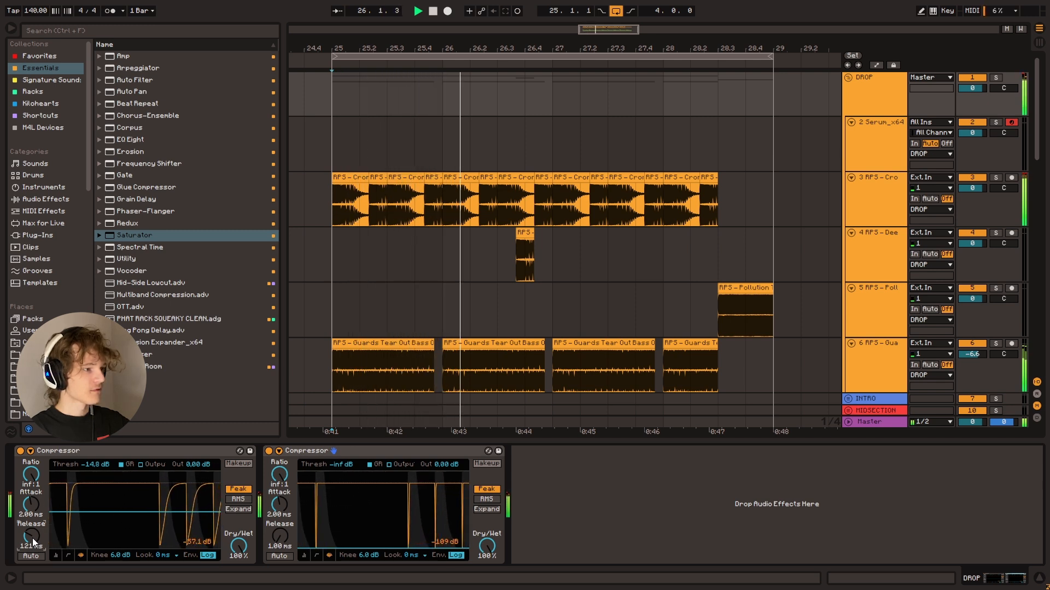
key("space")
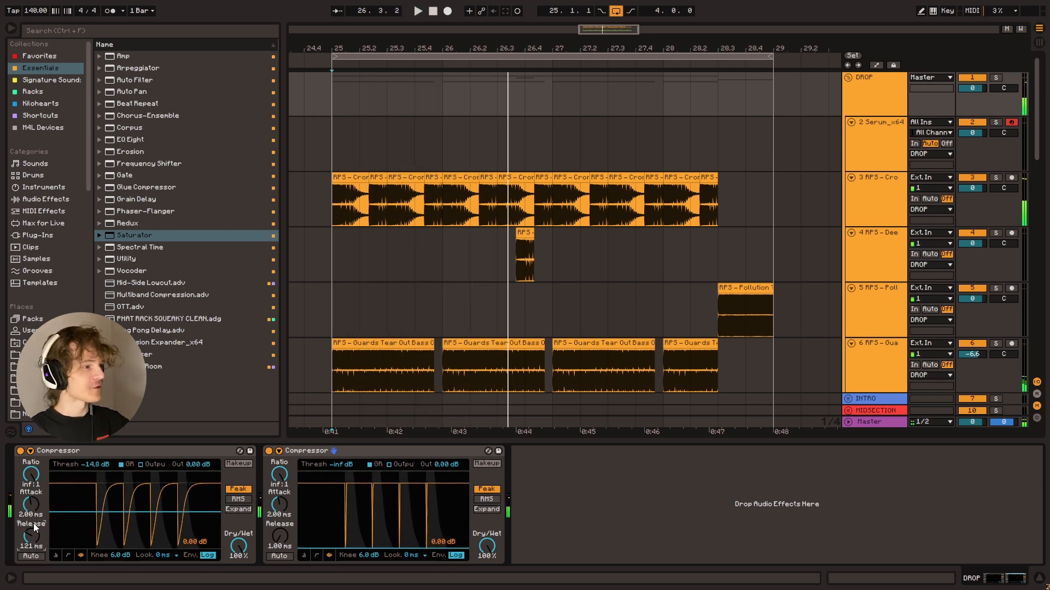
key("space")
mouse_move(37, 539)
left_mouse_down()
mouse_move(37, 549)
mouse_move(33, 538)
left_mouse_up()
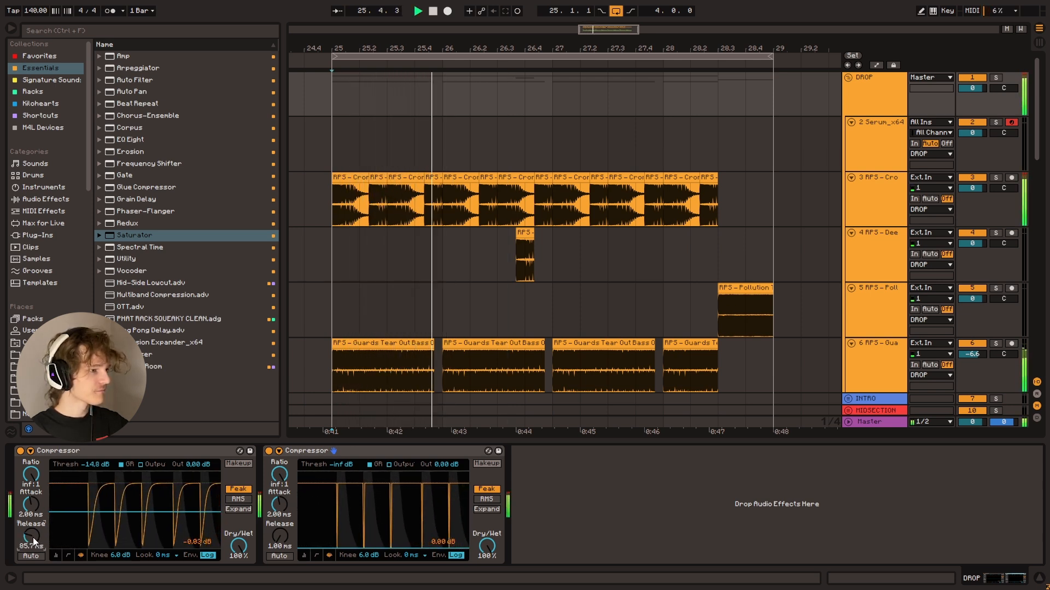
key("space")
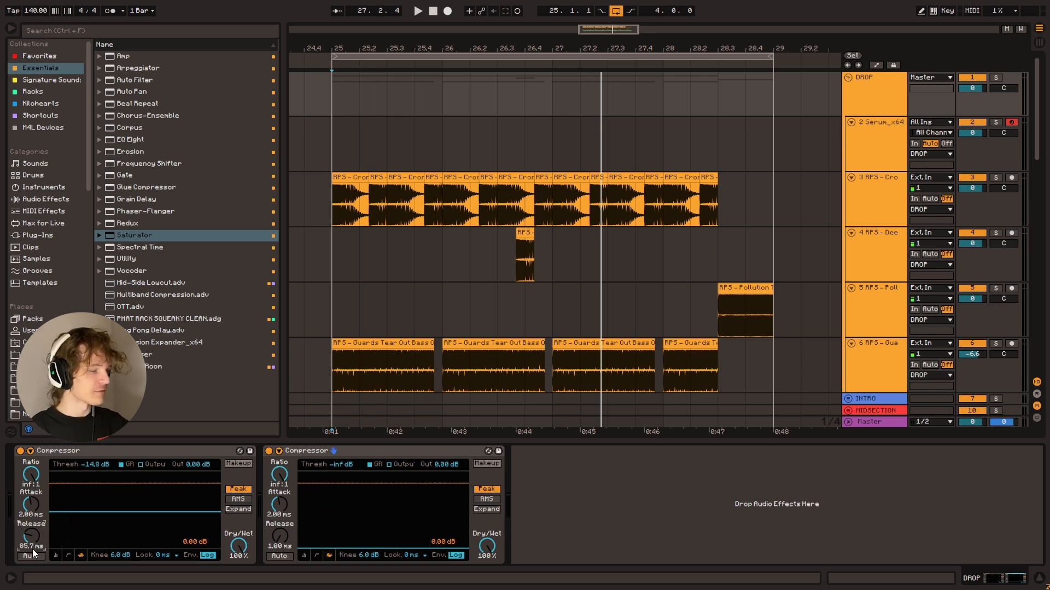
Step: Try release times of 37.4 ms and 50.9 ms on the first Compressor and play the drop with them
left_click_drag(33, 536, 33, 559)
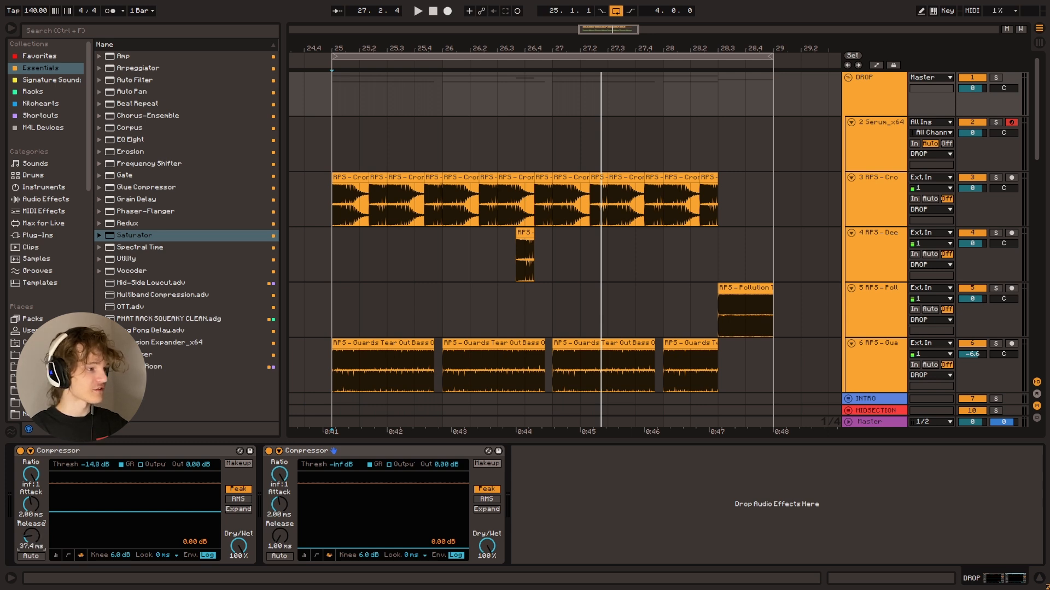
key("space")
left_click_drag(31, 535, 31, 527)
key("space")
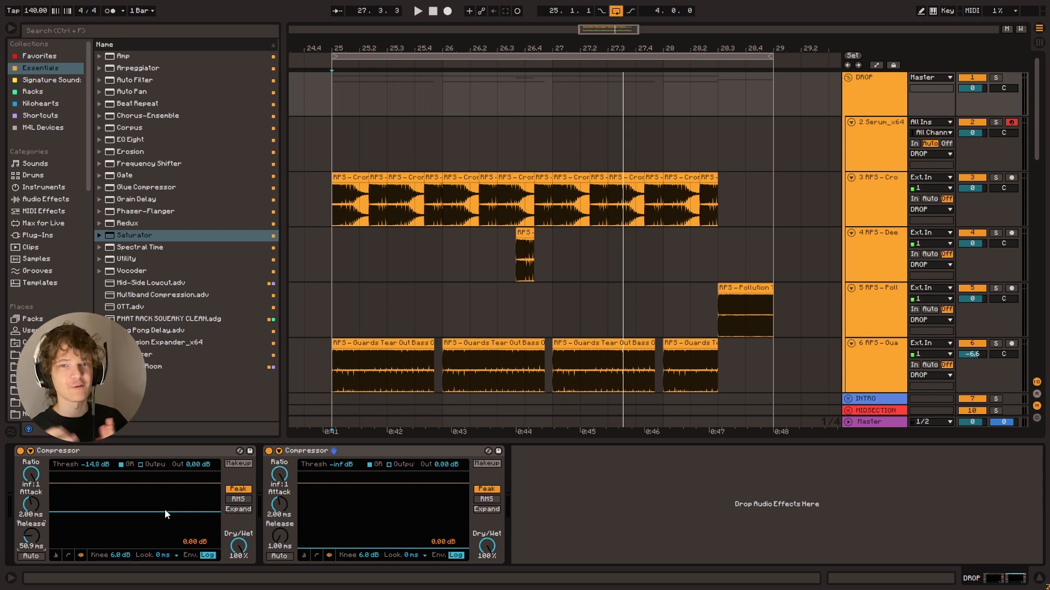
key("space")
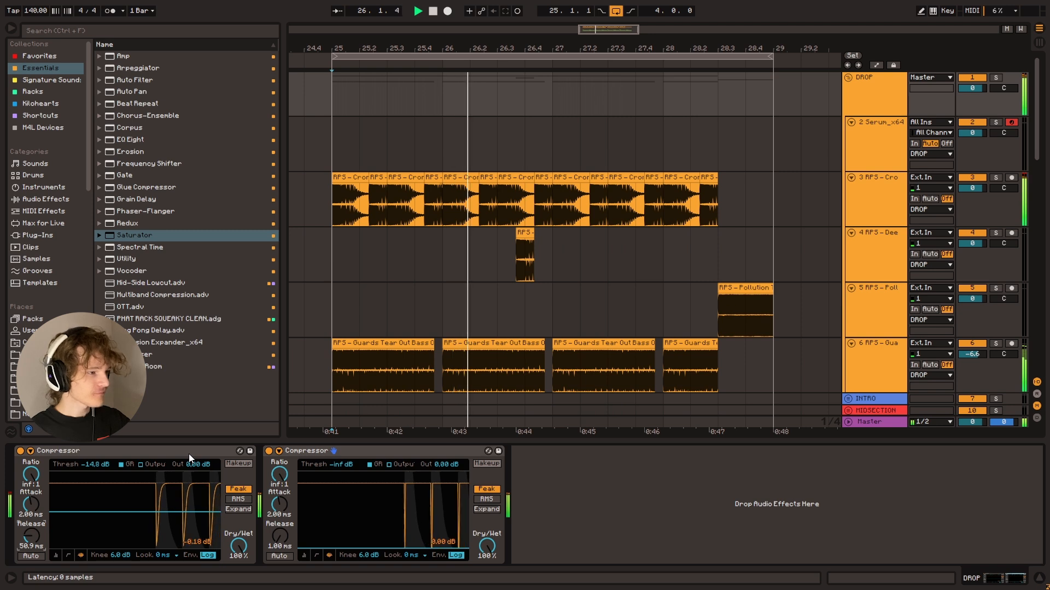
key("space")
Step: Try releases of 92.1 ms and 85.7 ms on the first Compressor during playback, and set the release to 50 ms
left_click_drag(33, 545, 34, 542)
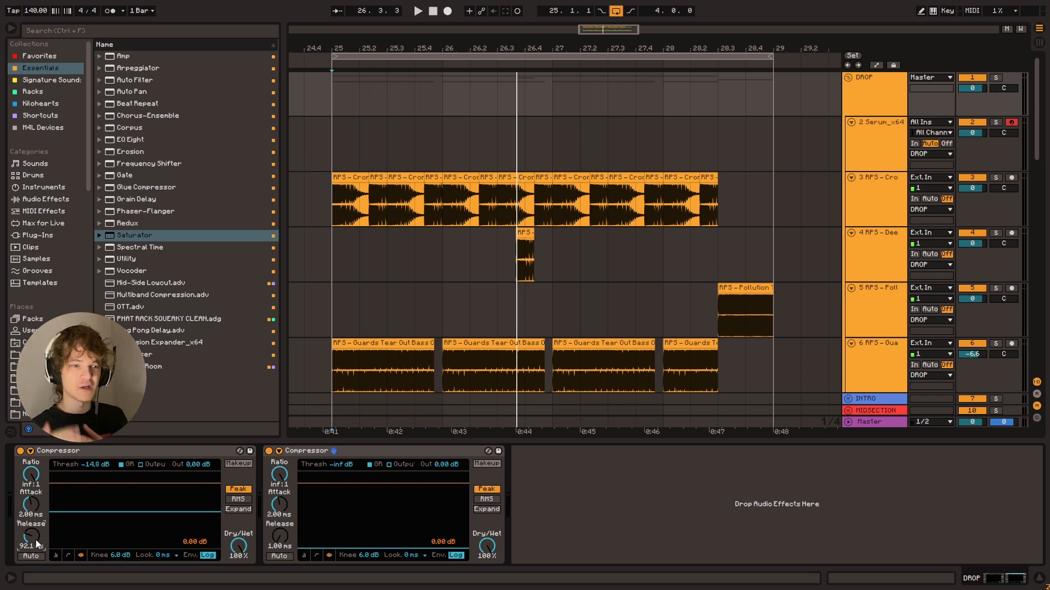
key("space")
left_click_drag(34, 537, 34, 539)
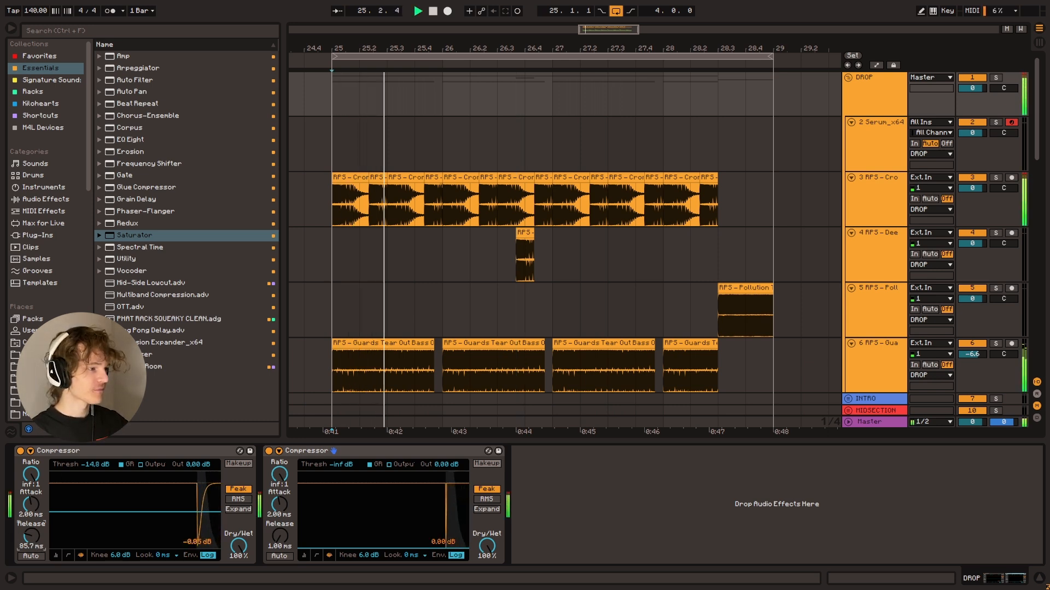
type("50")
key("Return")
key("space")
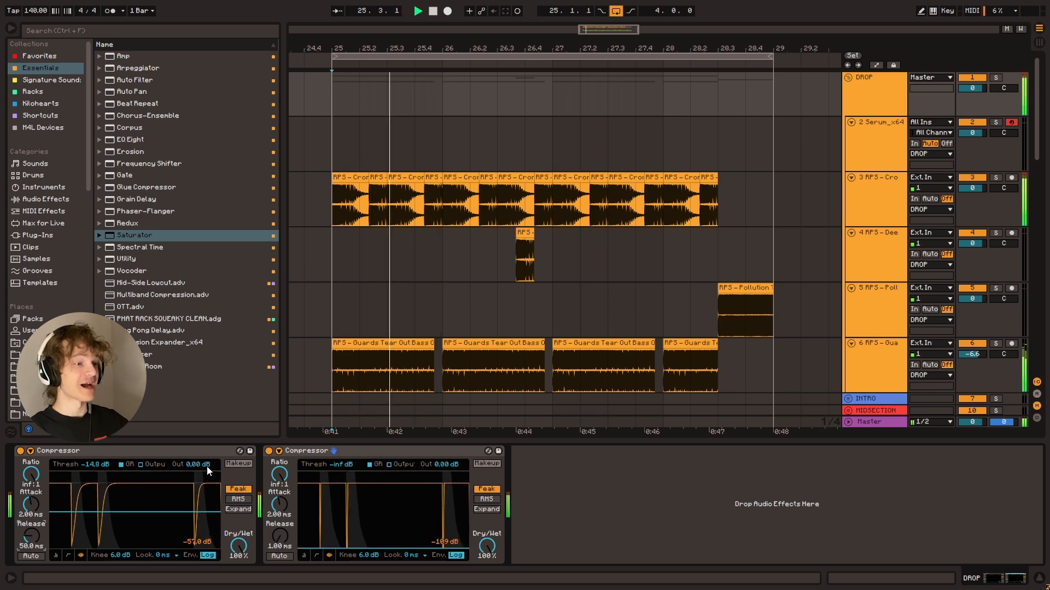
Step: Compare the drop's playback with the Cronch track's FREQUENCY SPLIT rack bypassed and active, leaving it switched on
scroll(306, 383, "down", 8)
left_click(329, 273)
key("space")
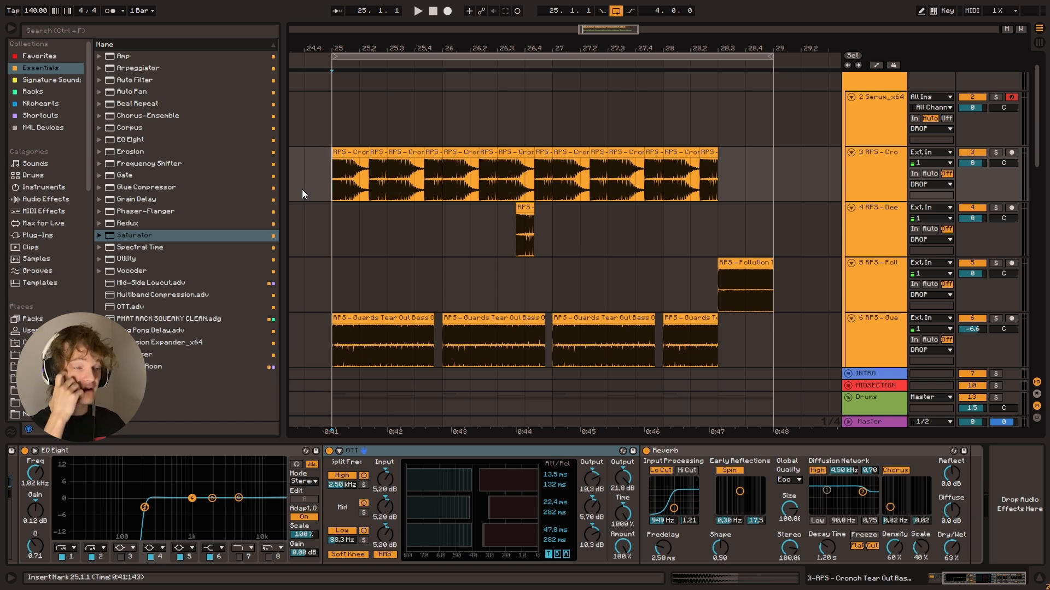
left_click(340, 190)
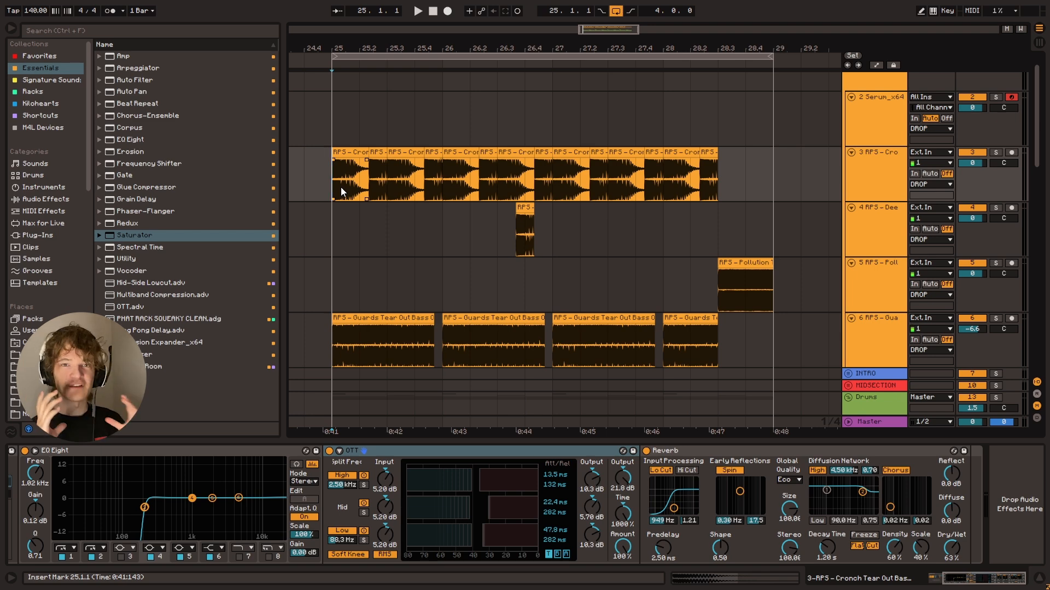
left_click(410, 470)
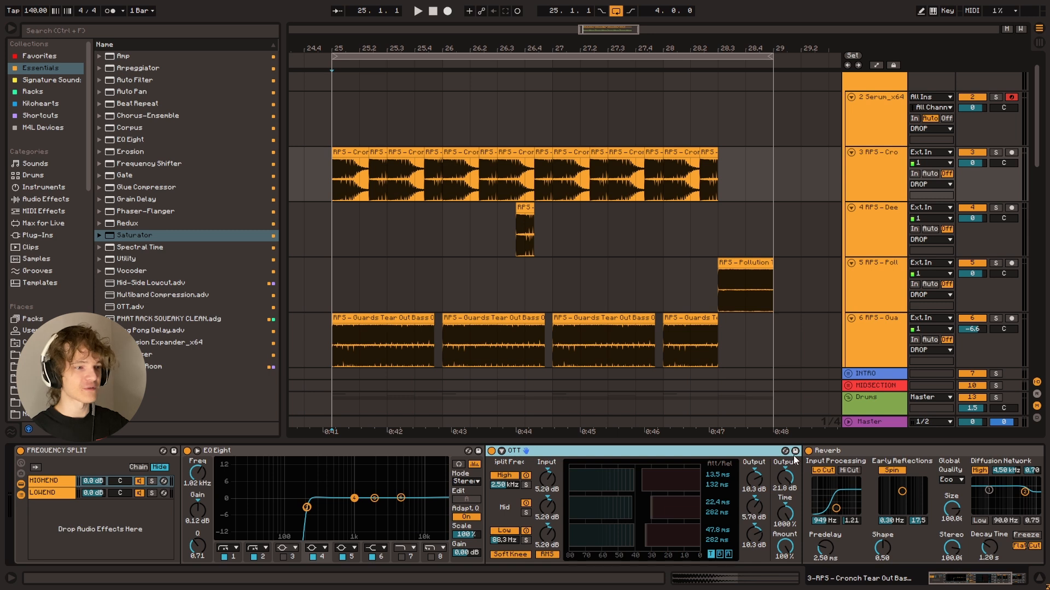
left_click(20, 451)
key("space")
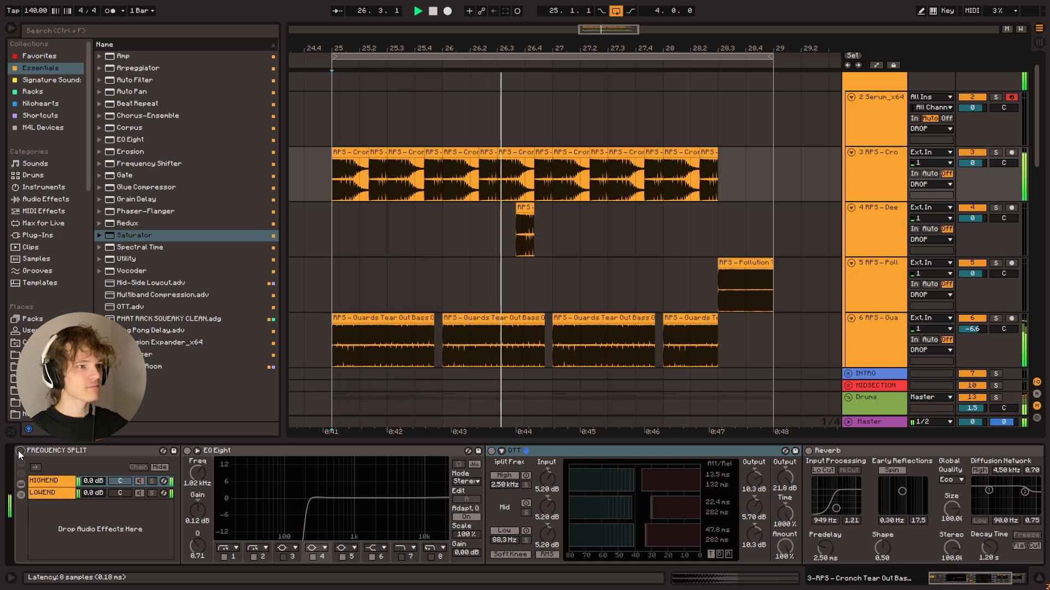
left_click(19, 451)
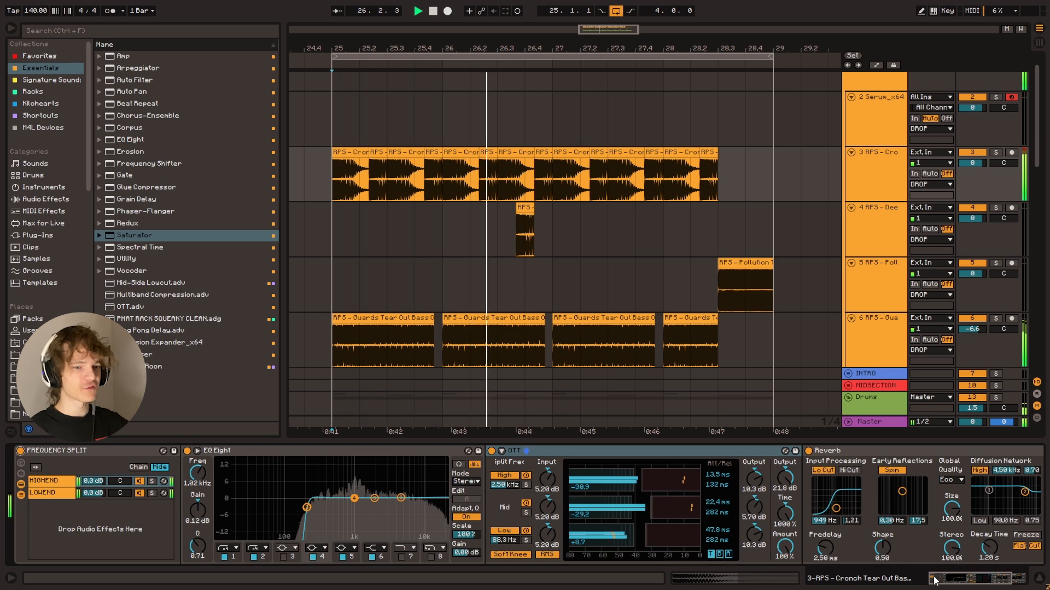
key("space")
Step: Examine the Cronch track's EQ Eight, OTT and Reverb while playing the drop from bar 25
left_click_drag(957, 580, 984, 580)
left_click(339, 183)
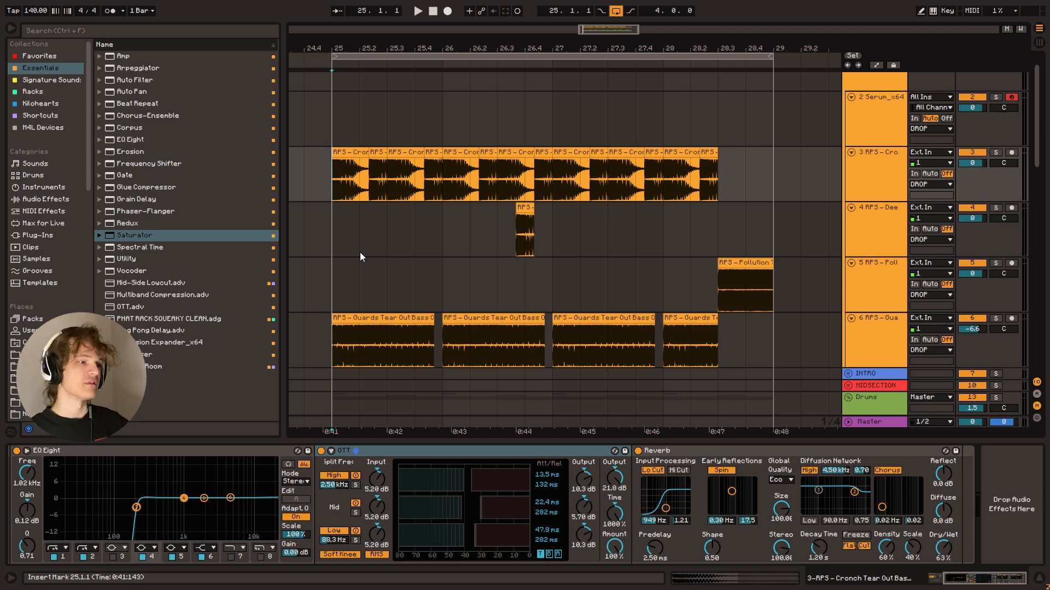
key("space")
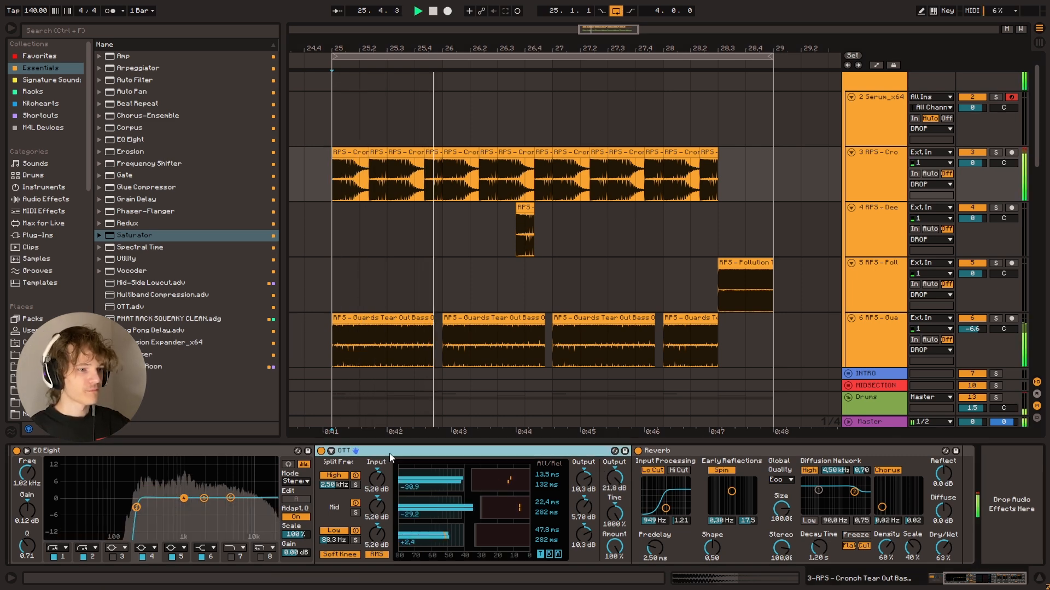
key("space")
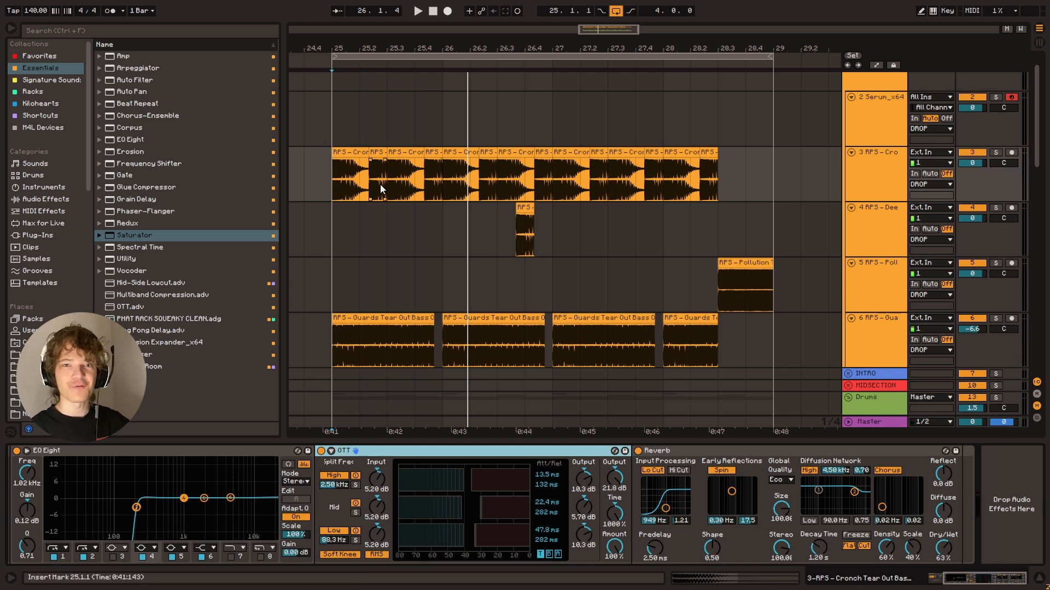
left_click(361, 189)
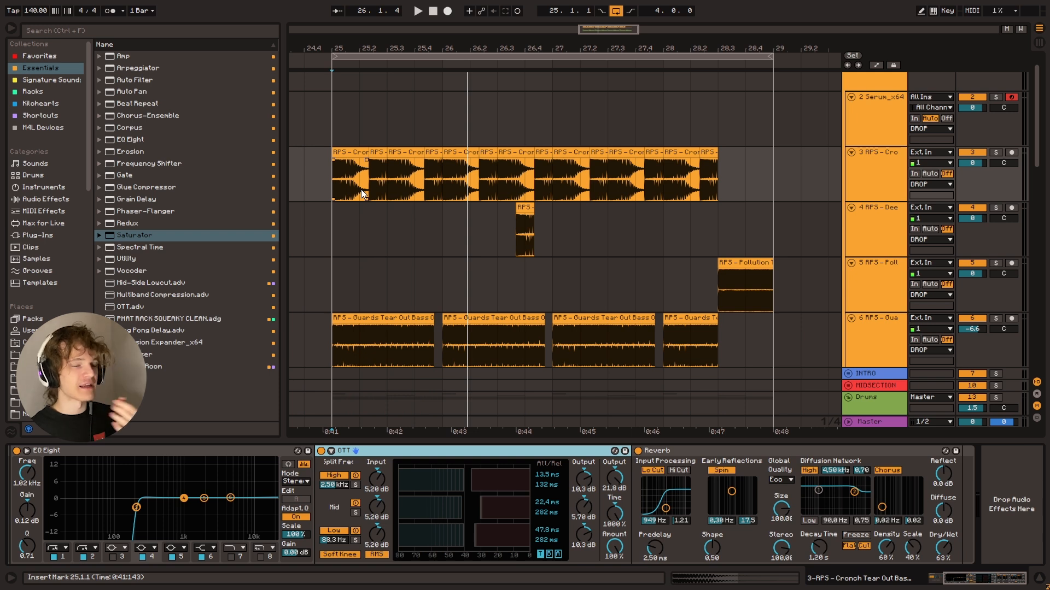
Step: Solo the Cronch track, play it briefly, and bypass the OTT in its effect chain
left_click(995, 152)
key("space")
key("space")
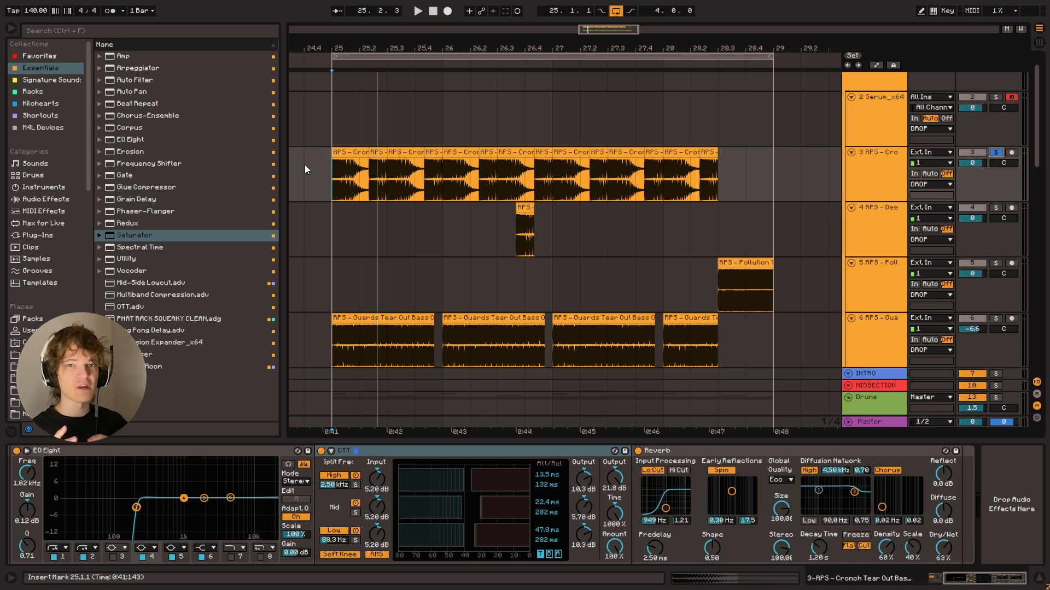
left_click(321, 451)
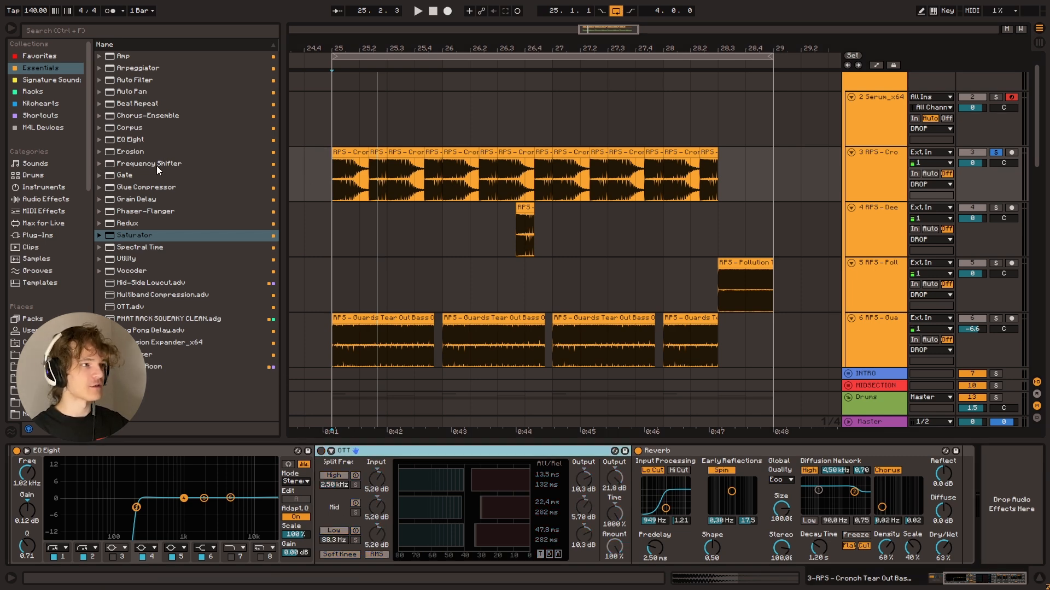
Step: Add an EQ Eight after the Cronch track's Reverb with its low cut at 167 Hz, and play the drop
left_click(126, 140)
key("Return")
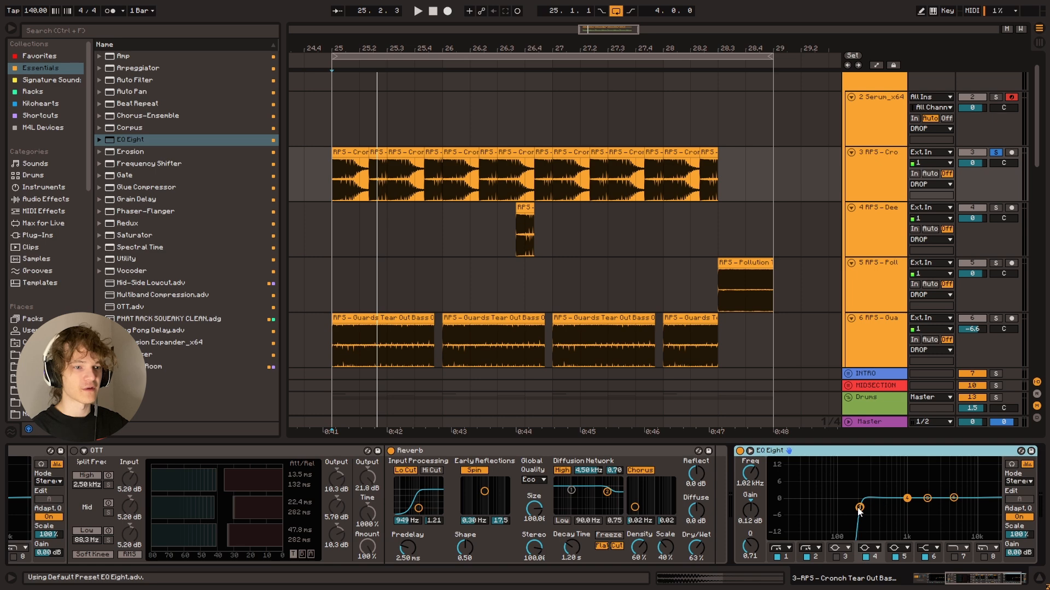
key("space")
left_click(858, 196)
key("space")
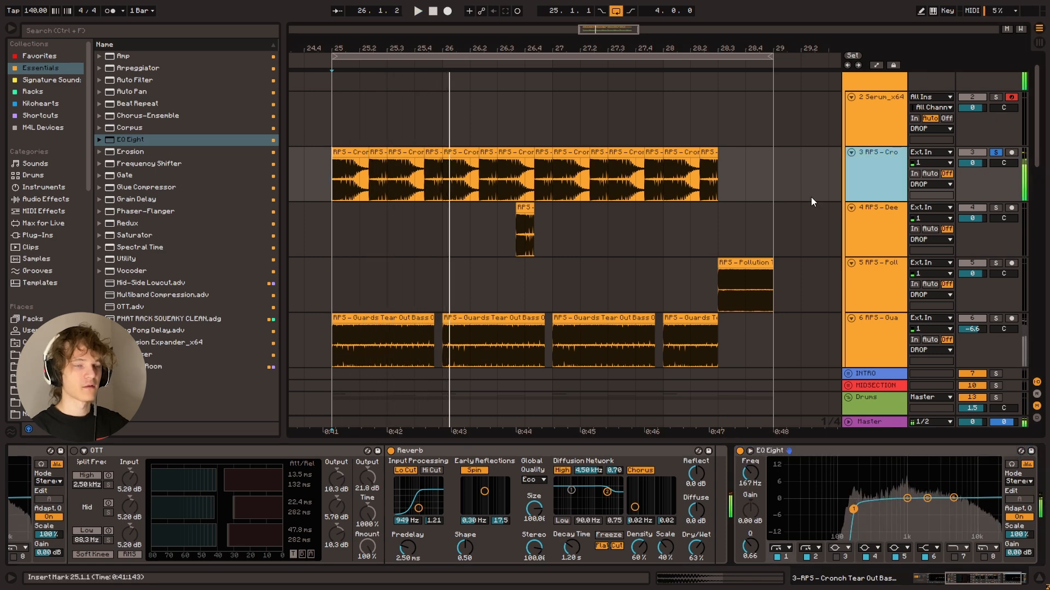
Step: Insert an audio track below the Cronch track, try loading Operator, and undo the Operator load
key("ctrl+t")
left_click(38, 55)
left_click(133, 57)
key("Return")
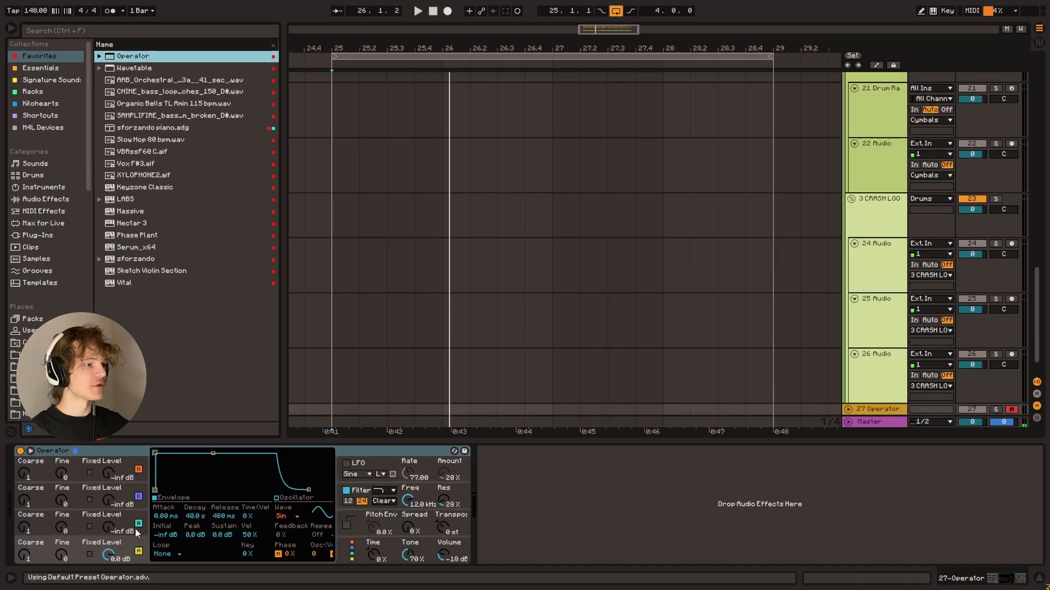
key("ctrl+z")
Step: Insert a MIDI track directly below the Cronch track, load Operator on it, and solo it
left_click_drag(1037, 307, 1047, 93)
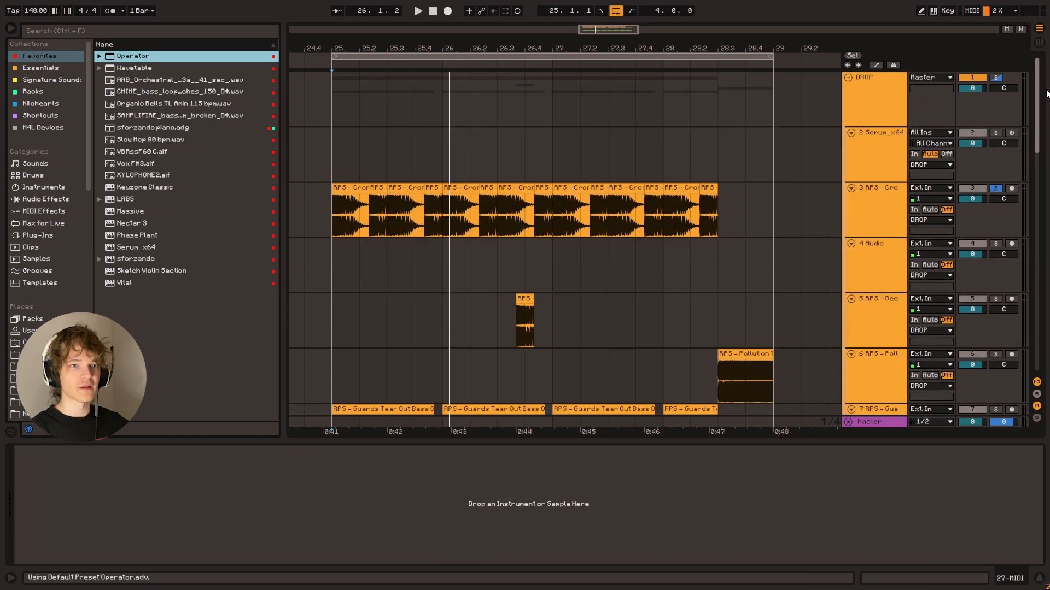
left_click(882, 192)
key("ctrl+shift+t")
key("Return")
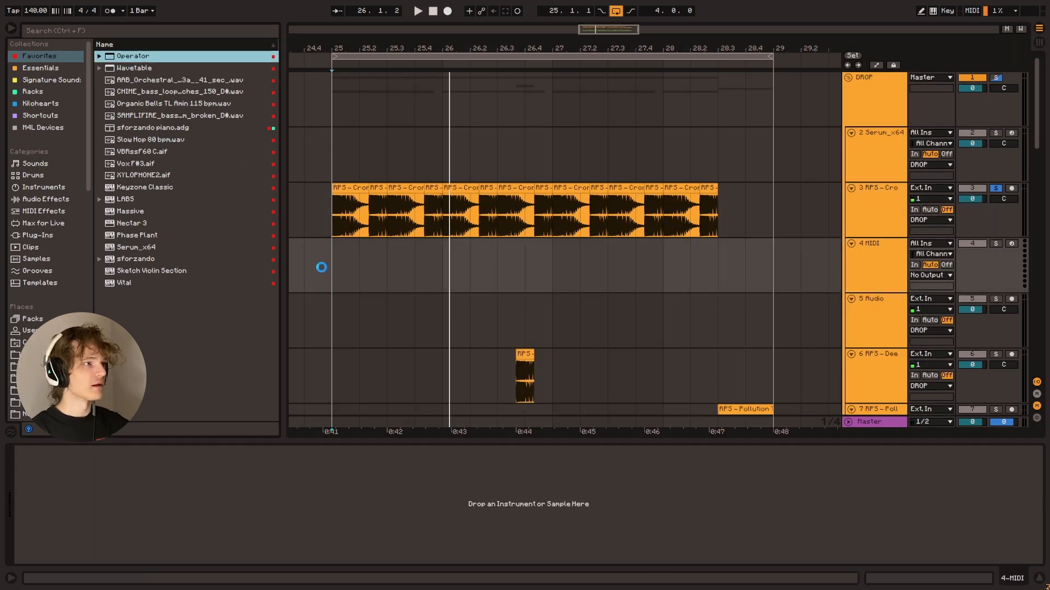
key("s")
Step: Create a one-bar MIDI clip at bar 25 on the Operator track, and draw a note shifted three octaves down to C#0
mouse_move(335, 264)
left_mouse_down()
mouse_move(457, 267)
mouse_move(445, 268)
left_mouse_up()
key("ctrl+shift+m")
key("b")
left_click(311, 372)
key("shift+Down")
key("shift+Down")
key("shift+Down")
key("b")
Step: Fill the first half of the bar with a long and a short C#0 note on a 1/8 triplet grid
mouse_move(332, 526)
left_mouse_down()
mouse_move(489, 514)
mouse_move(453, 526)
mouse_move(566, 523)
left_mouse_up()
key("space")
key("space")
key("space")
key("space")
key("ctrl+3")
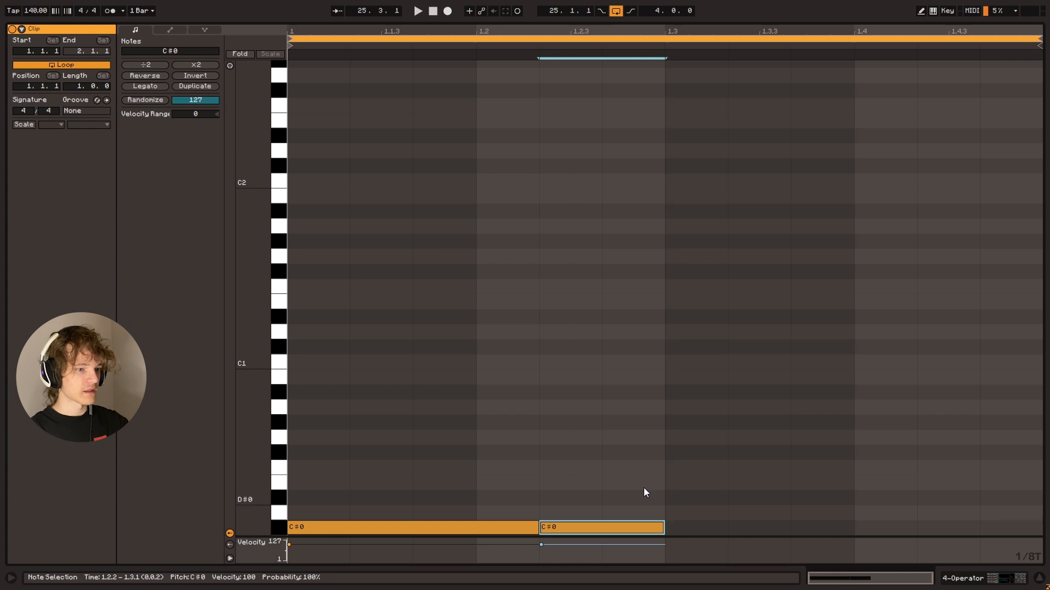
Step: Duplicate both C#0 notes into the second half of the bar and play the pattern
key("ctrl+a")
key("ctrl+d")
key("space")
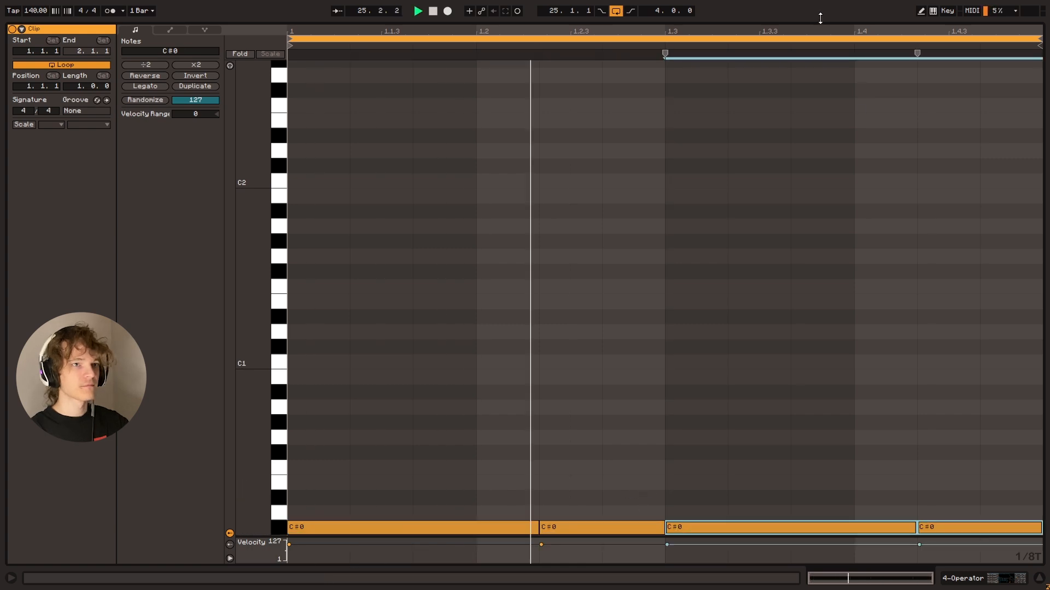
Step: Return from the note editor to the Operator device, play the drop from bar 25, and raise Operator's volume to -9.6 dB
left_click_drag(821, 21, 858, 547)
double_click(886, 167)
key("space")
left_click(329, 175)
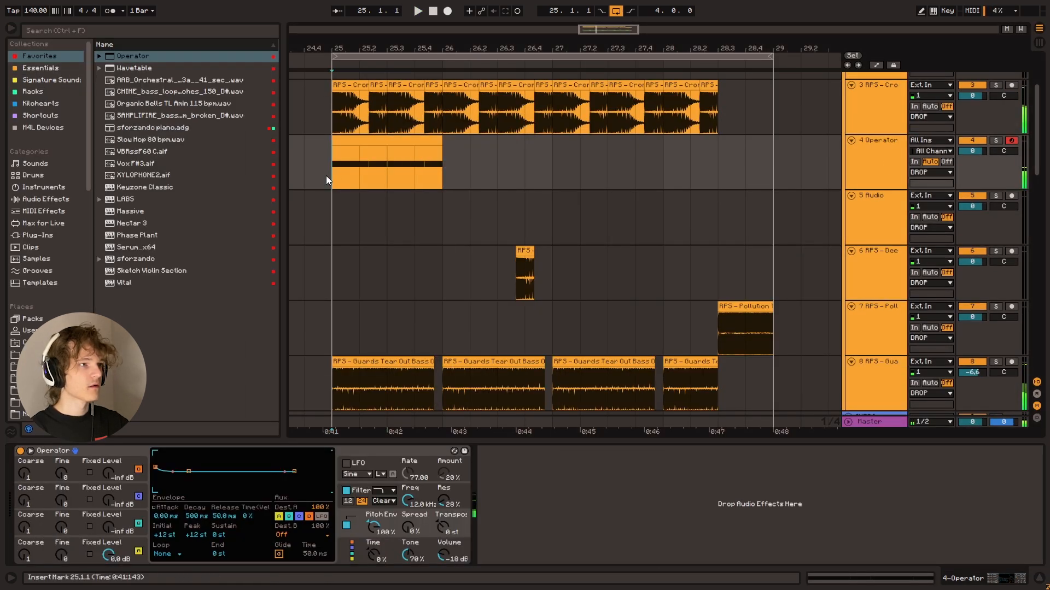
key("space")
left_click_drag(445, 556, 445, 535)
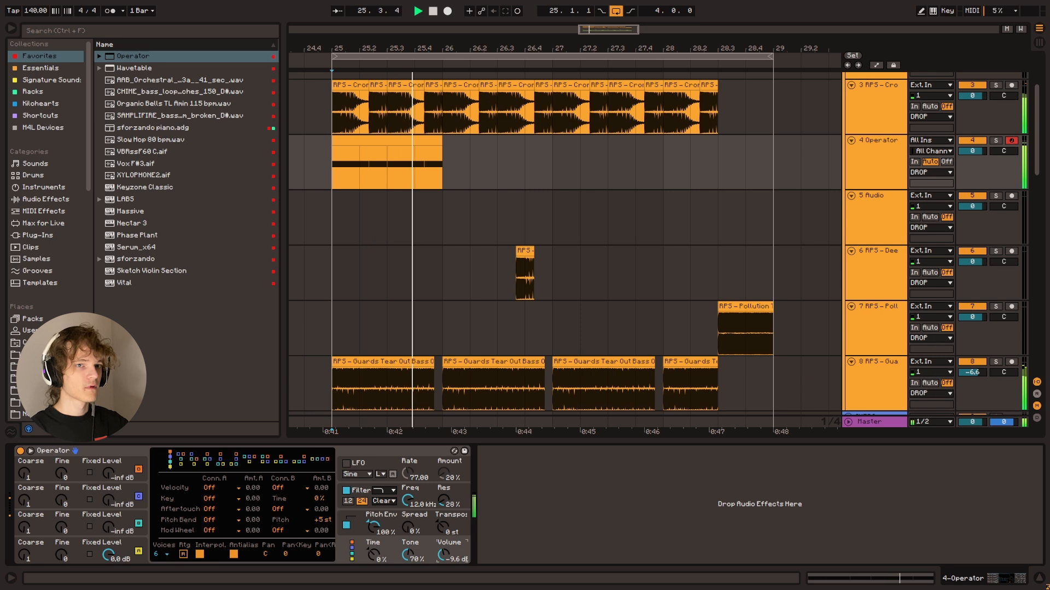
key("space")
key("space")
Step: Add a few descending upper harmonics to Operator's oscillator A waveform and play the sub bass from bar 25
left_click(146, 541)
key("space")
left_click(178, 472)
key("space")
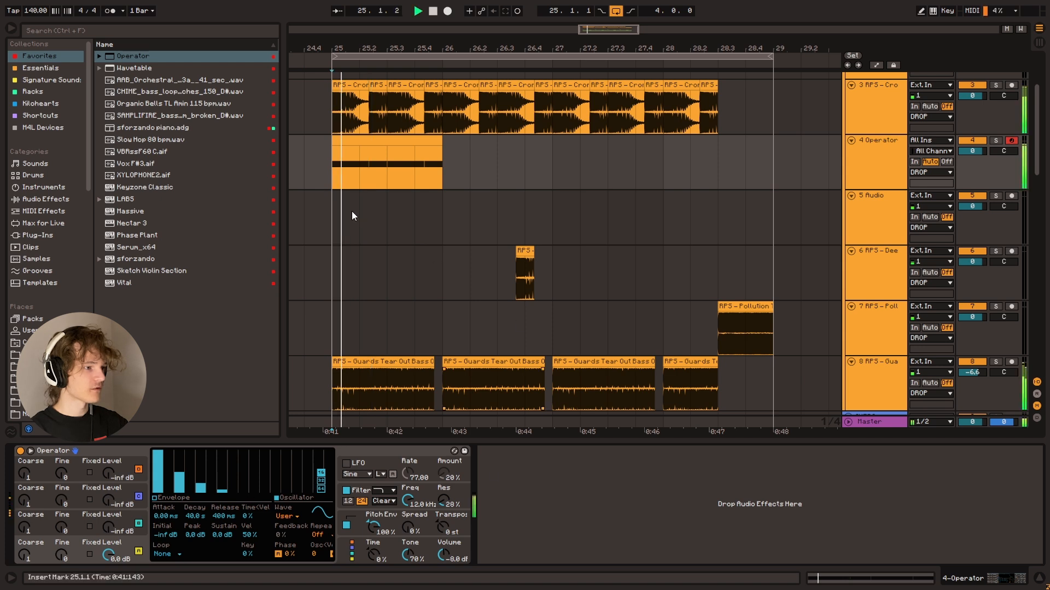
Step: Set Operator's volume to -7.3 dB and audition the sub bass against the Cronch bass
scroll(361, 235, "up", 1)
left_click_drag(443, 555, 443, 560)
key("space")
key("space")
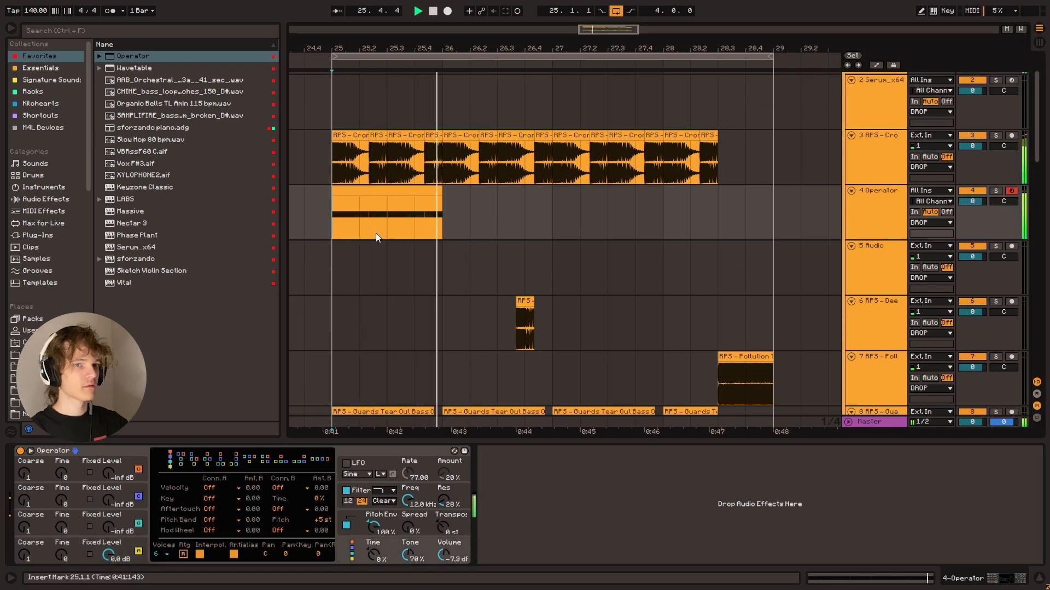
scroll(376, 231, "up", 1)
key("space")
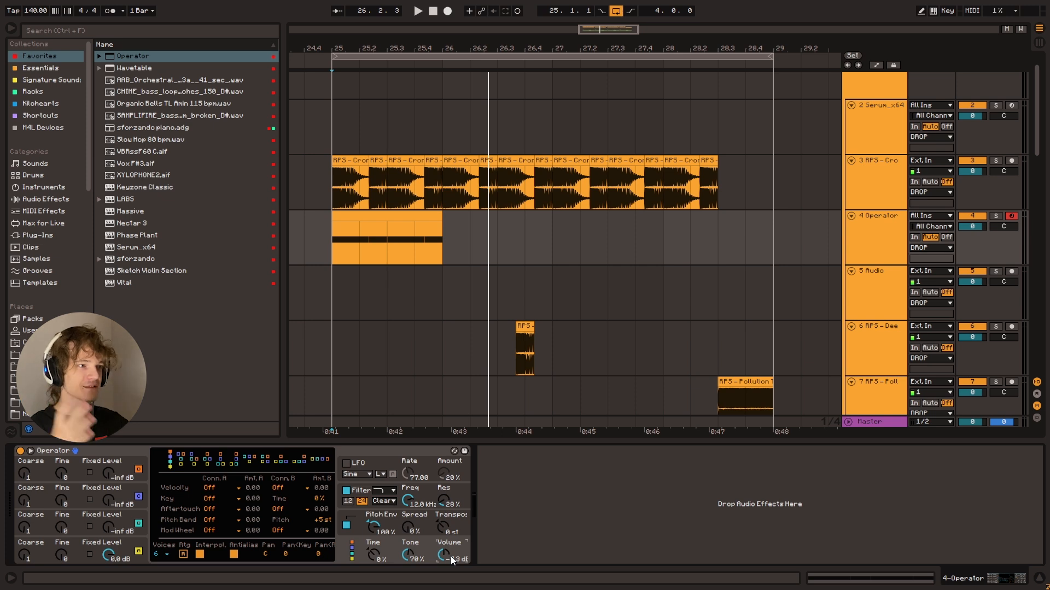
key("space")
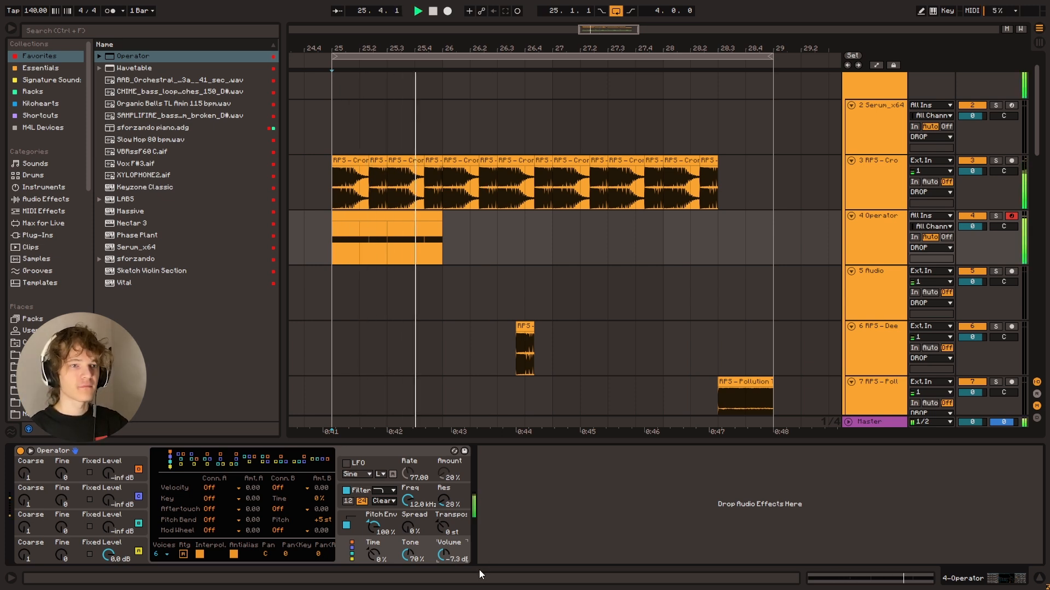
key("space")
Step: Duplicate the one-bar Operator clip into bar 26 and raise Operator's volume to -4.5 dB during playback
left_click(365, 235)
key("ctrl+d")
left_click(330, 227)
key("space")
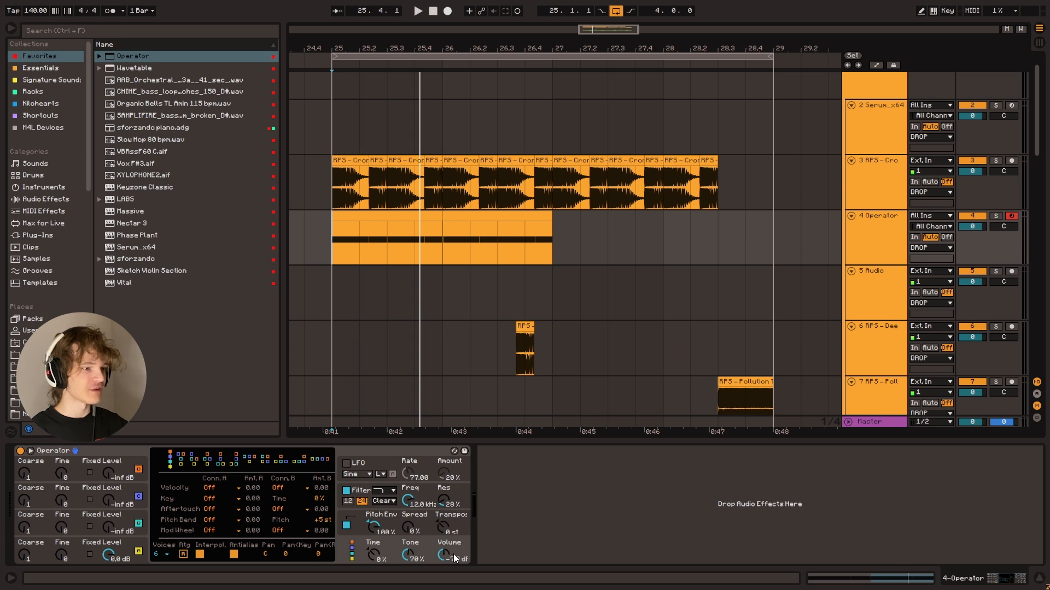
key("space")
left_click_drag(453, 558, 452, 543)
key("space")
Step: Group the Cronch and Operator tracks, and load the OTT preset on the new group
left_click(874, 172, "shift")
key("ctrl+g")
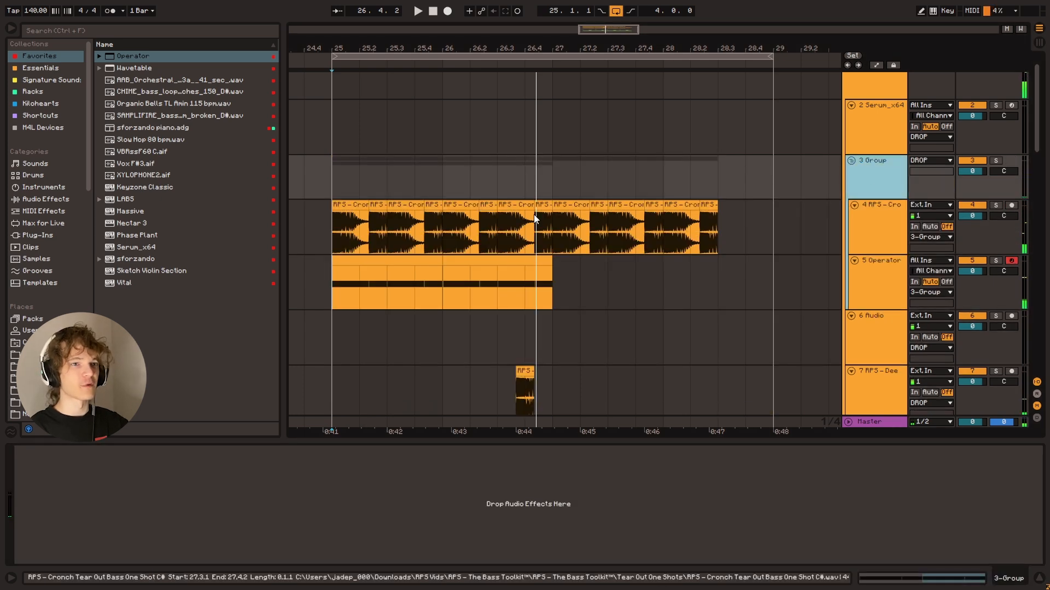
key("space")
key("space")
left_click(34, 68)
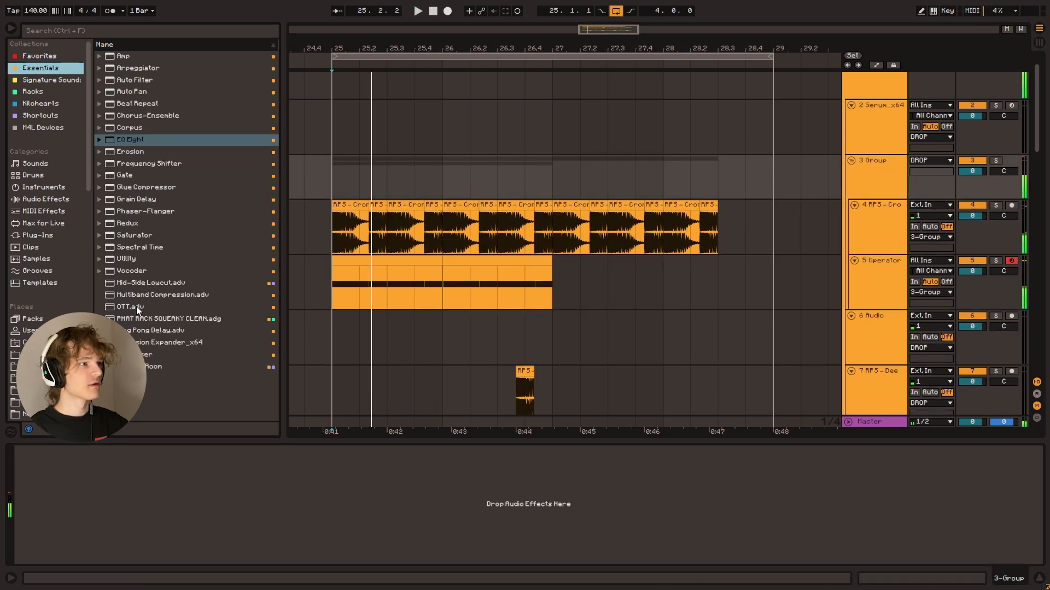
double_click(138, 309)
Step: Set the group's OTT to 1000% time and 20.5 dB output, auditioning it both soloed and in the full mix
left_click(996, 160)
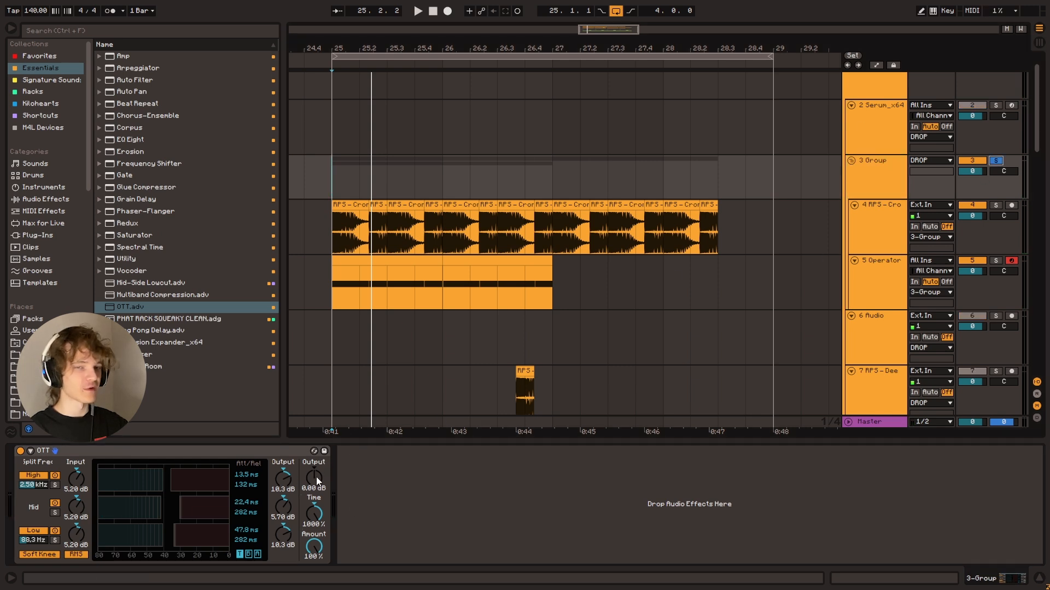
key("space")
left_click_drag(316, 479, 316, 436)
key("space")
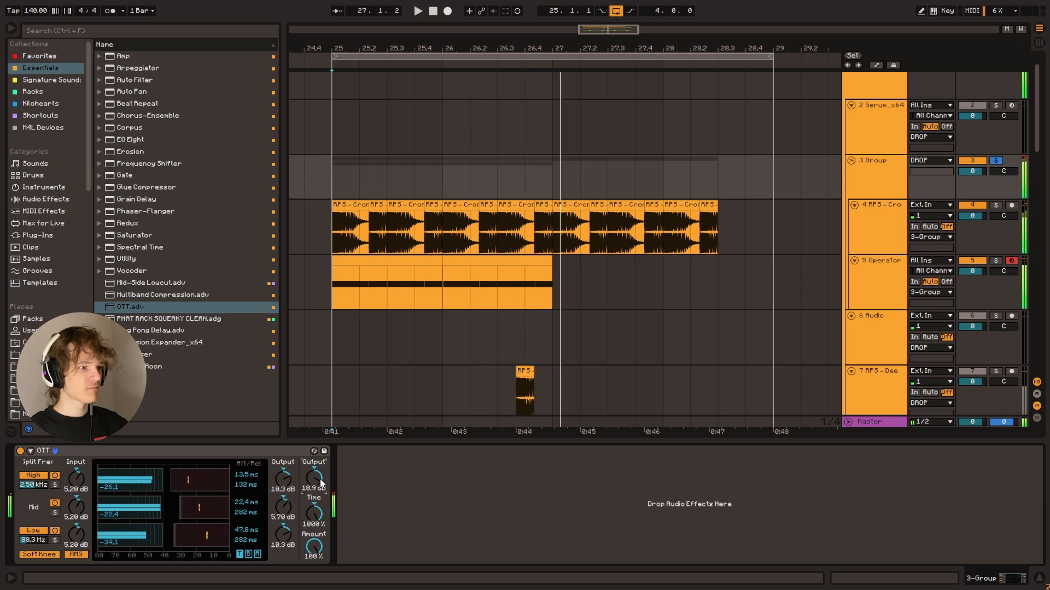
left_click(995, 160)
key("space")
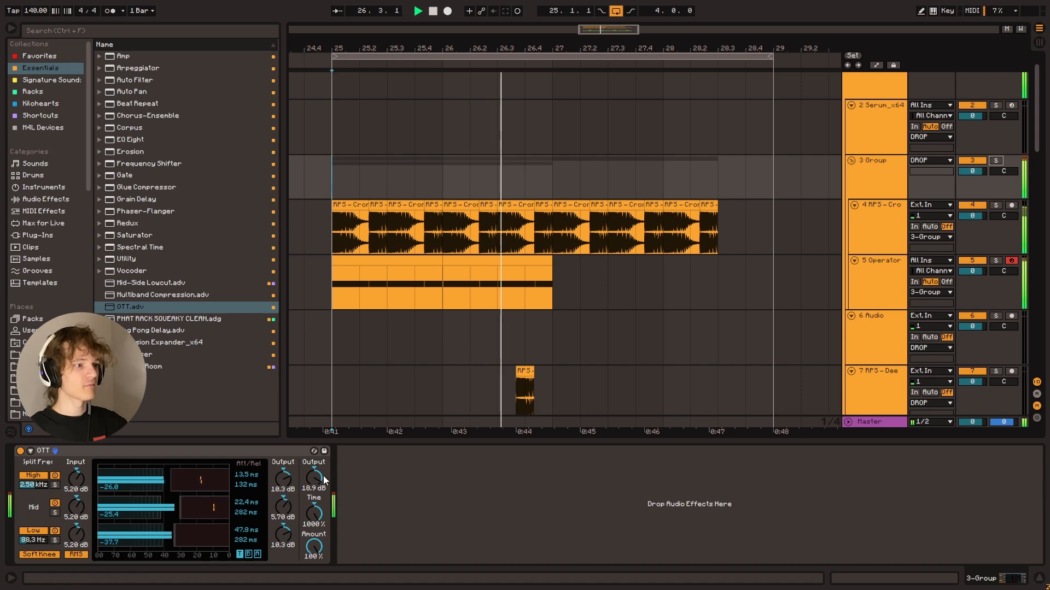
left_click_drag(314, 479, 315, 474)
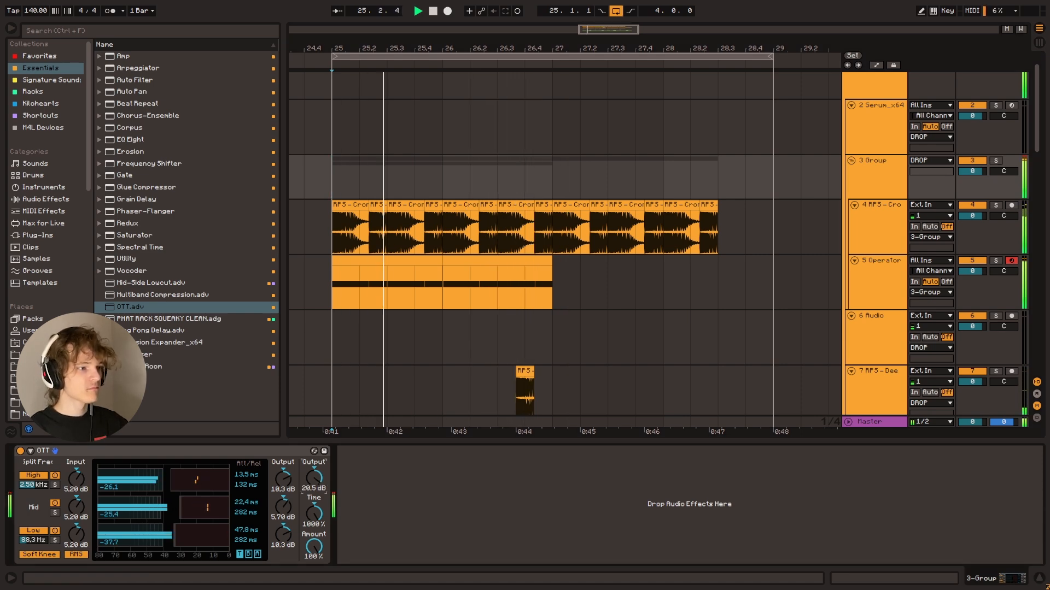
Step: Delete both Operator clips from bars 25 and 26
left_click(865, 302)
left_click_drag(608, 298, 274, 279)
key("Delete")
key("space")
Step: Switch on OTT in the HIGHEND chain of the Cronch track's FREQUENCY SPLIT rack
left_click(331, 232)
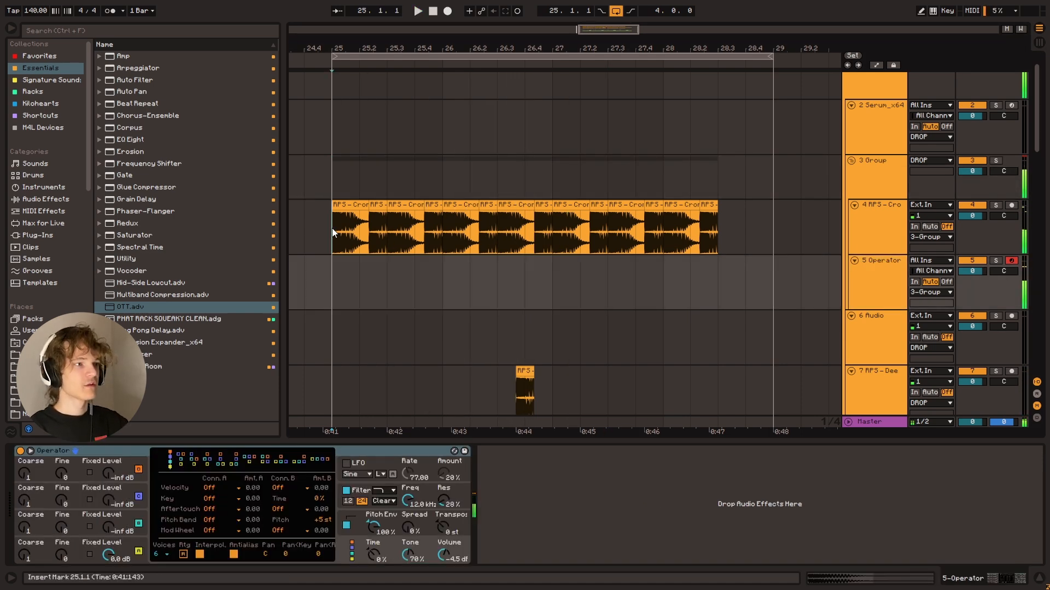
left_click(330, 226)
key("Delete")
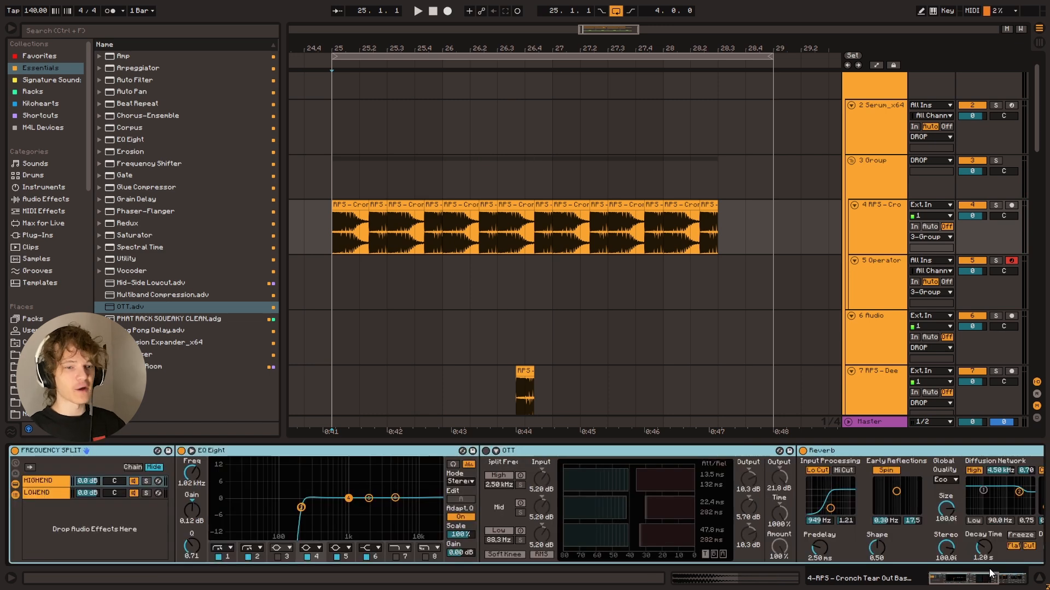
left_click(559, 451)
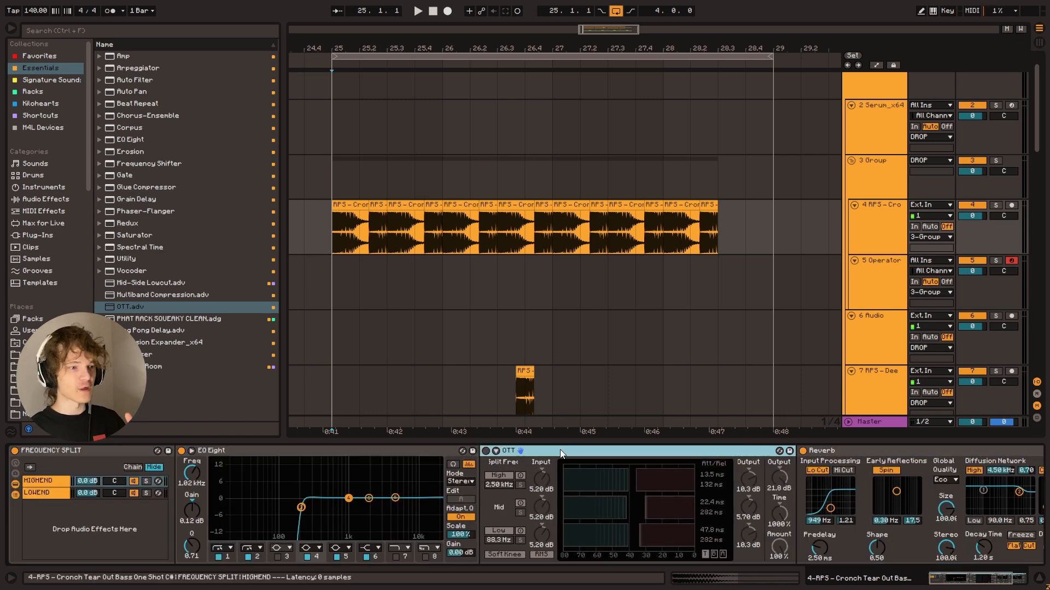
left_click(485, 451)
left_click(346, 233)
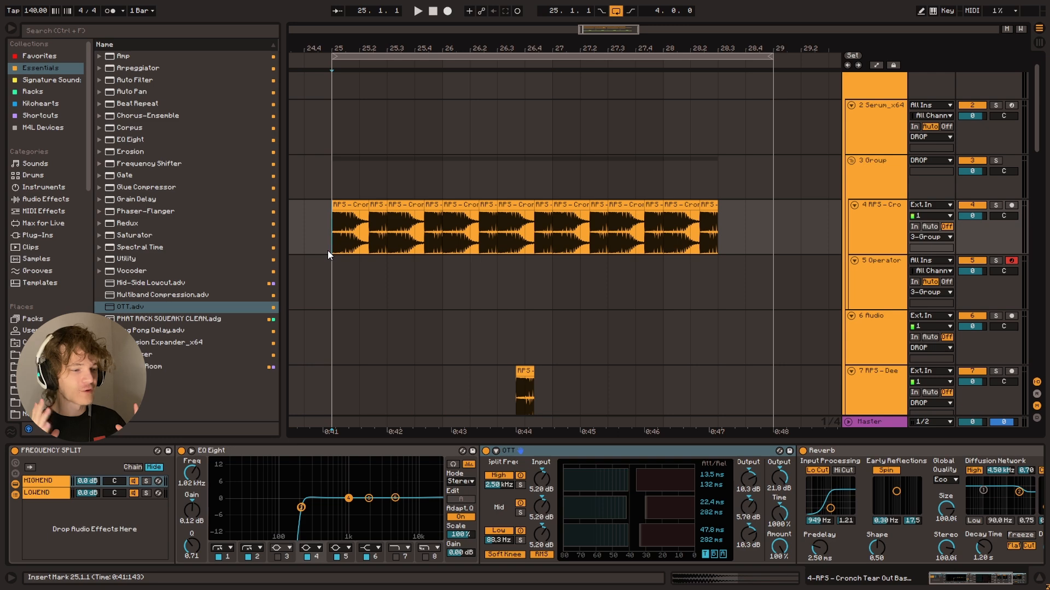
Step: Insert OTT ahead of the two compressors on the DROP group and raise its output to 17.4 dB during playback
scroll(504, 233, "up", 1)
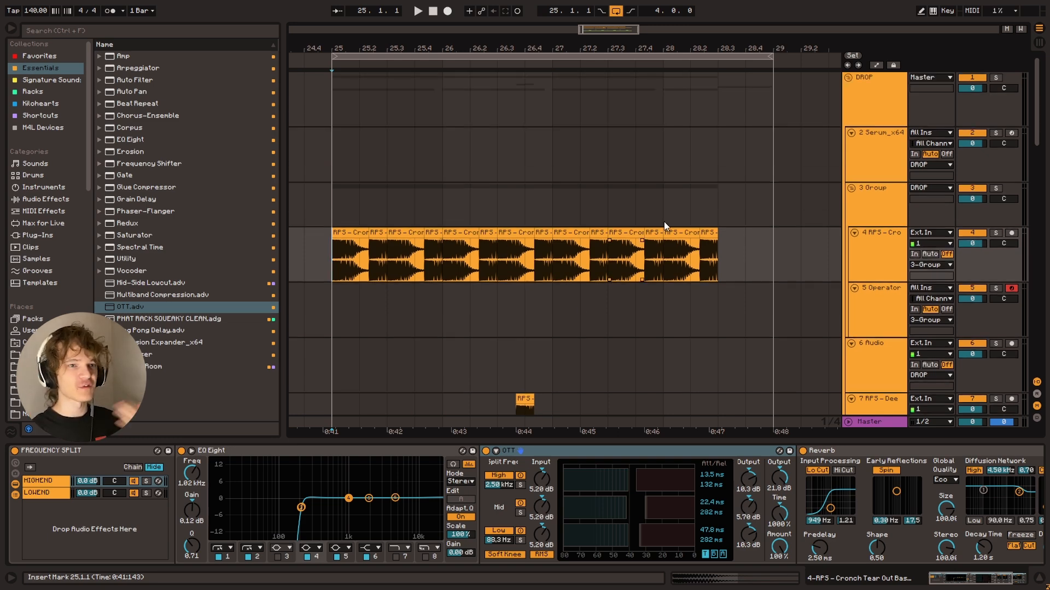
scroll(804, 327, "down", 3)
scroll(779, 297, "up", 3)
left_click(875, 203)
left_click(873, 108)
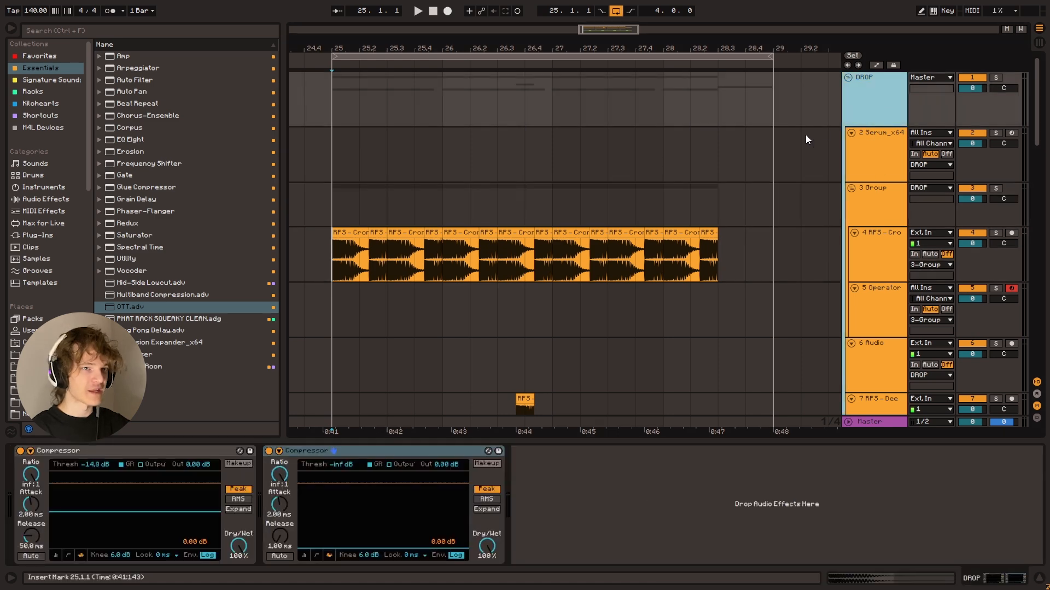
left_click(330, 105)
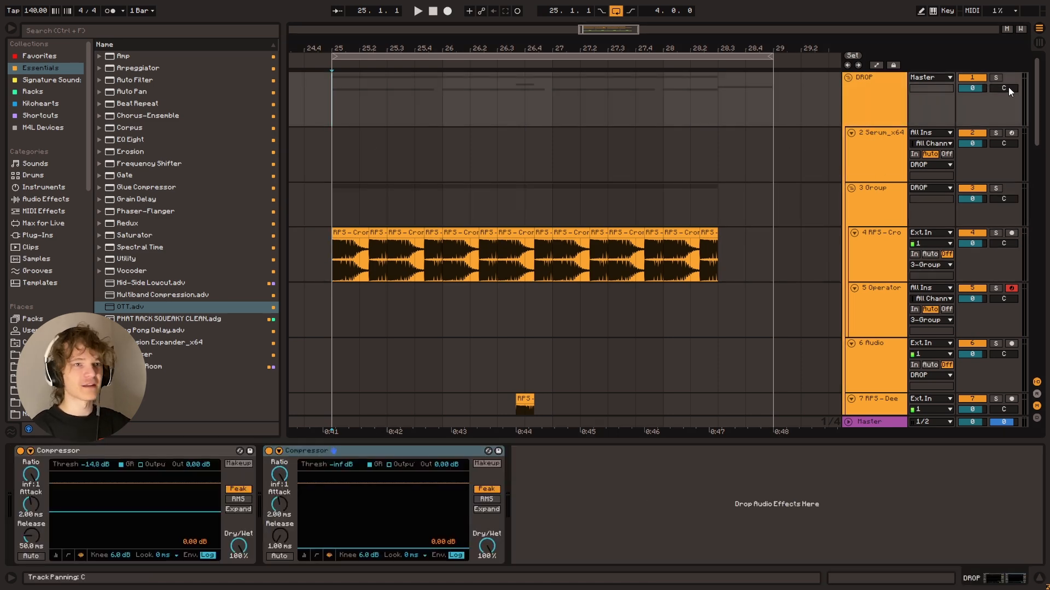
left_click_drag(143, 307, 33, 509)
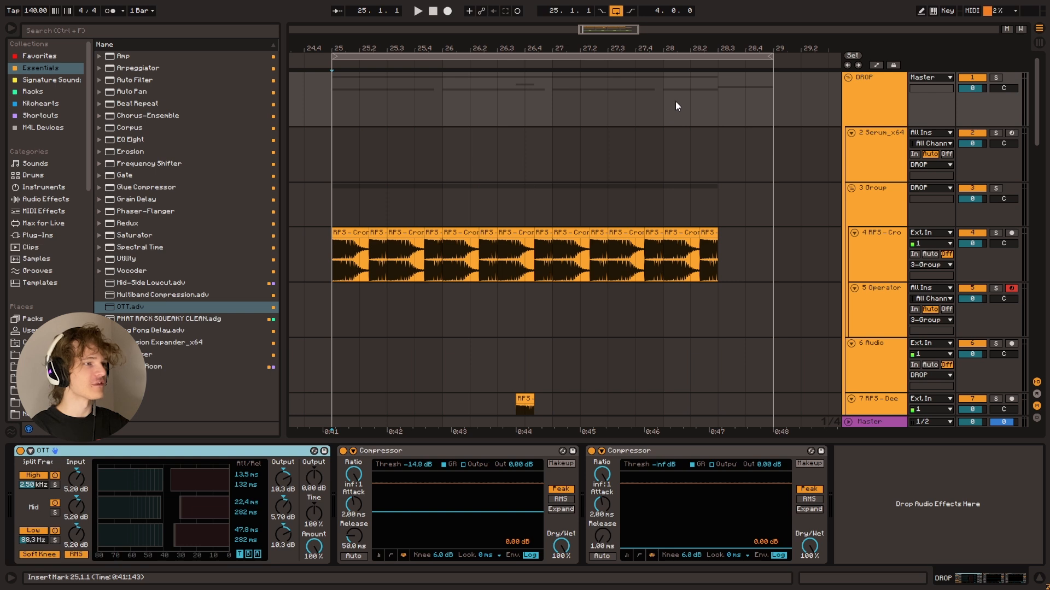
left_click(868, 104)
key("space")
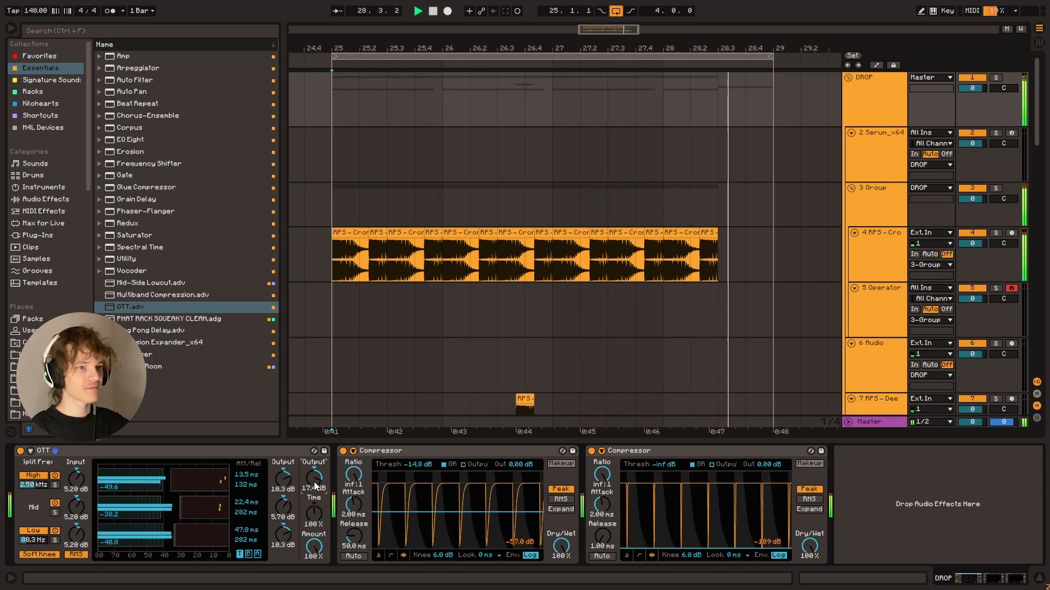
key("space")
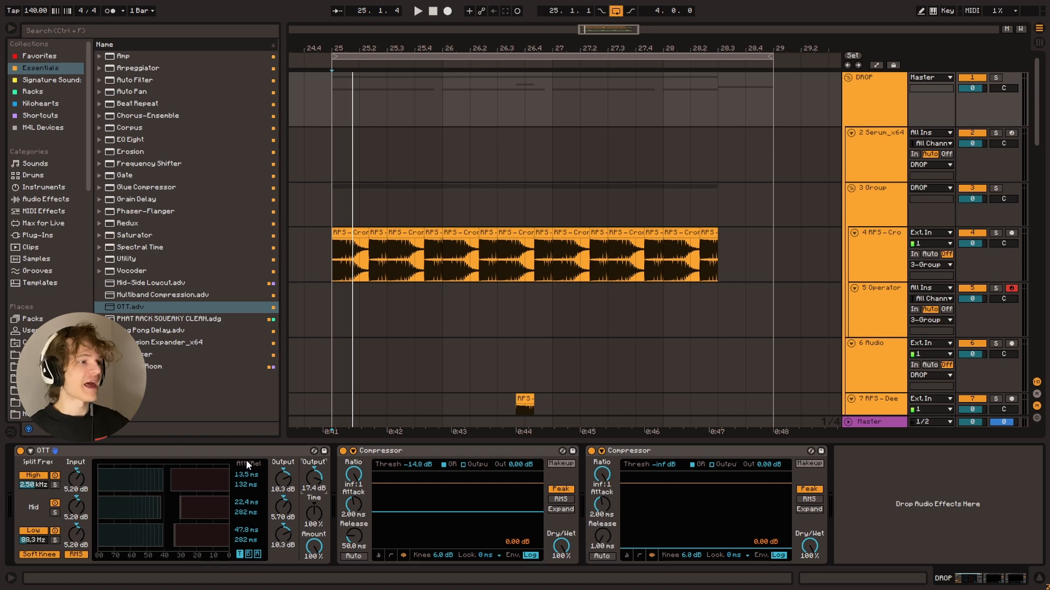
Step: Search the browser for "terrible", load the Terrible Mixdown Master Rack after the Master's Saturator, and play the drop
left_click(866, 426)
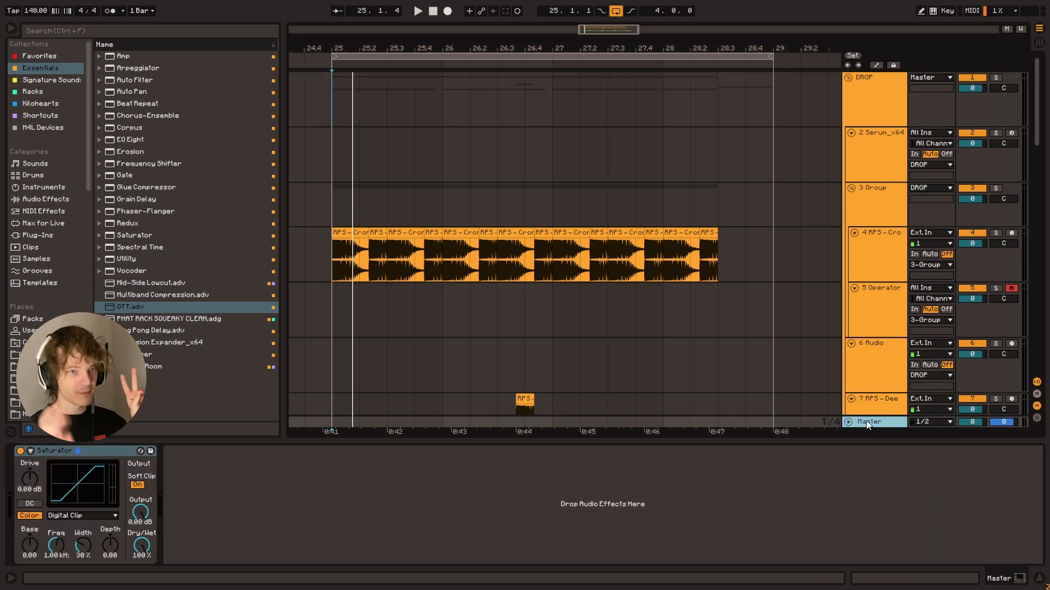
key("ctrl+f")
type("terrible")
left_click(166, 56)
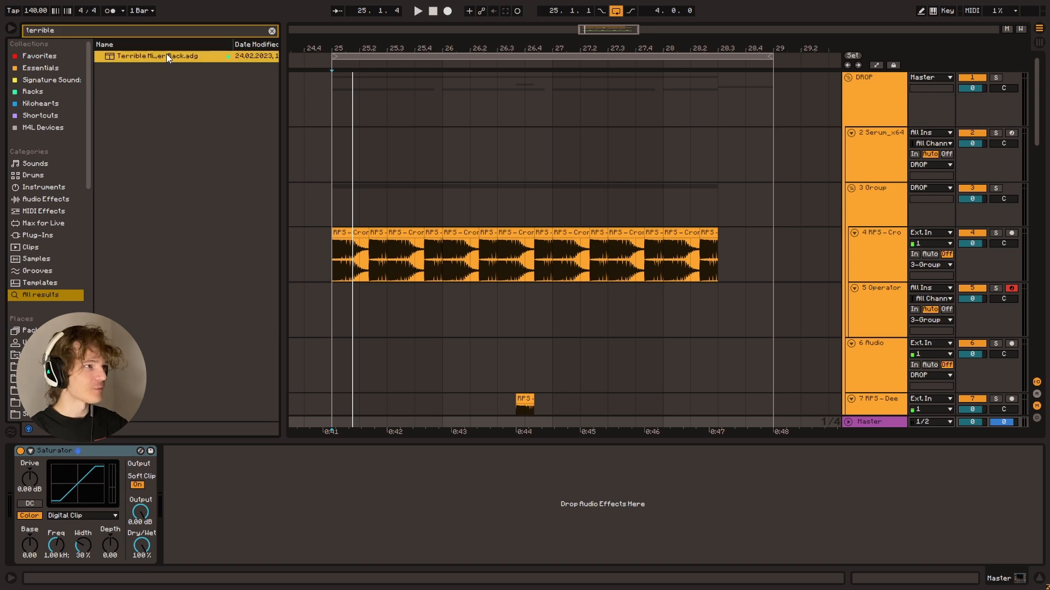
left_click(864, 426)
mouse_move(929, 580)
left_mouse_down()
mouse_move(1009, 587)
mouse_move(935, 580)
left_mouse_up()
key("space")
left_click(339, 419)
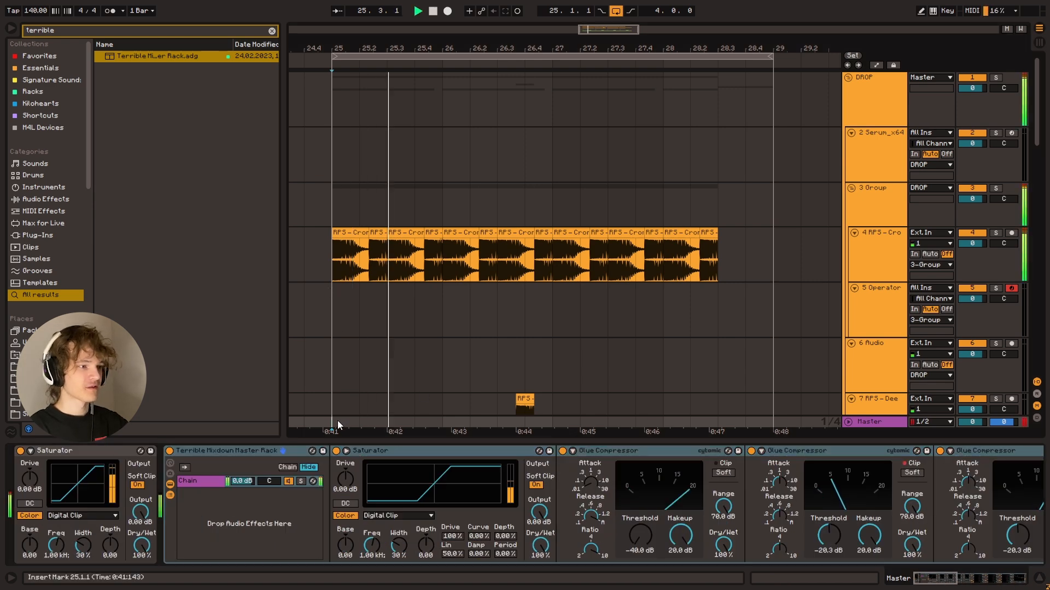
key("space")
Step: Delete the first three Glue Compressors from the Terrible Mixdown Master Rack and play the drop again
left_click(637, 450)
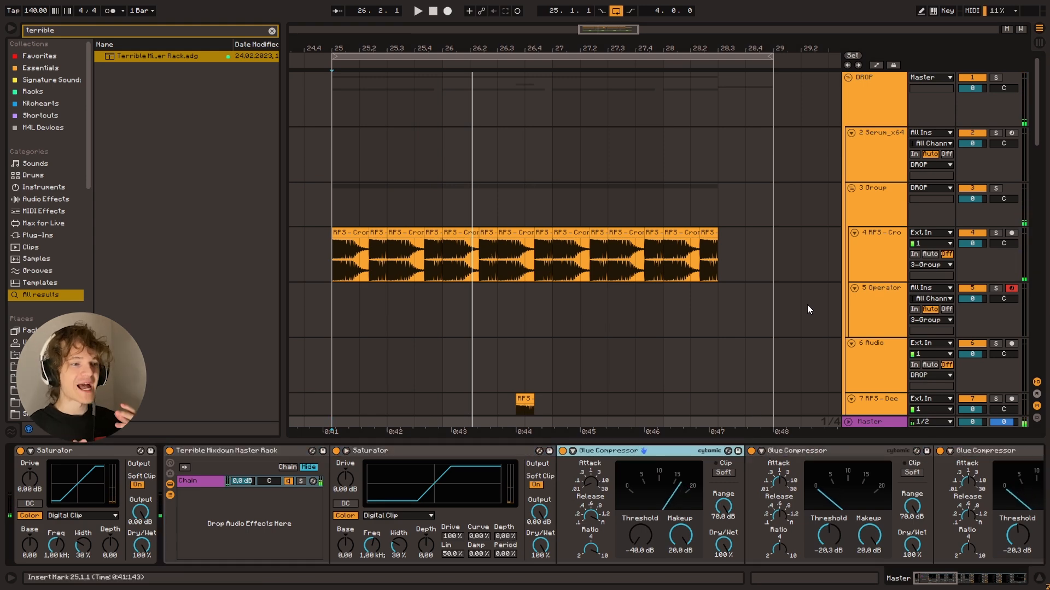
left_click_drag(918, 581, 932, 581)
left_click(712, 451, "shift")
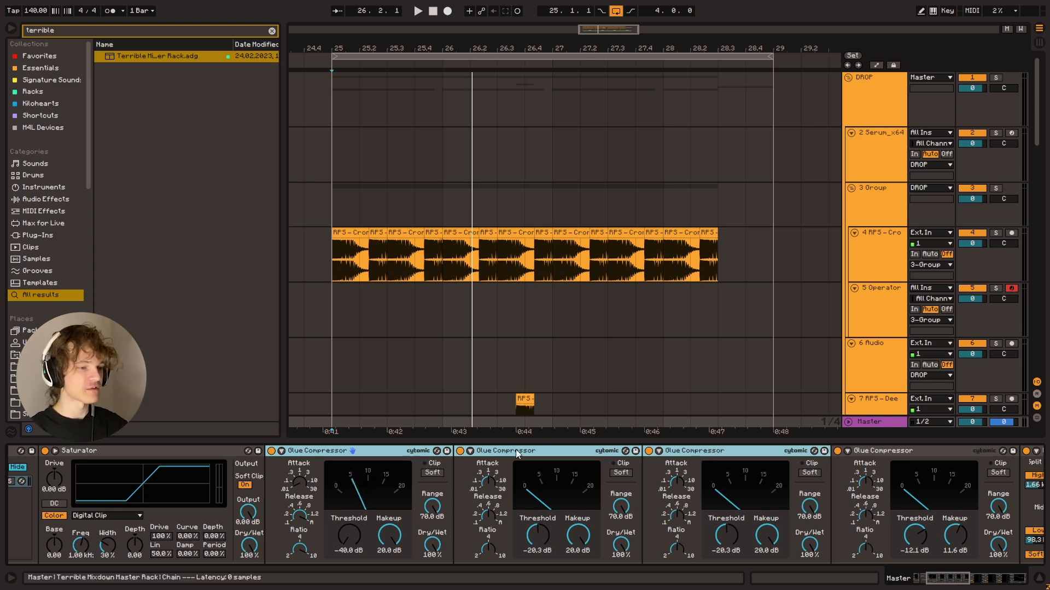
key("Delete")
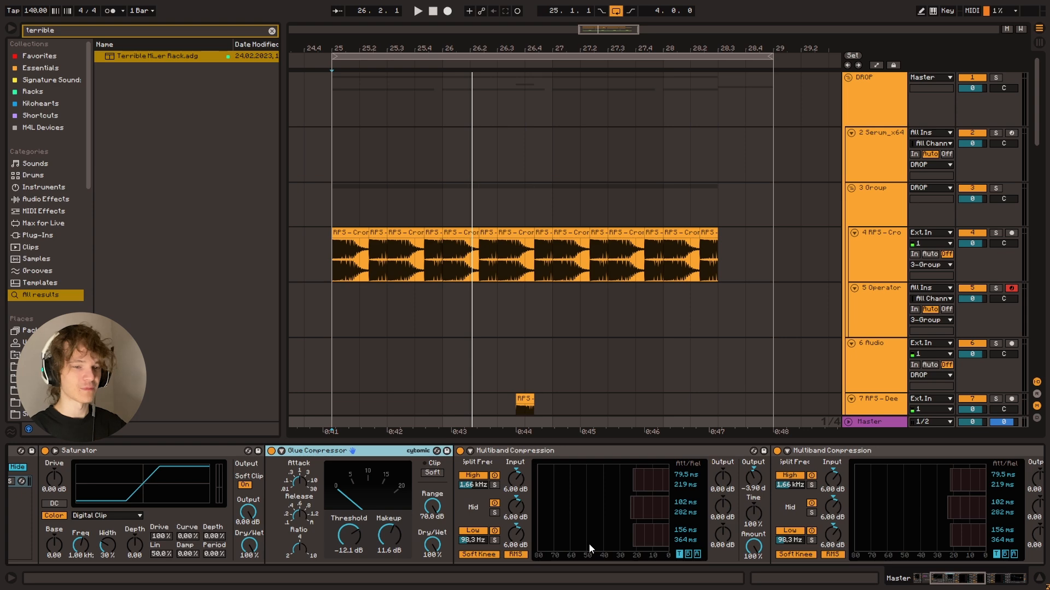
left_click_drag(967, 573, 943, 581)
key("space")
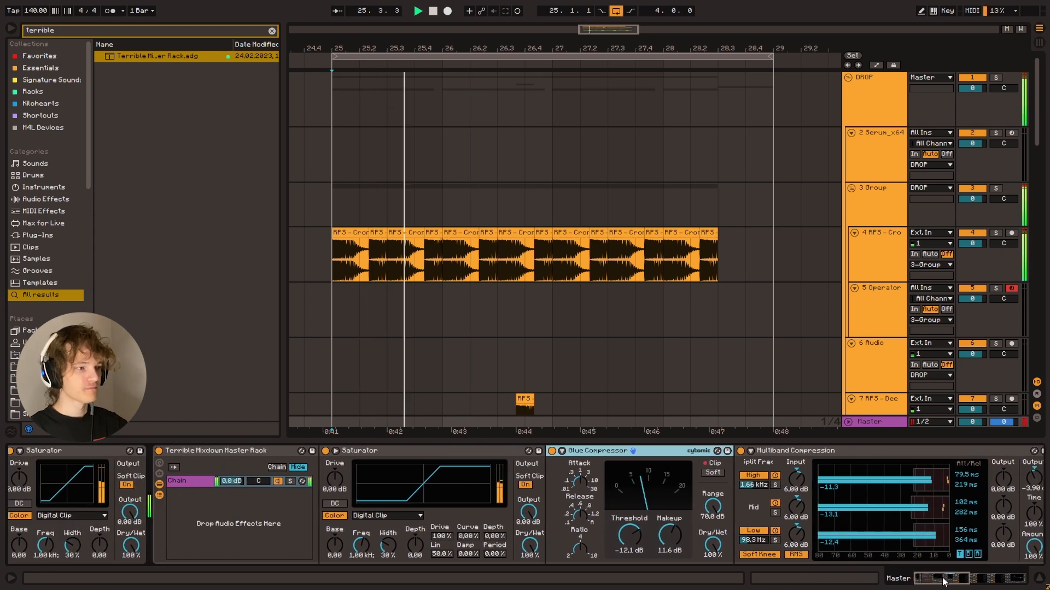
scroll(378, 288, "down", 6)
key("space")
Step: Bypass the FREQUENCY SPLIT rack on the Cronch track during playback from bar 25
left_click(327, 313)
scroll(328, 309, "down", 2)
left_click(334, 280)
scroll(333, 240, "up", 8)
left_click(331, 168)
scroll(333, 175, "up", 3)
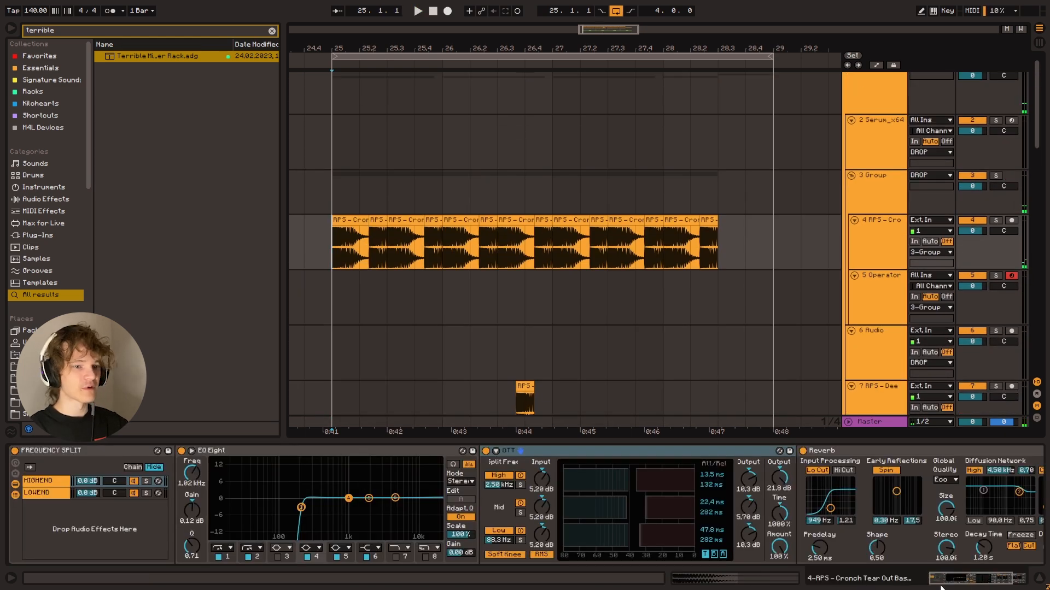
left_click(658, 486)
left_click(321, 252)
key("space")
left_click(20, 451)
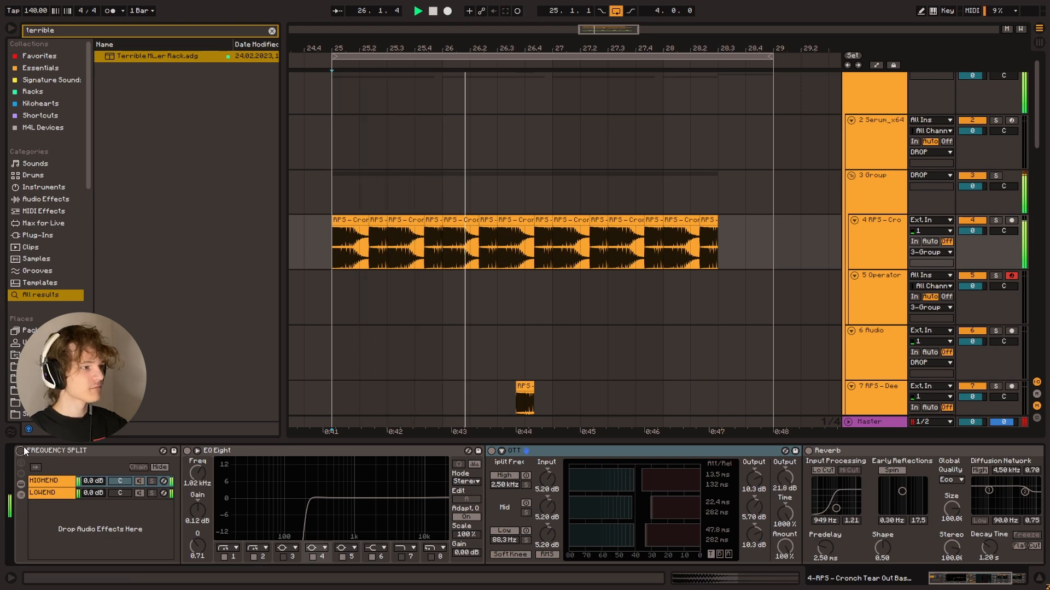
key("space")
Step: Duplicate the first beat of the Bright Crash clip across bars 25 to 28 so a crash hits every beat
scroll(313, 285, "down", 8)
left_click(328, 301)
key("space")
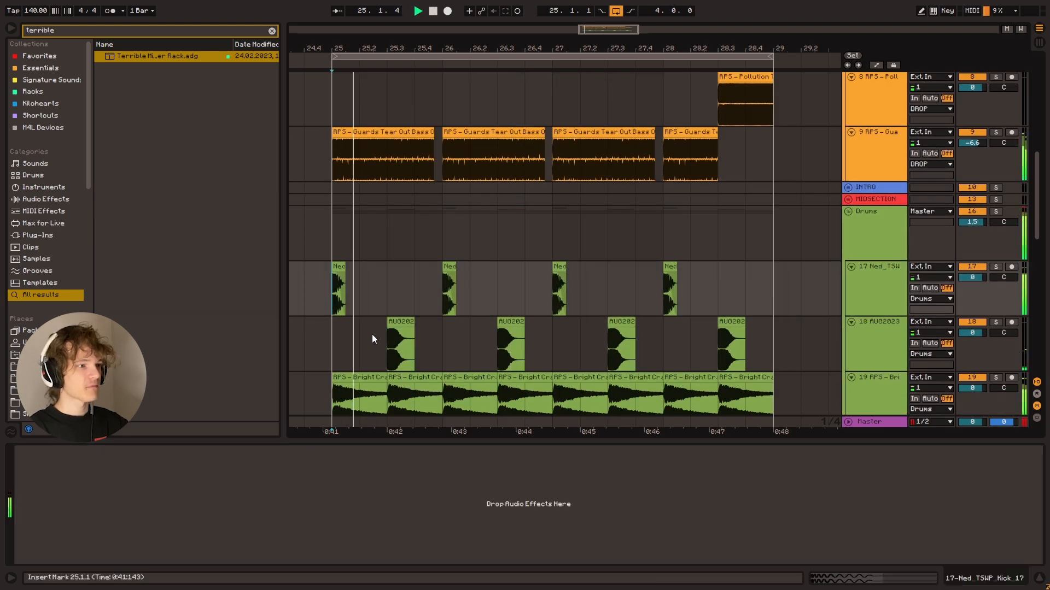
scroll(374, 334, "down", 2)
left_click_drag(331, 337, 356, 338)
key("ctrl+d")
key("ctrl+d")
key("ctrl+d")
key("ctrl+d")
key("ctrl+d")
key("ctrl+d")
key("ctrl+d")
key("ctrl+d")
key("ctrl+d")
key("ctrl+d")
key("ctrl+d")
key("ctrl+d")
key("ctrl+d")
key("ctrl+d")
key("ctrl+d")
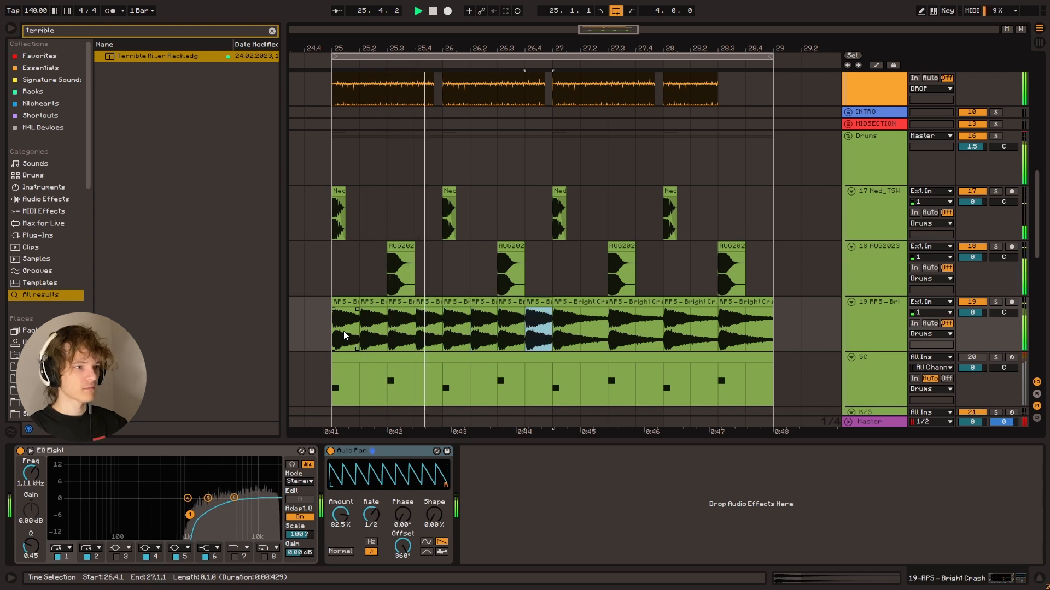
Step: Play the drop from bar 25 and look over the bass tracks while it runs
scroll(343, 258, "up", 3)
scroll(328, 246, "up", 2)
left_click(327, 244)
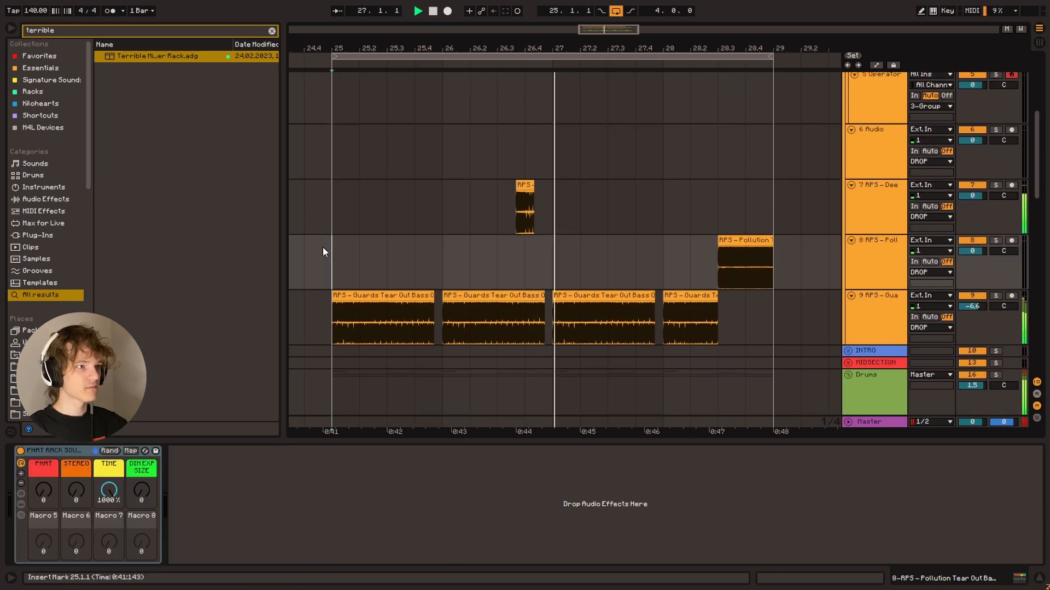
scroll(336, 234, "up", 4)
left_click(326, 245)
scroll(326, 244, "up", 2)
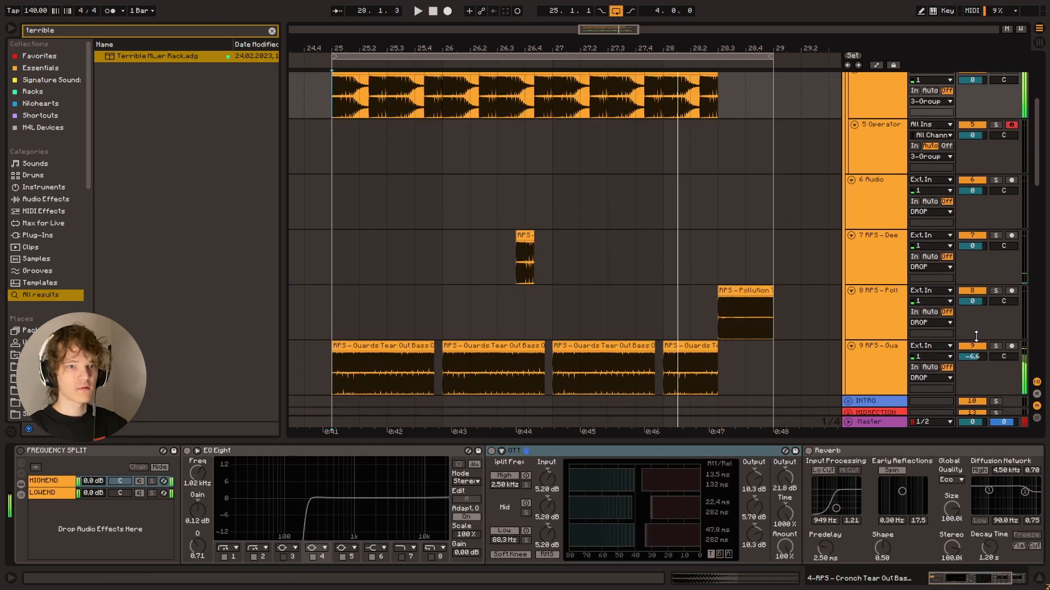
scroll(918, 320, "up", 2)
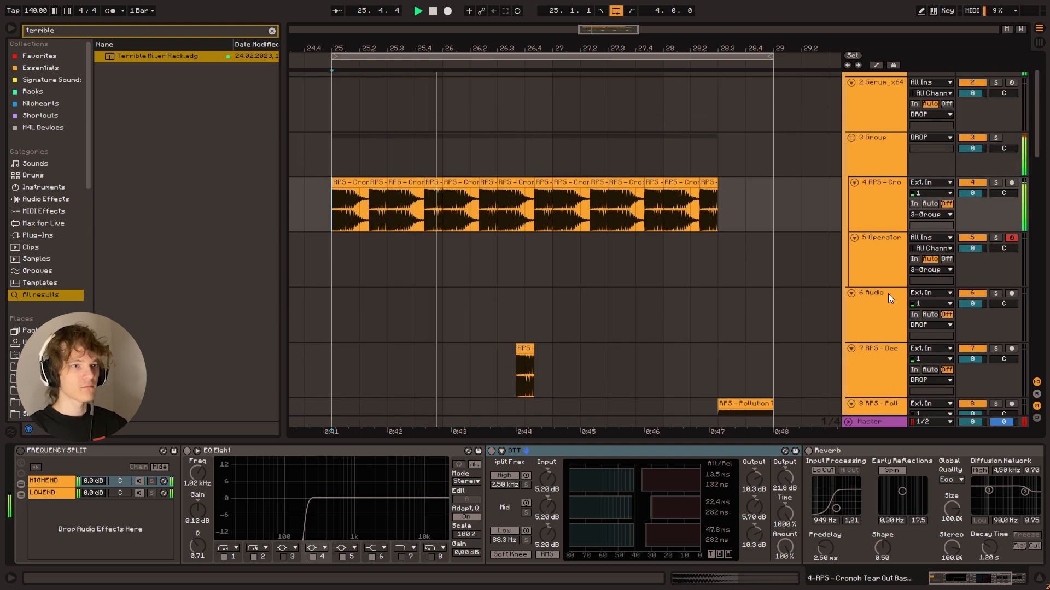
scroll(902, 301, "down", 4)
key("space")
left_click(967, 360)
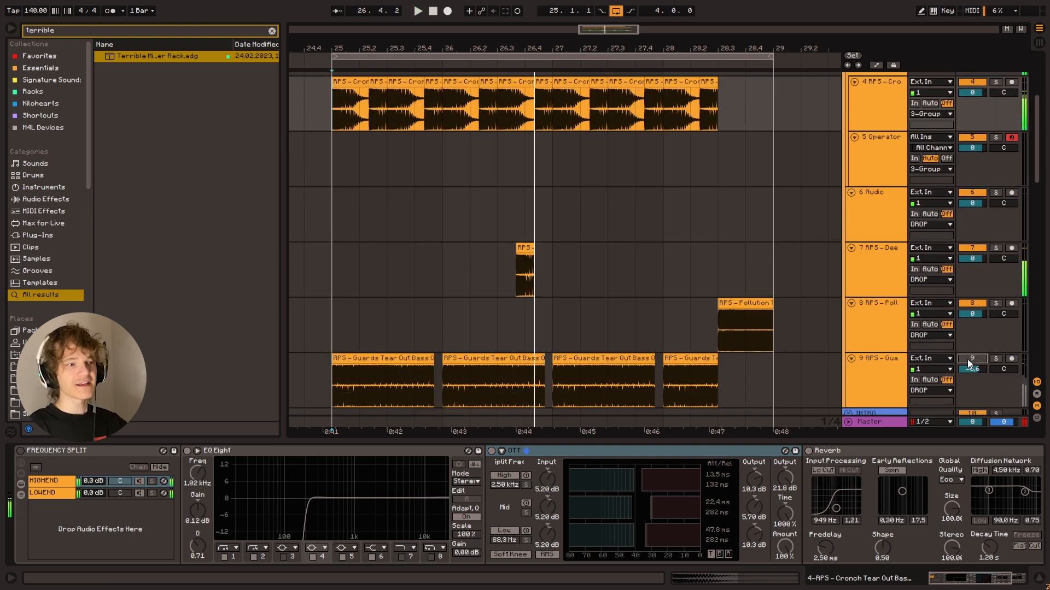
Step: Clear the browser search and review the device chains on the Master, the DROP group, and the Serum and Cronch tracks
scroll(901, 359, "down", 7)
left_click(870, 425)
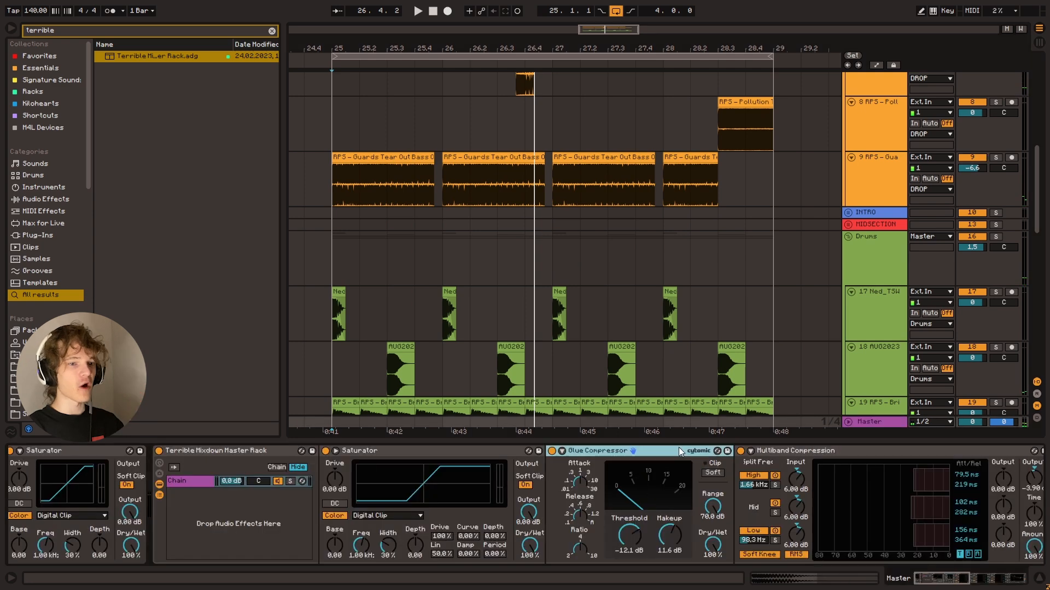
scroll(884, 106, "up", 6)
left_click(884, 106)
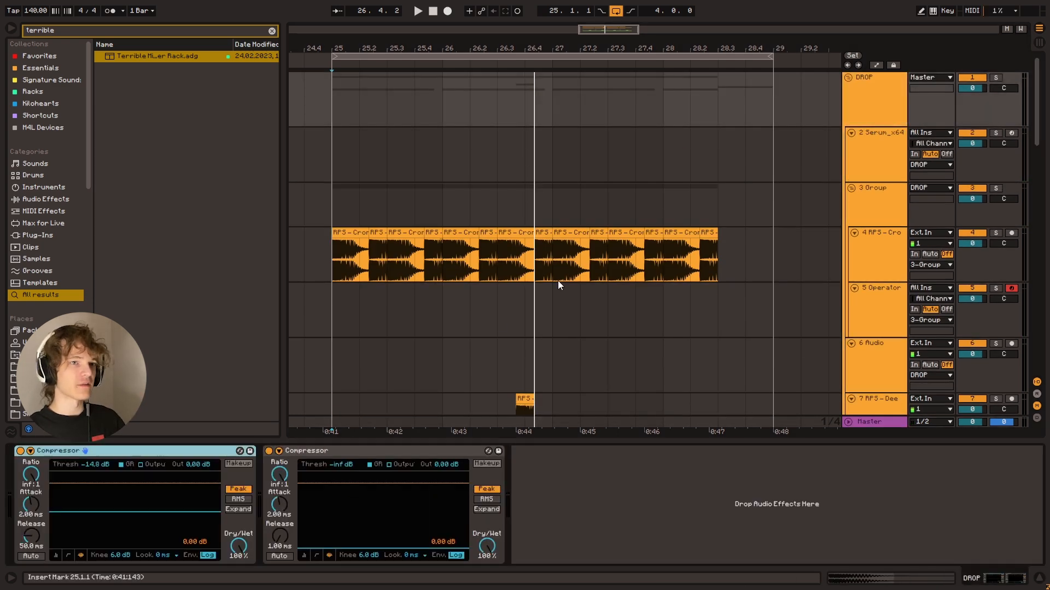
left_click(339, 178)
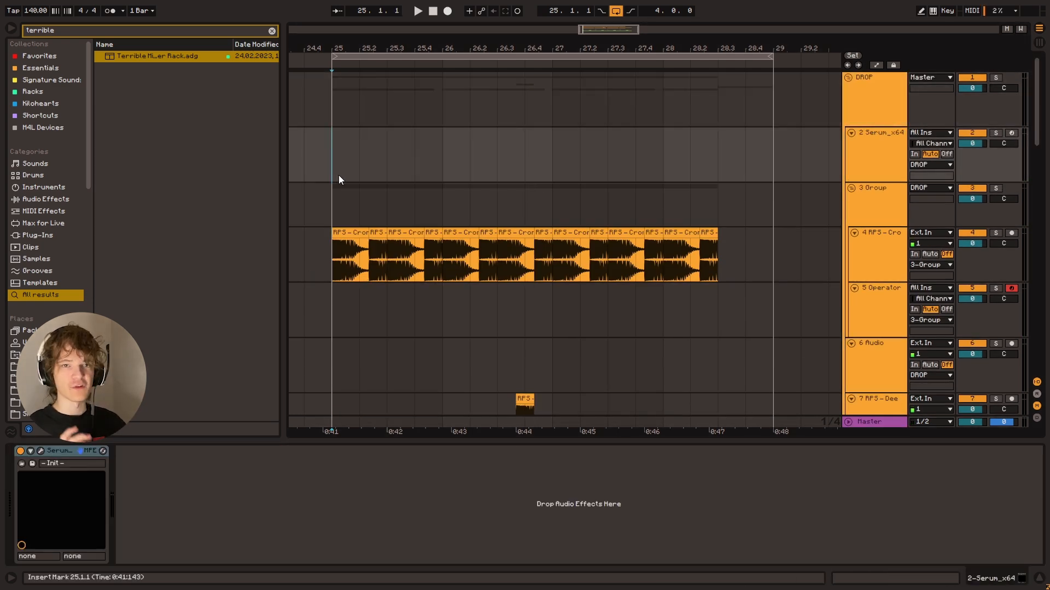
left_click(271, 31)
left_click(342, 268)
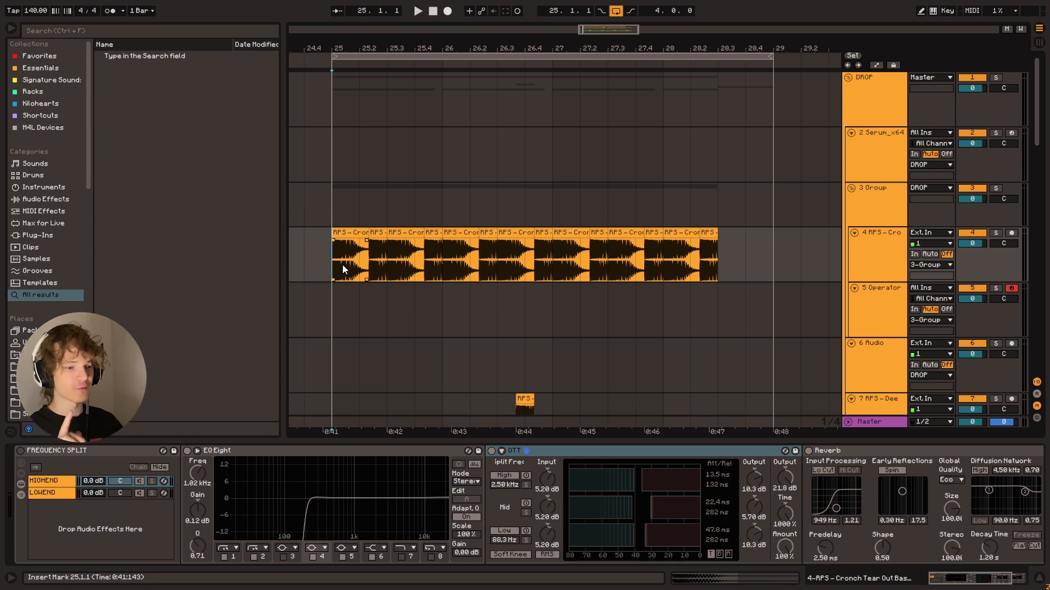
left_click(885, 422)
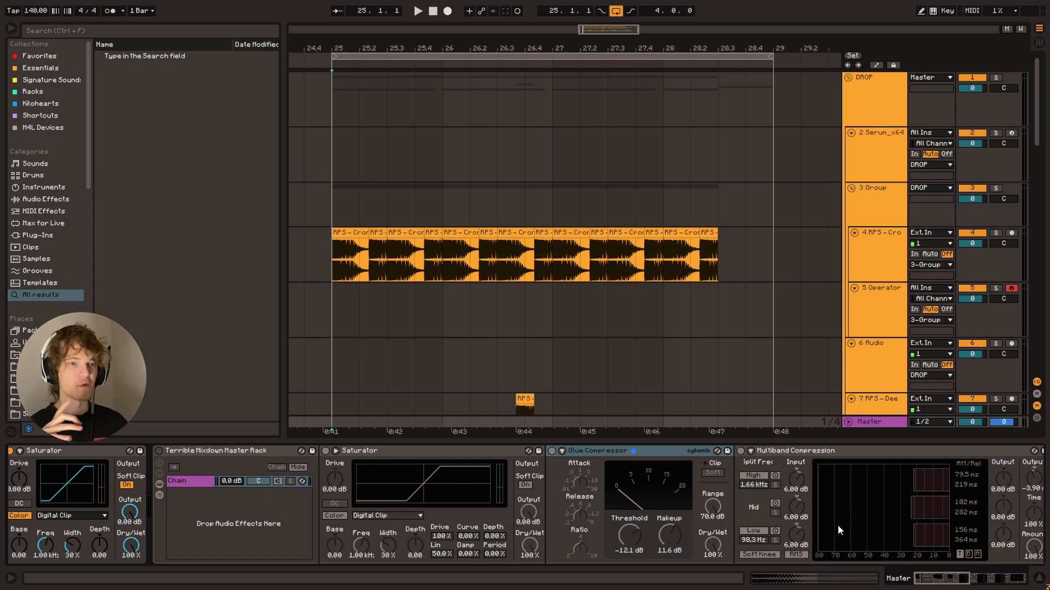
left_click(329, 400)
left_click(333, 279)
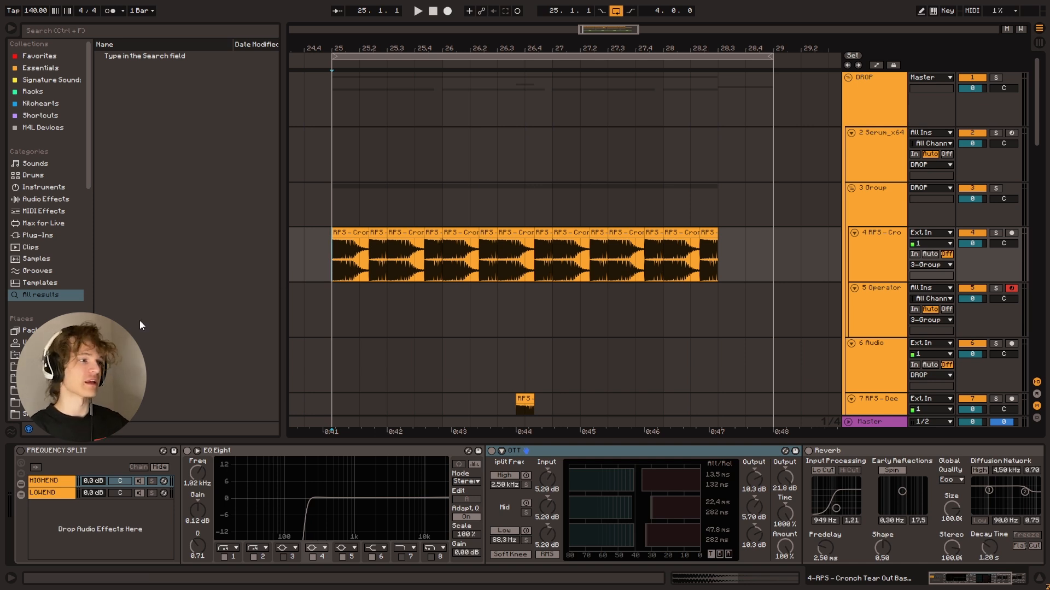
Step: Load OTT from the Essentials collection before the Compressors on the DROP group and raise its Output to 17.0 dB during playback
double_click(873, 93)
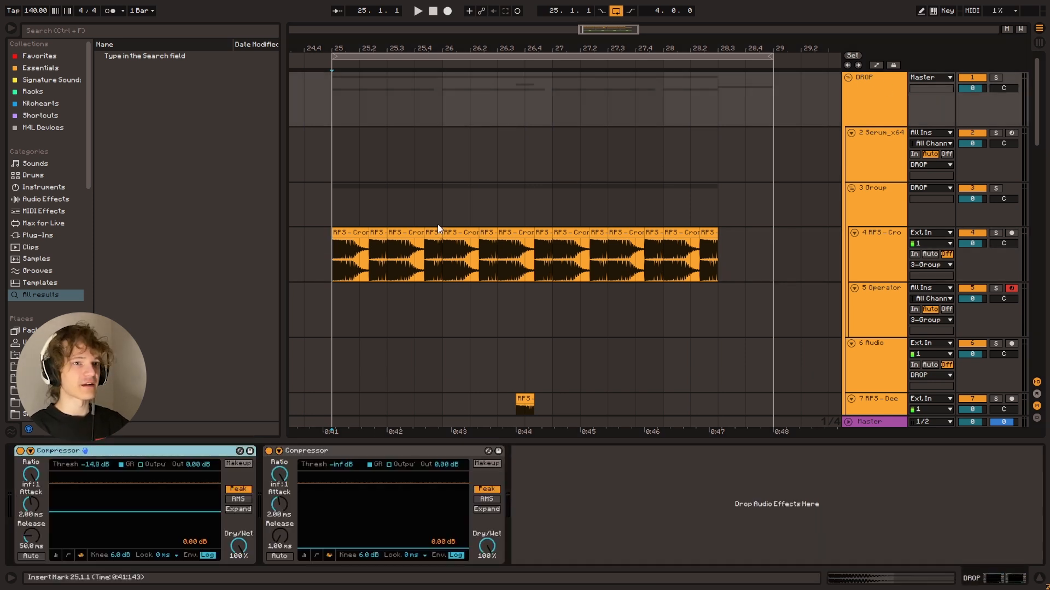
left_click(41, 68)
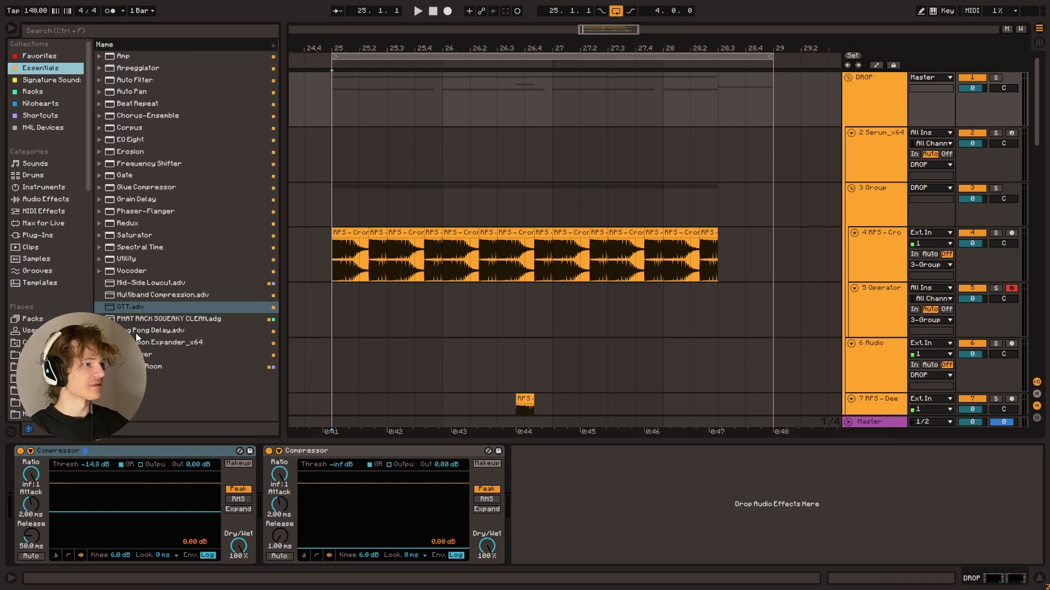
double_click(164, 306)
key("space")
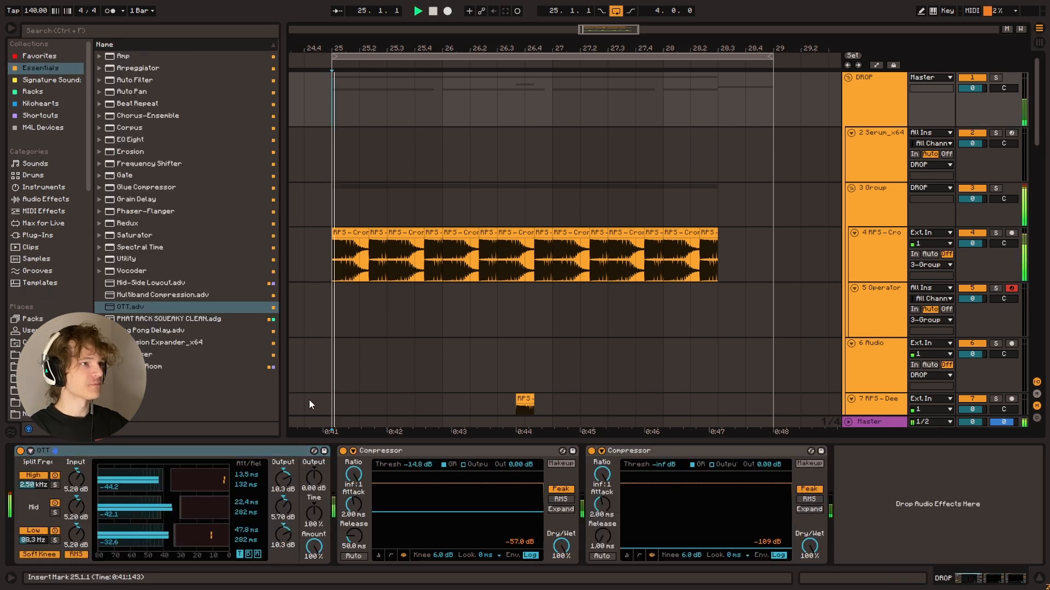
left_click_drag(314, 479, 314, 444)
key("space")
key("space")
Step: Listen to the drop while checking the Cronch, Deep Sea and Pollution bass tracks, and stop playback
left_click(330, 271)
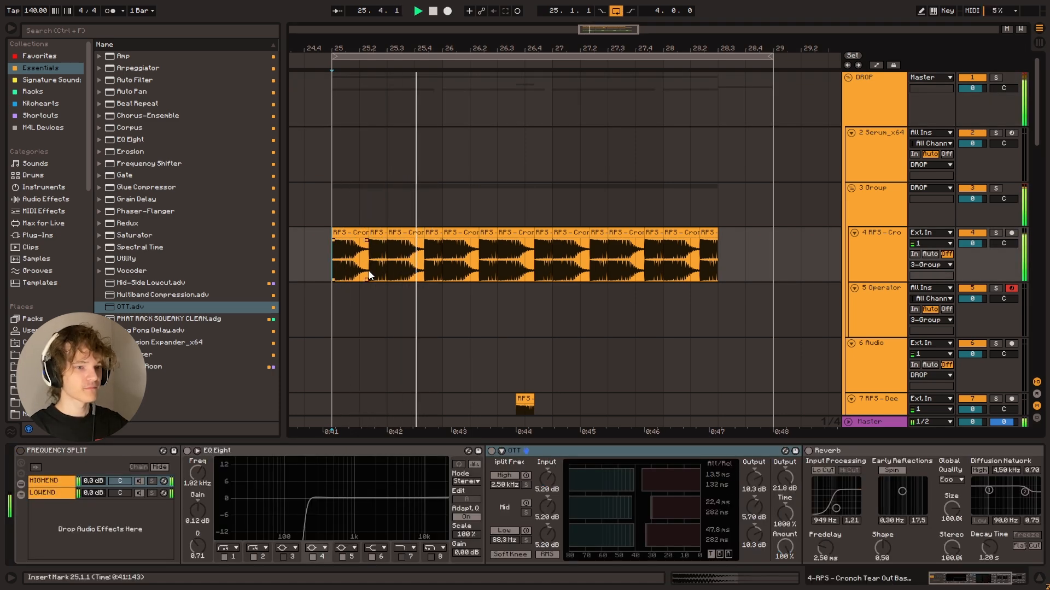
left_click(331, 120)
left_click(553, 263)
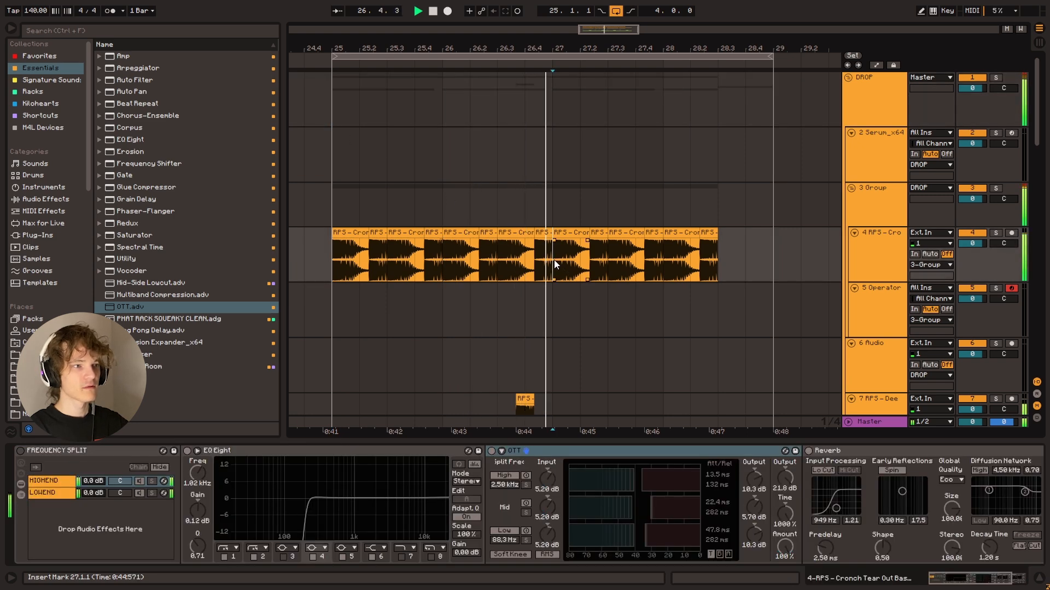
scroll(602, 265, "down", 5)
left_click(690, 300)
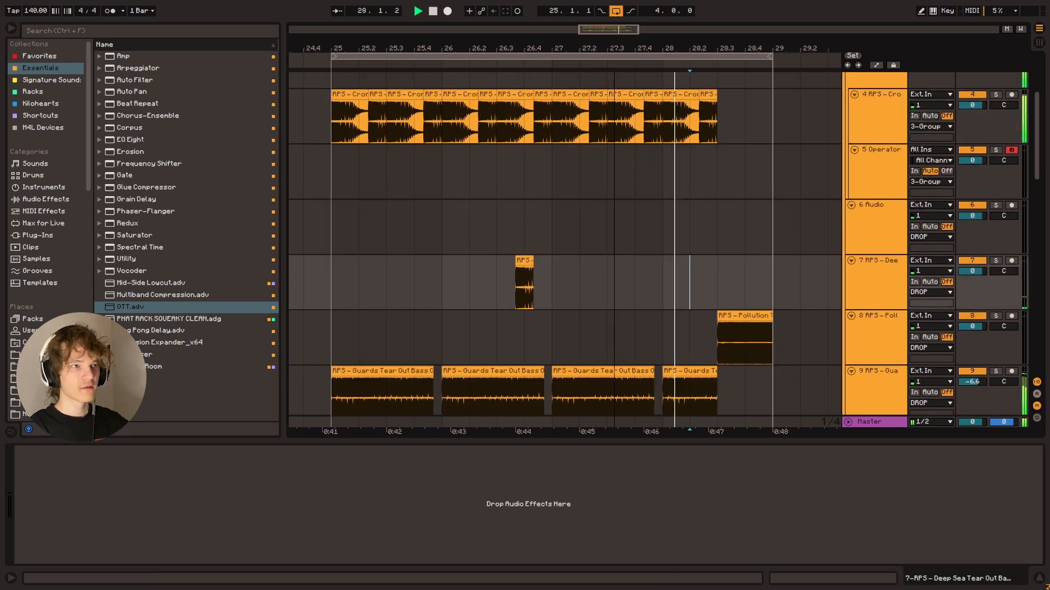
scroll(644, 179, "down", 3)
left_click(698, 262)
key("space")
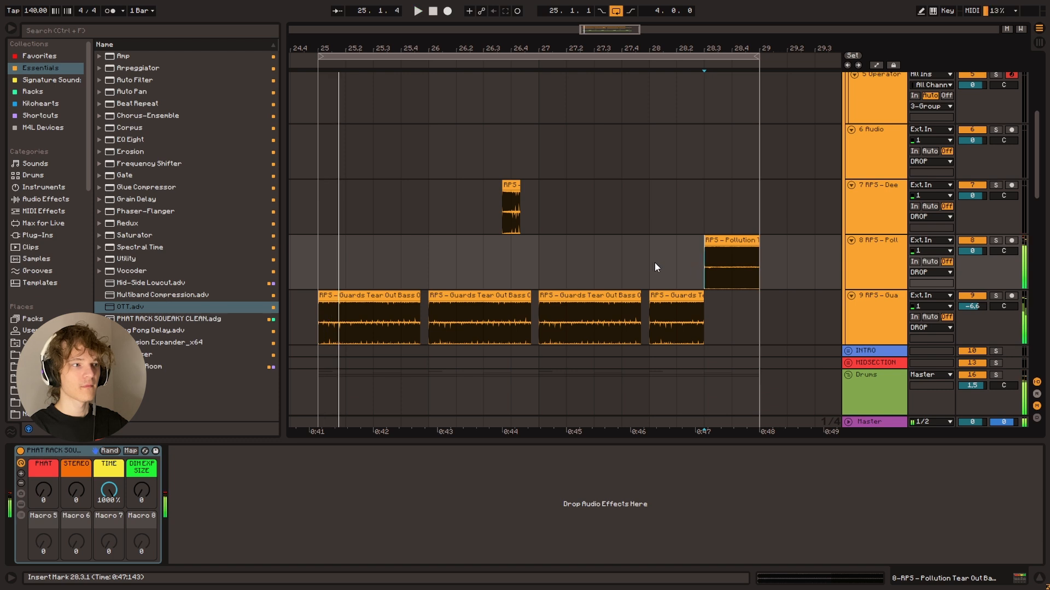
Step: Return to the Cronch track and place the insert marker at 24.3.1 to audition the drop's opening
scroll(547, 229, "up", 2)
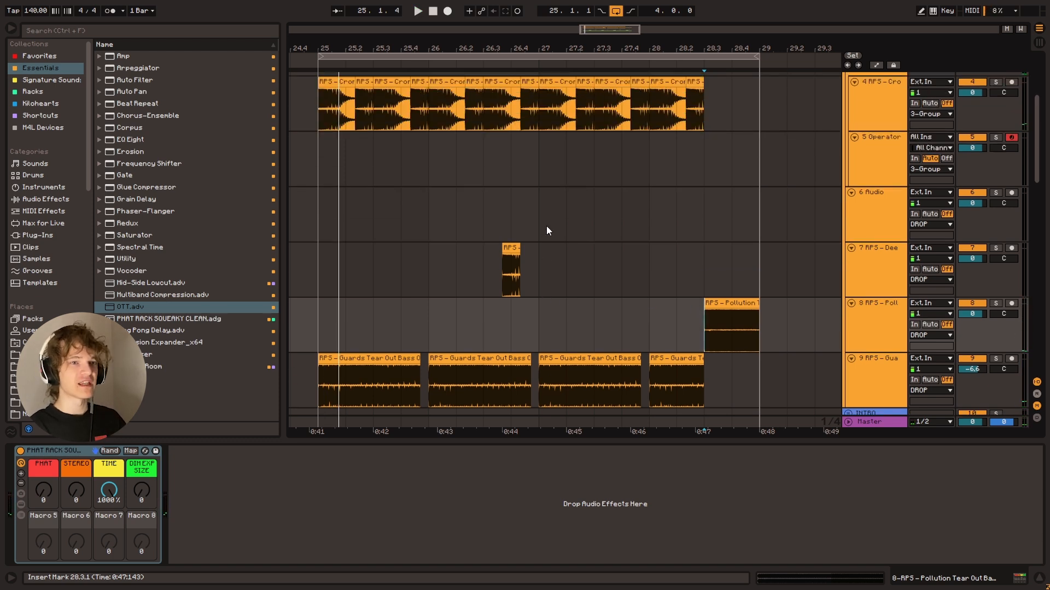
scroll(547, 230, "up", 1)
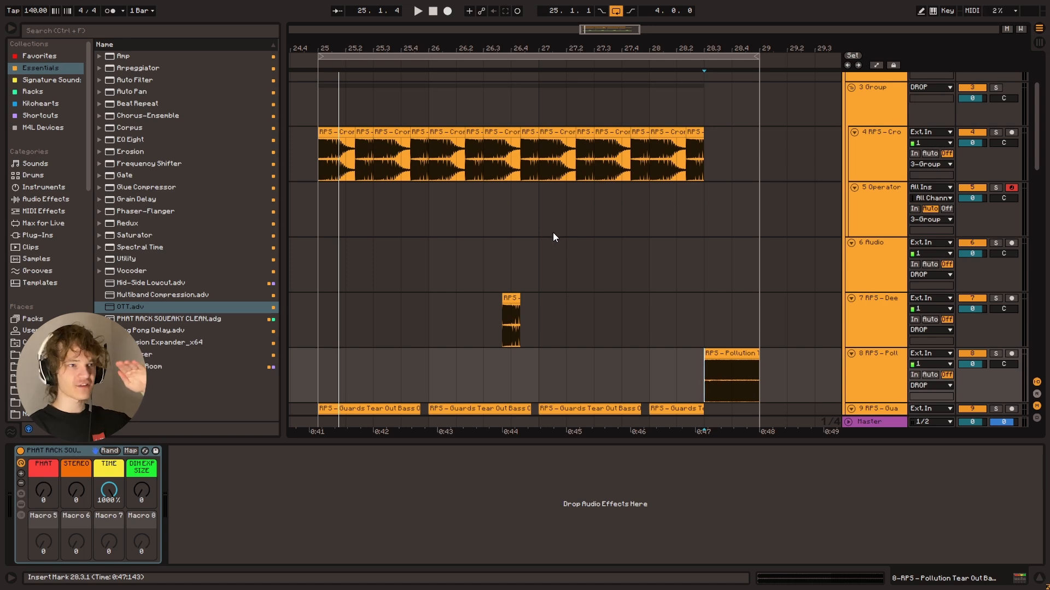
scroll(552, 270, "up", 1)
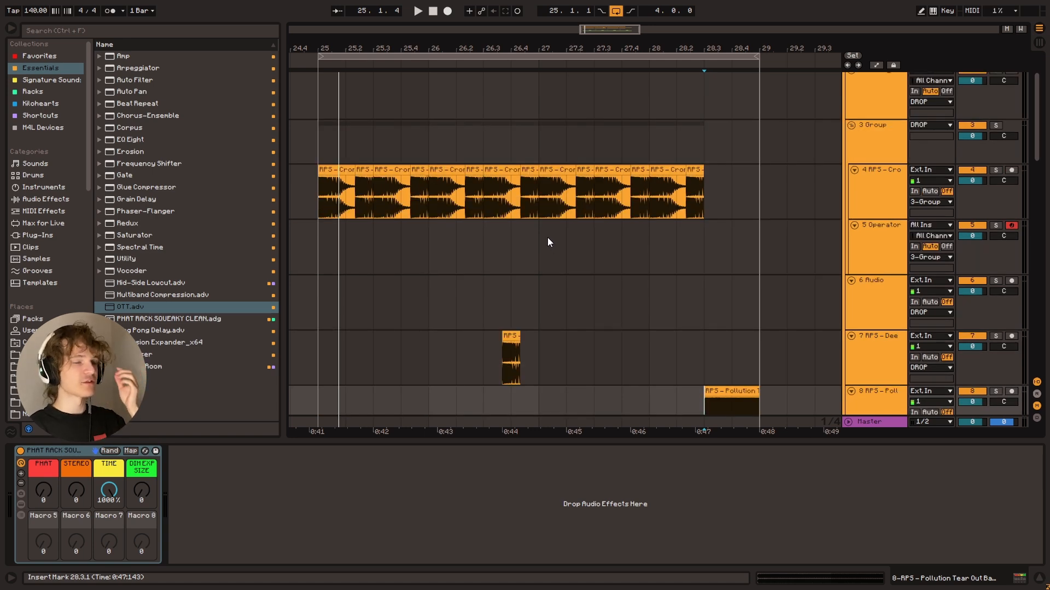
scroll(626, 226, "up", 2)
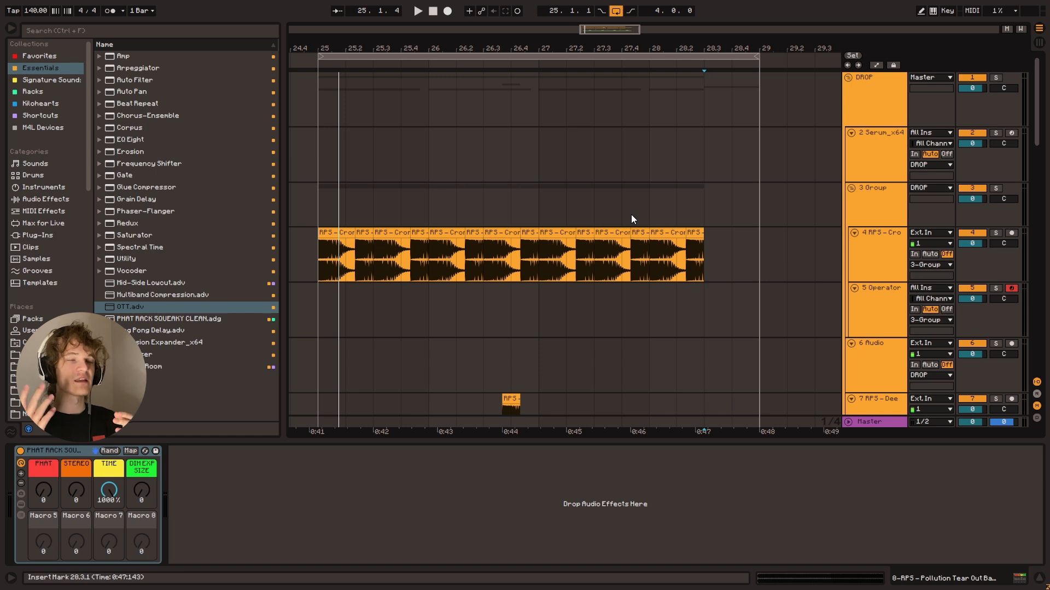
left_click_drag(594, 29, 563, 40)
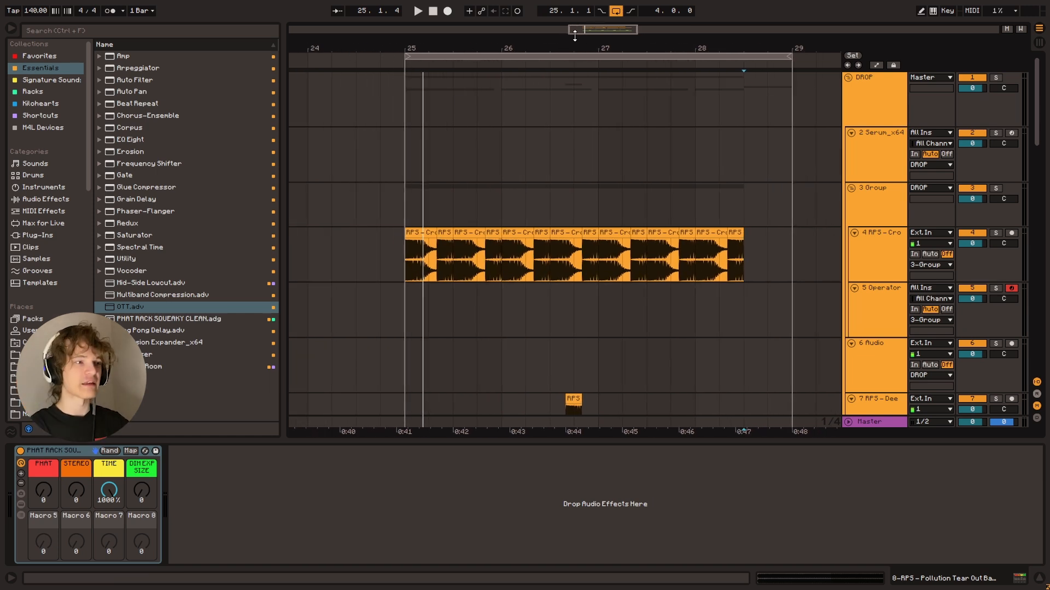
left_click(379, 262)
left_click(369, 278)
key("space")
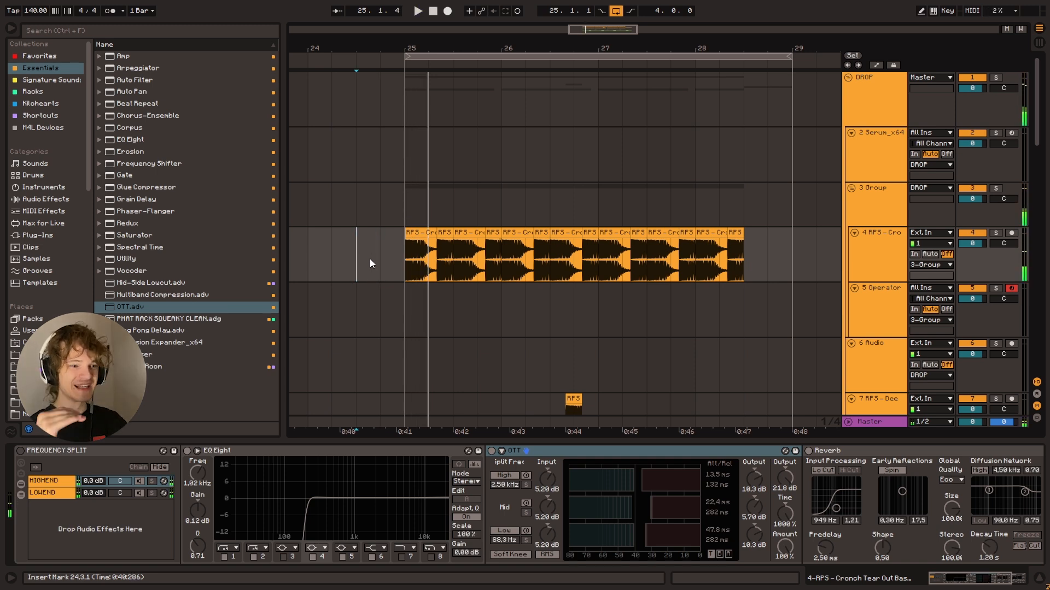
Step: Set the DROP group OTT's Time to 1000% and Output to 21.1 dB, playing the drop from bar 25
left_click(433, 263)
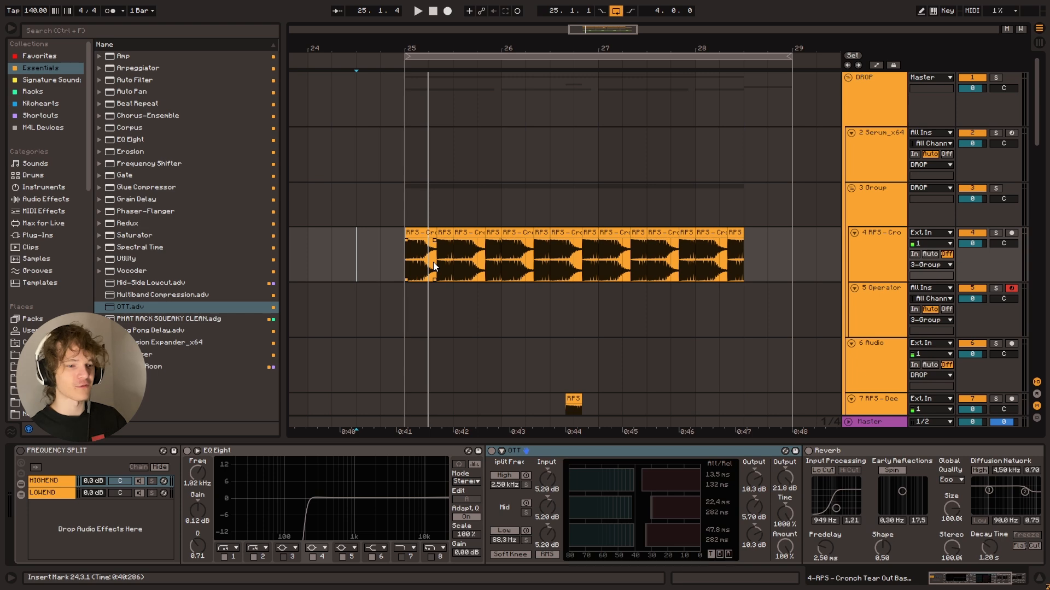
left_click(874, 107)
left_click(406, 109)
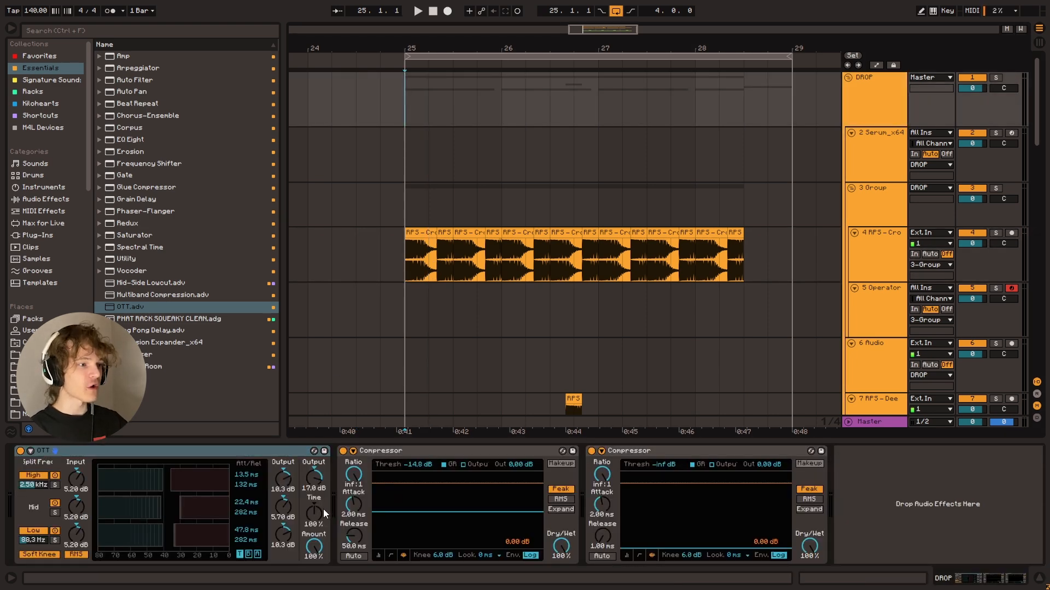
left_click_drag(315, 511, 305, 425)
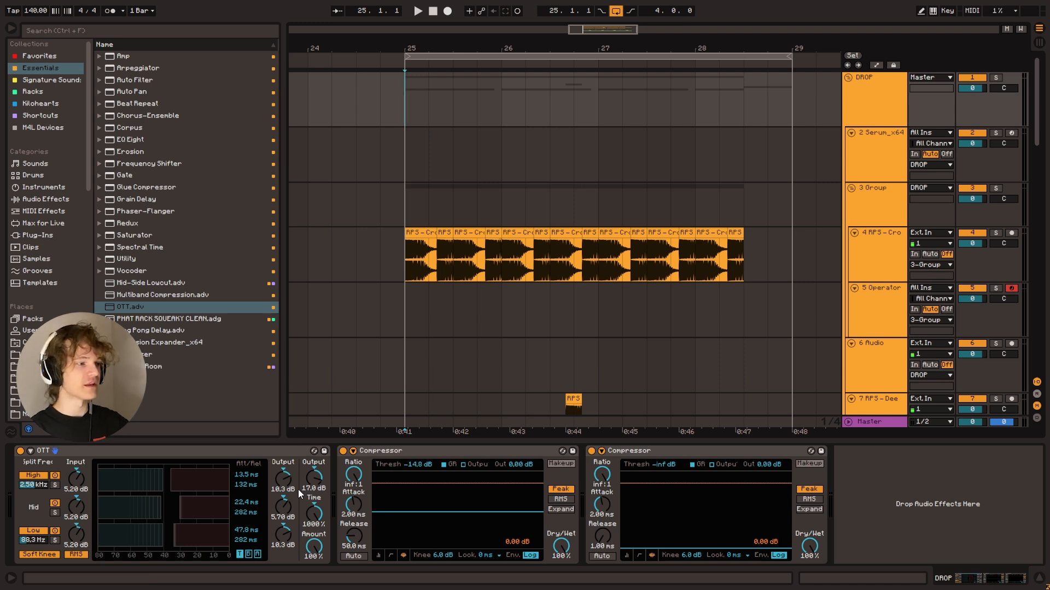
key("space")
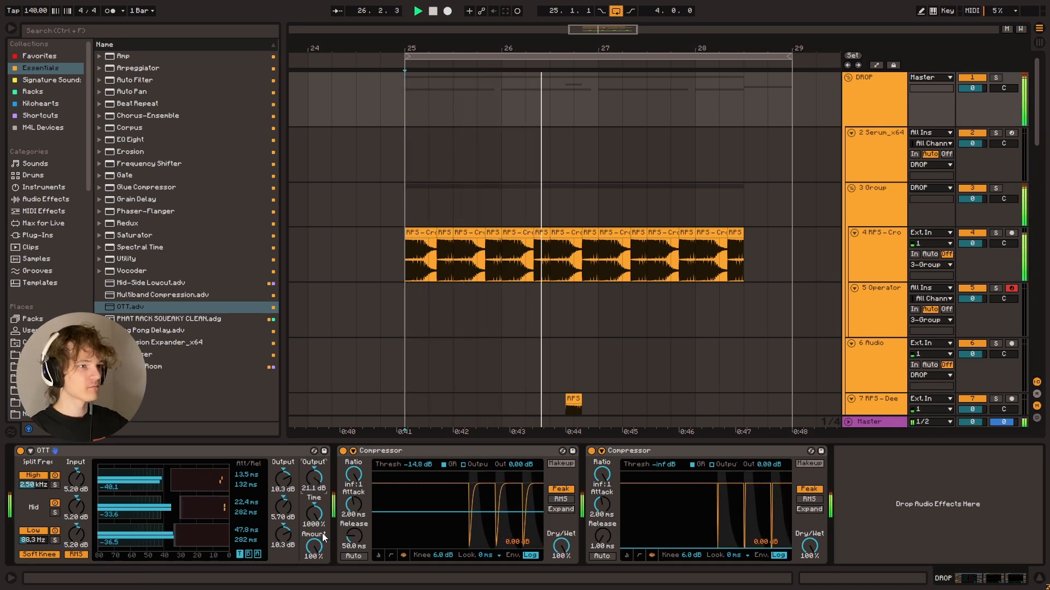
key("space")
Step: Play the drop from 25.3.1 with the Cronch bass group in closer view
left_click_drag(599, 27, 590, 47)
scroll(480, 192, "down", 1)
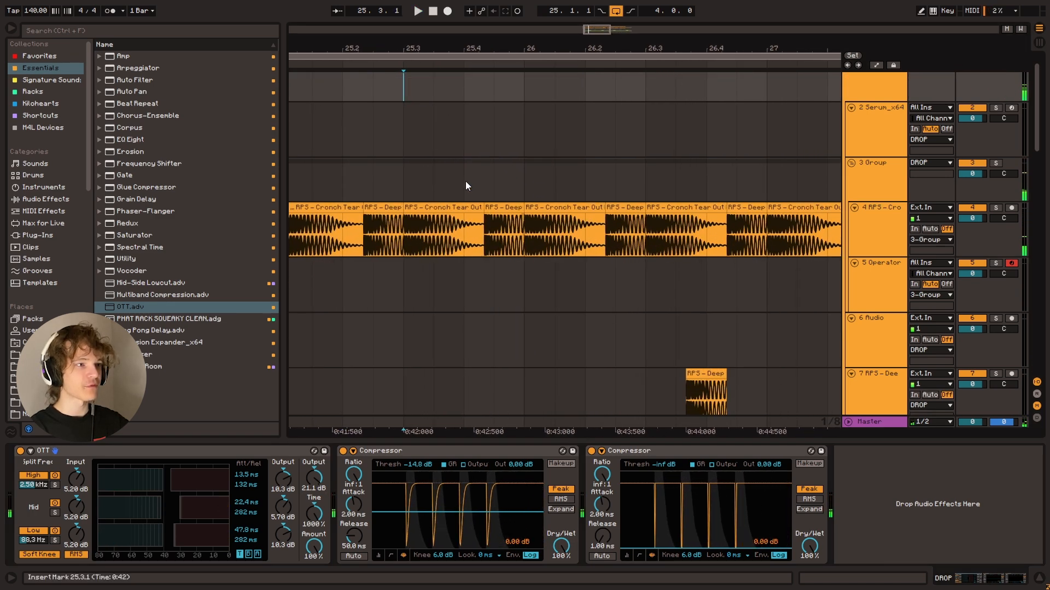
left_click(398, 178)
key("space")
scroll(496, 335, "down", 3)
key("space")
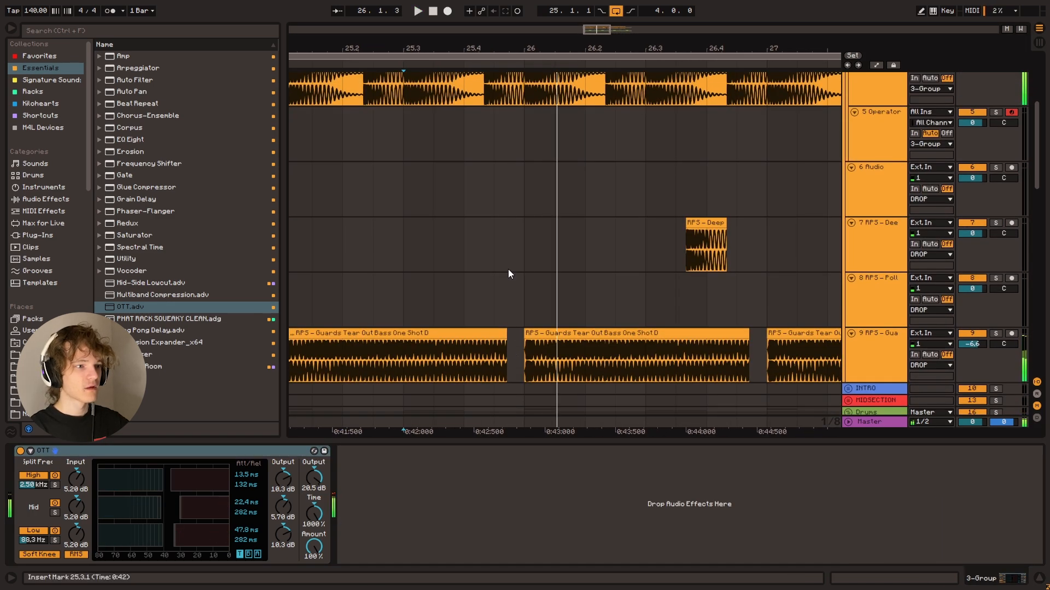
Step: Extend the first Guards Tear Out Bass clip to end at bar 26, closing the gap before the next clip
scroll(508, 322, "down", 2)
left_click(507, 371)
scroll(505, 102, "up", 1)
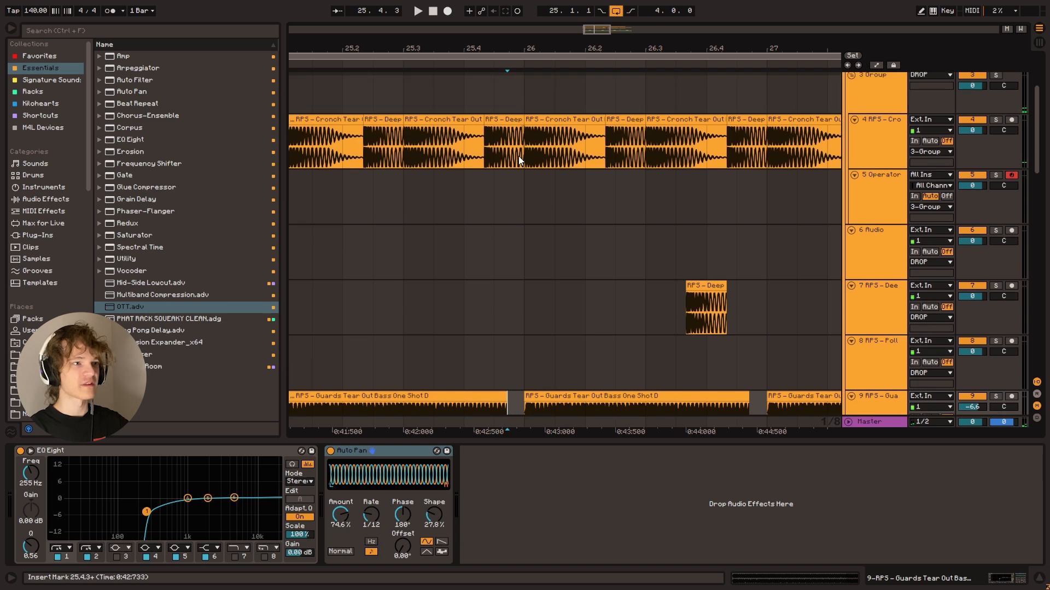
left_click(513, 134)
scroll(500, 161, "up", 2)
left_click_drag(609, 30, 599, 32)
scroll(580, 253, "down", 4)
left_click_drag(659, 283, 690, 283)
left_click_drag(586, 32, 586, 18)
scroll(503, 282, "up", 1)
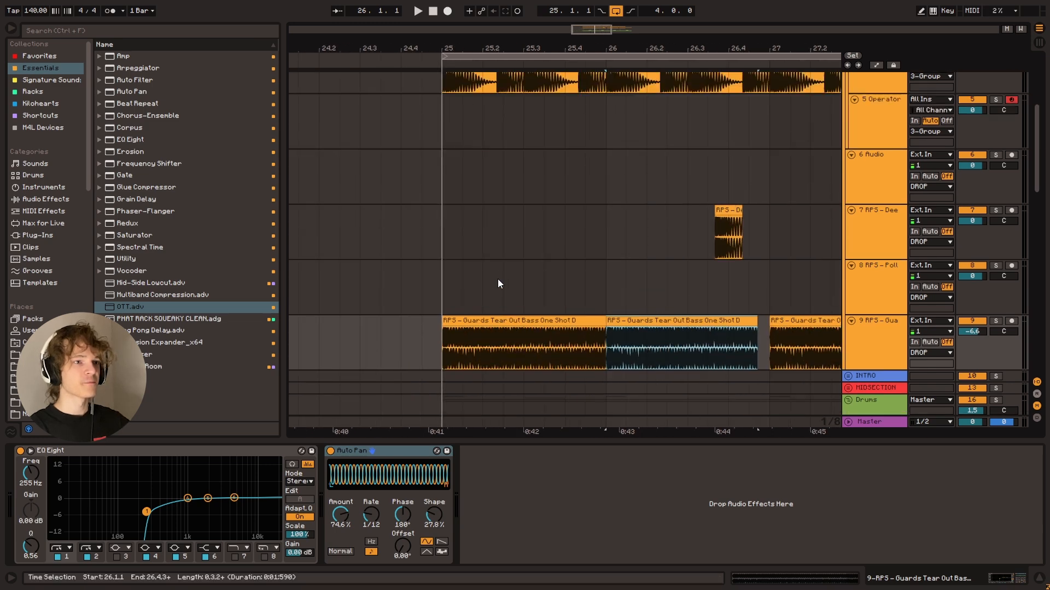
Step: Play from bar 25 and extend the second Guards Tear Out Bass clip to end at 27.1.1
left_click(447, 282)
key("space")
scroll(474, 287, "down", 1)
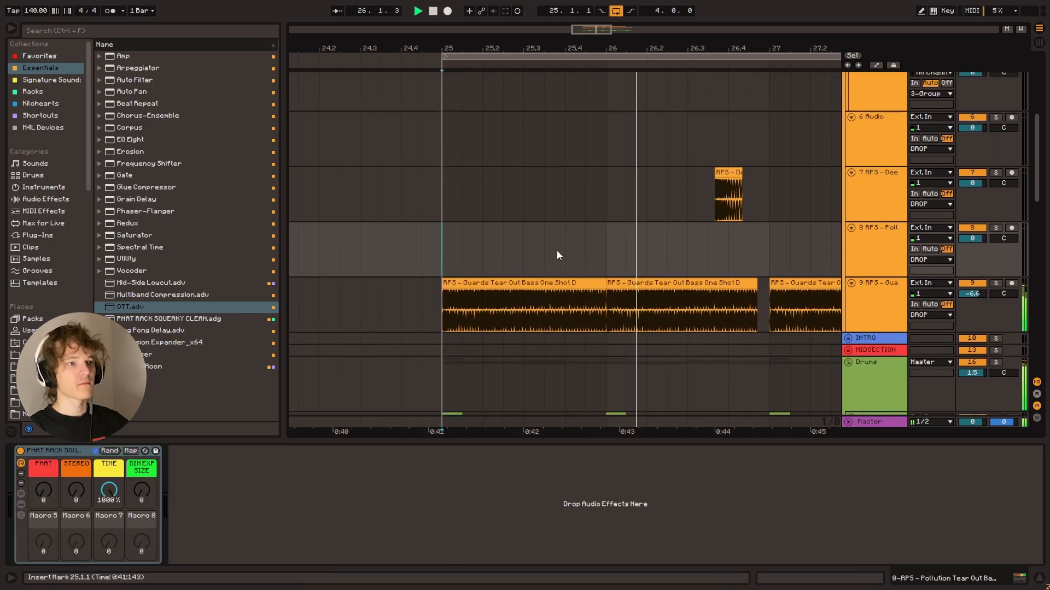
left_click(609, 260)
left_click_drag(757, 296, 770, 296)
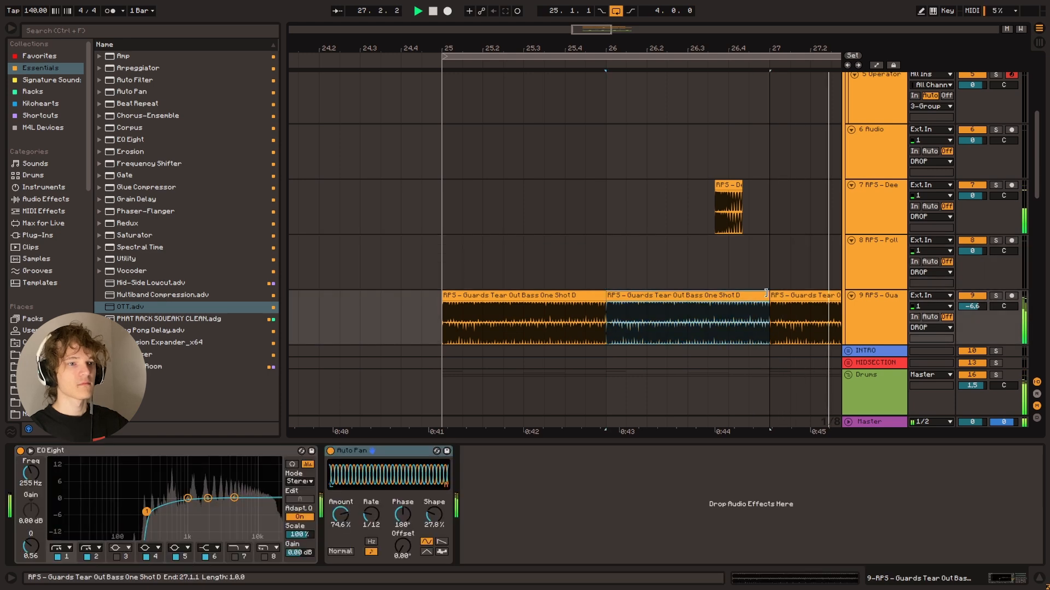
Step: Bypass the OTT on the DROP group and play the drop again from bar 25
scroll(809, 218, "up", 4)
key("space")
left_click(867, 92)
left_click(21, 451)
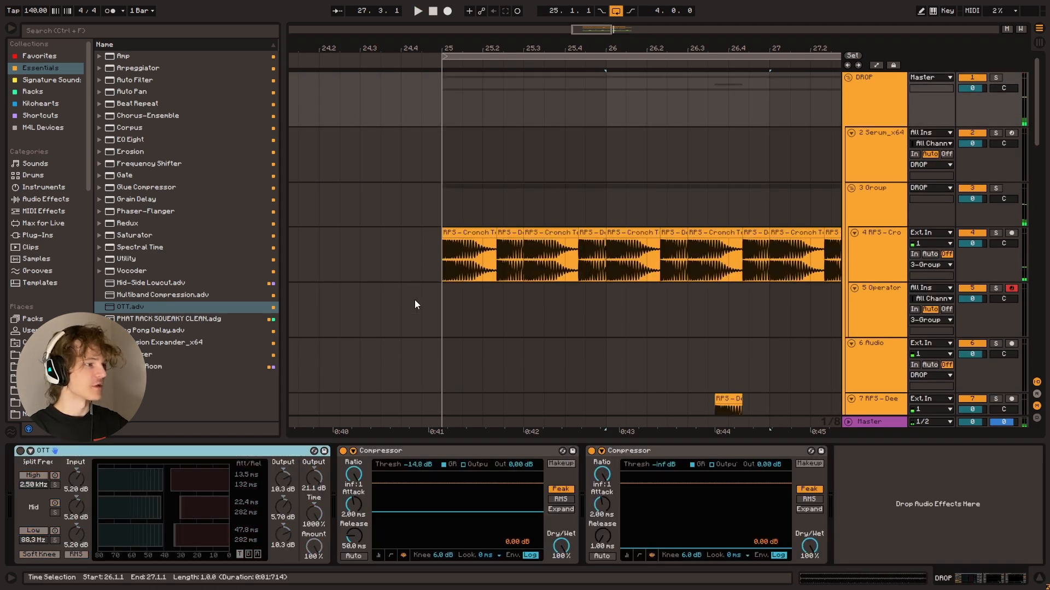
scroll(432, 273, "down", 1)
left_click(450, 227)
key("space")
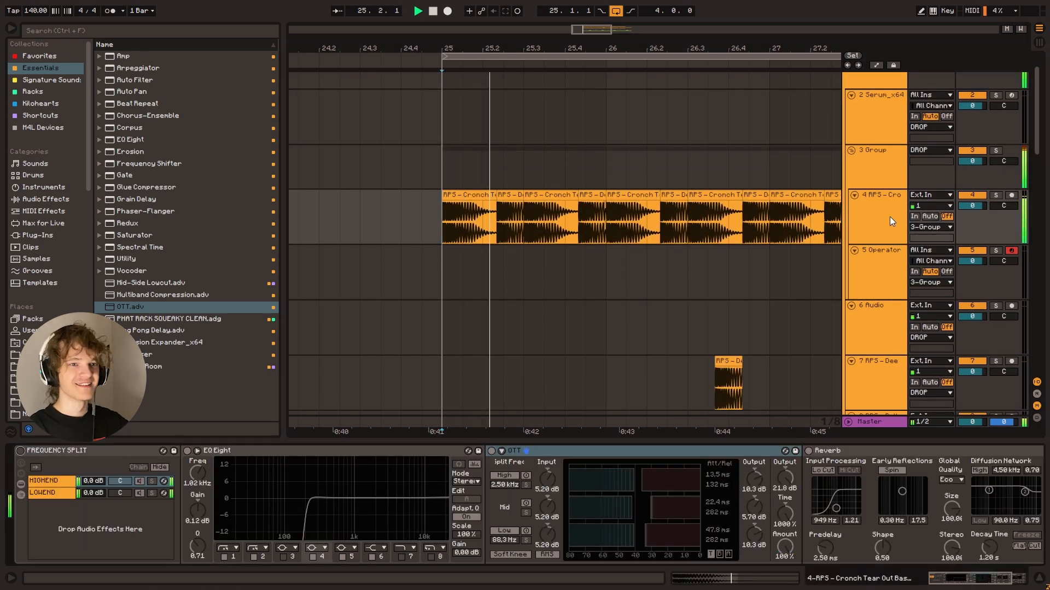
Step: Turn the FREQUENCY SPLIT rack on the Cronch bass track back on and listen to the Guards Tear Out Bass clips from bar 25
left_click(20, 451)
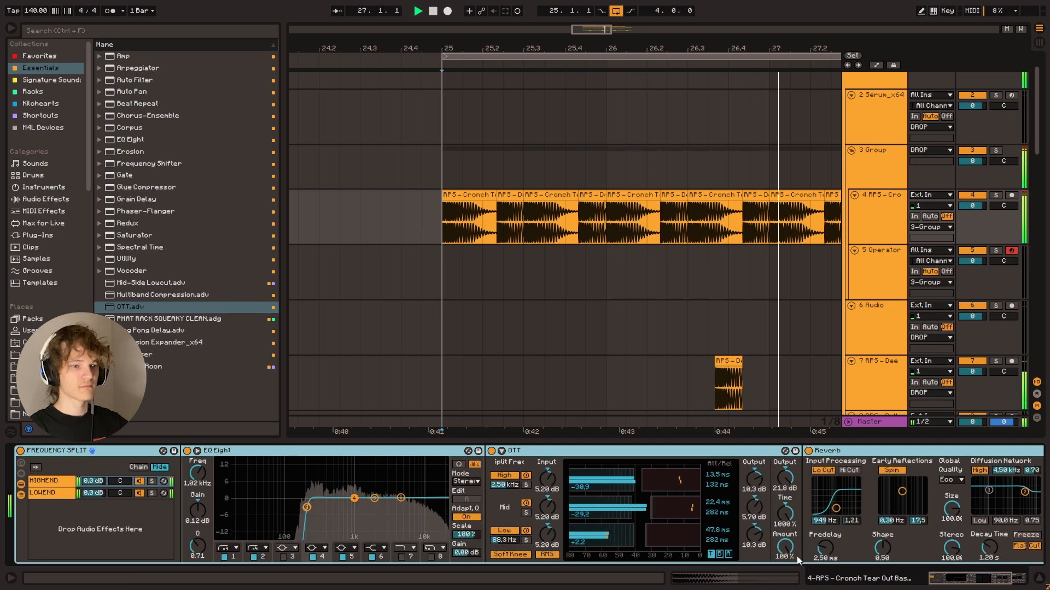
scroll(508, 499, "right", 3)
scroll(474, 246, "down", 5)
left_click(450, 311)
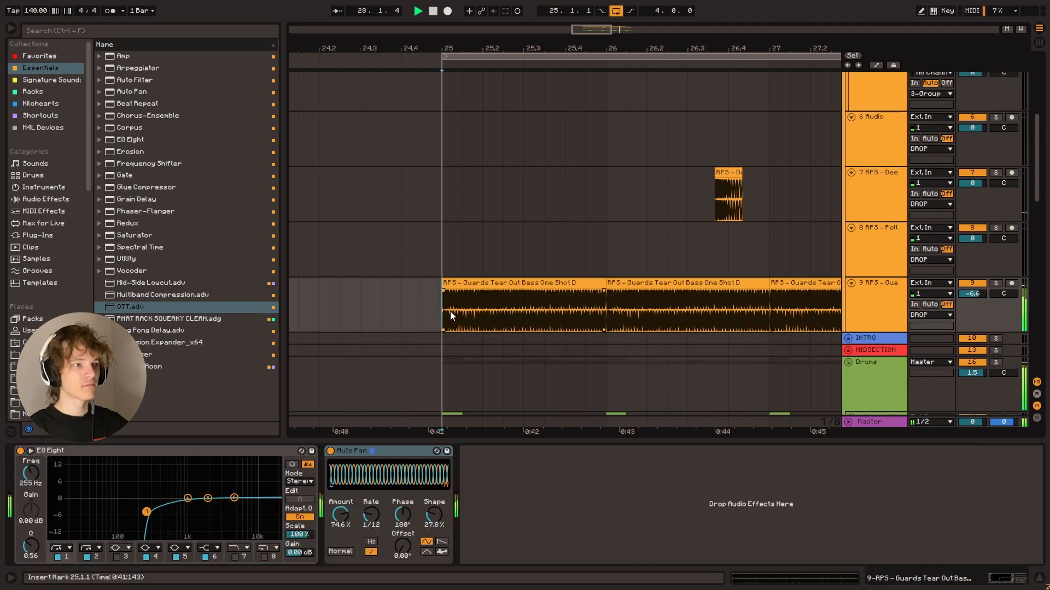
scroll(486, 306, "up", 2)
scroll(491, 296, "down", 3)
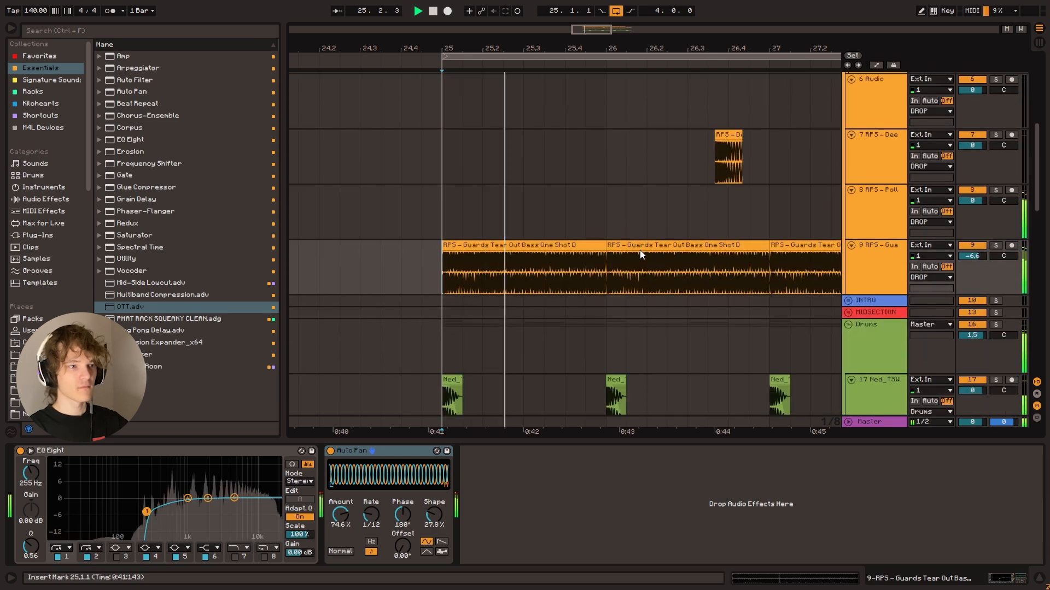
key("space")
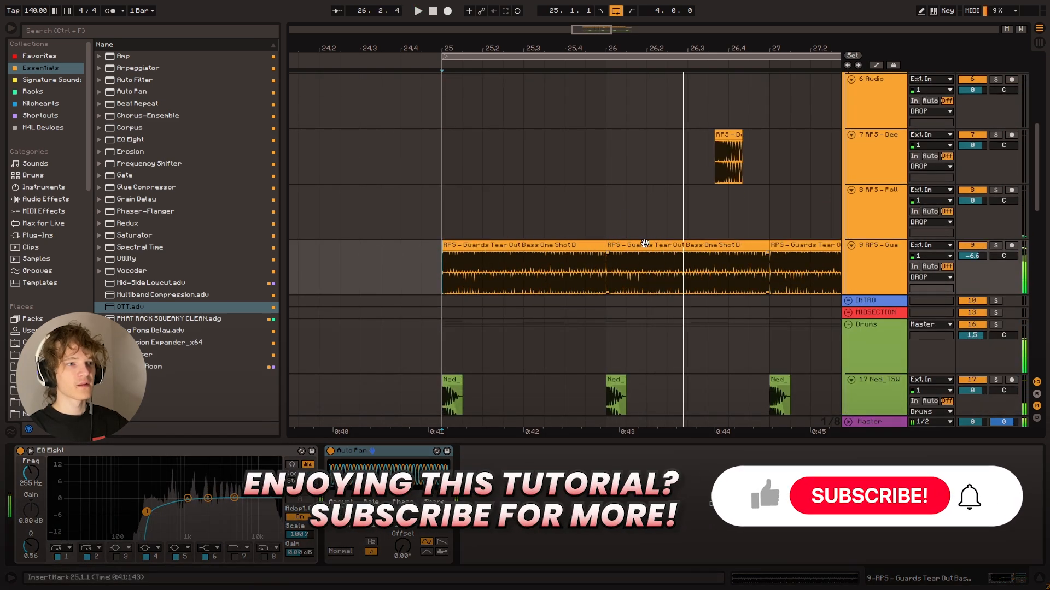
Step: Delete the selected bass clip section in the DROP group, duplicate a short time selection near the end of bar 25, and play from 25.4.3
left_click_drag(591, 43, 473, 13)
left_click(540, 243)
left_click(459, 244)
left_click(477, 243)
key("Delete")
left_click_drag(411, 270, 433, 272)
key("ctrl+d")
left_click(434, 273)
key("space")
Step: Listen to the Cronch bass in closer view and select the OTT in its FREQUENCY SPLIT rack
left_click_drag(467, 47, 509, 233)
scroll(541, 251, "up", 8)
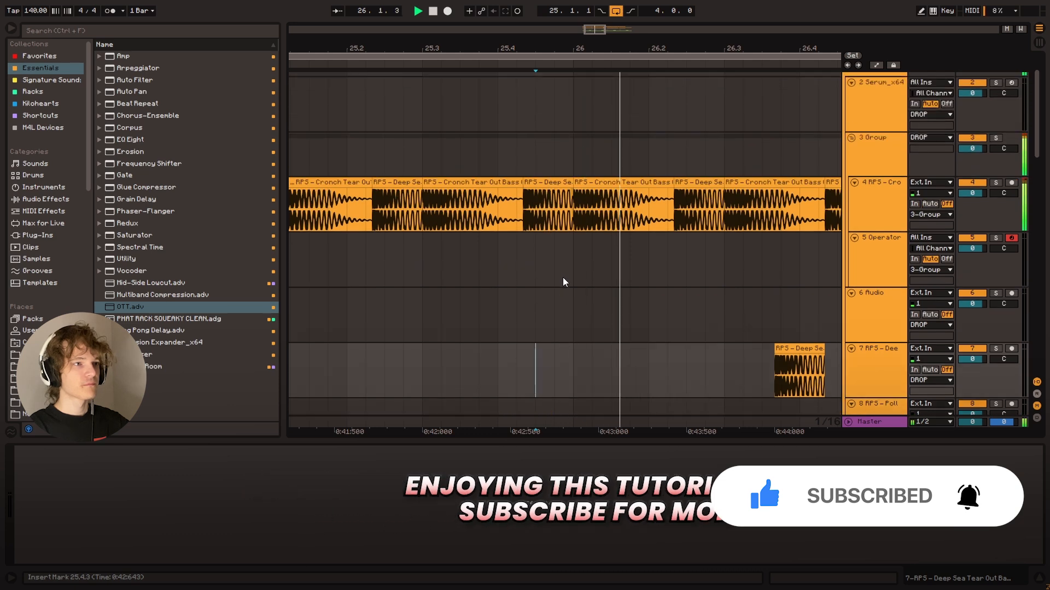
left_click(532, 268)
key("space")
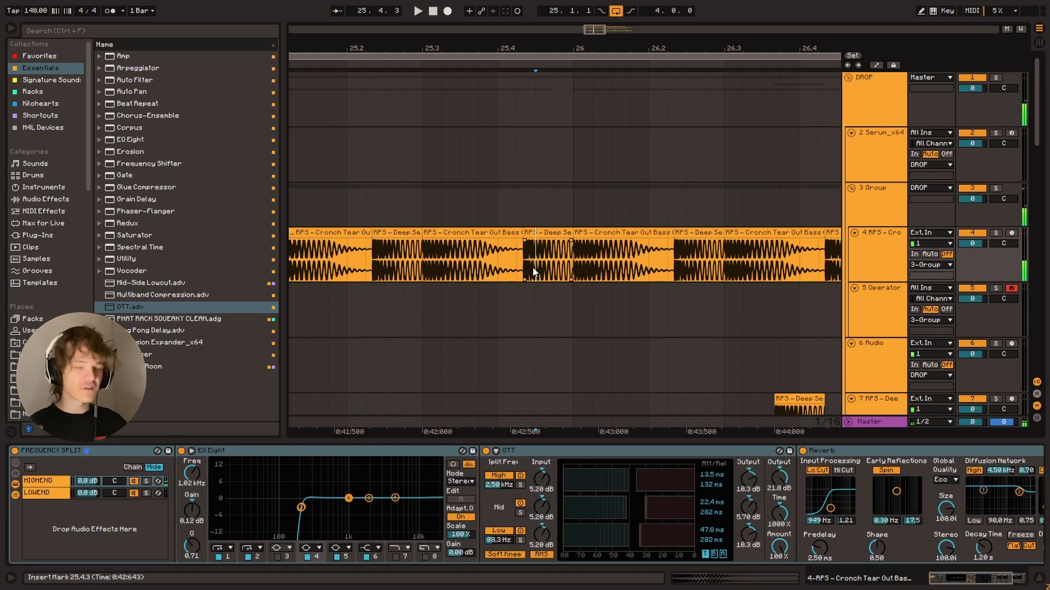
left_click(580, 450)
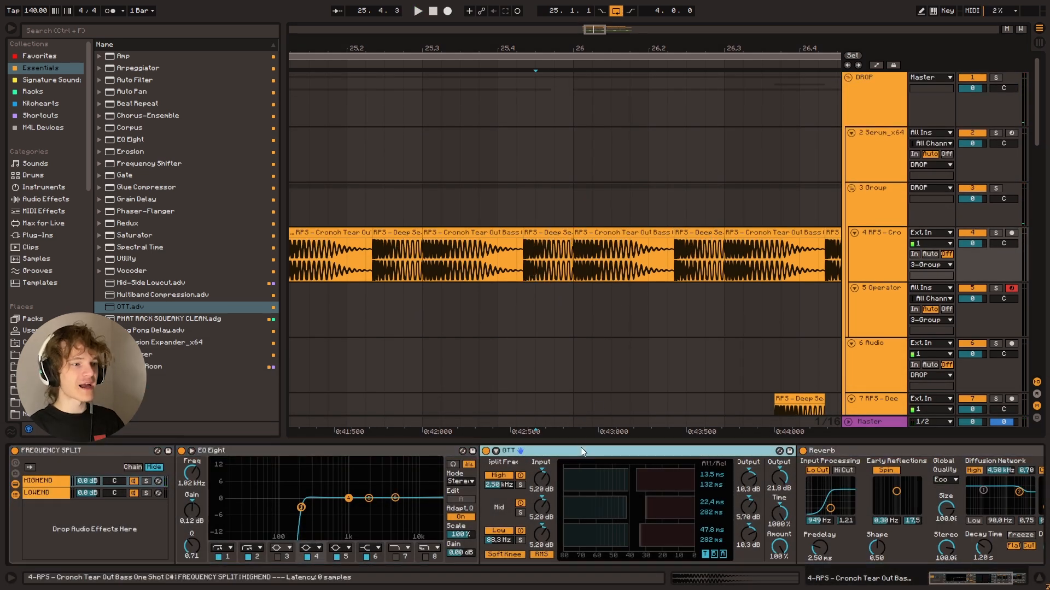